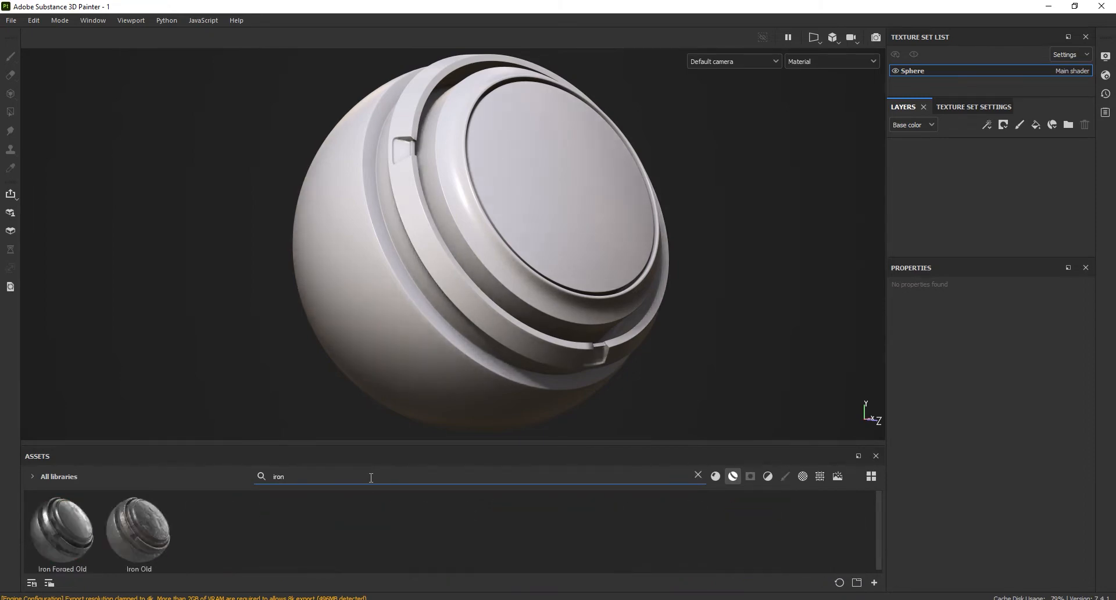
Step: Apply the Iron Old smart material to the sphere
mouse_move(151, 535)
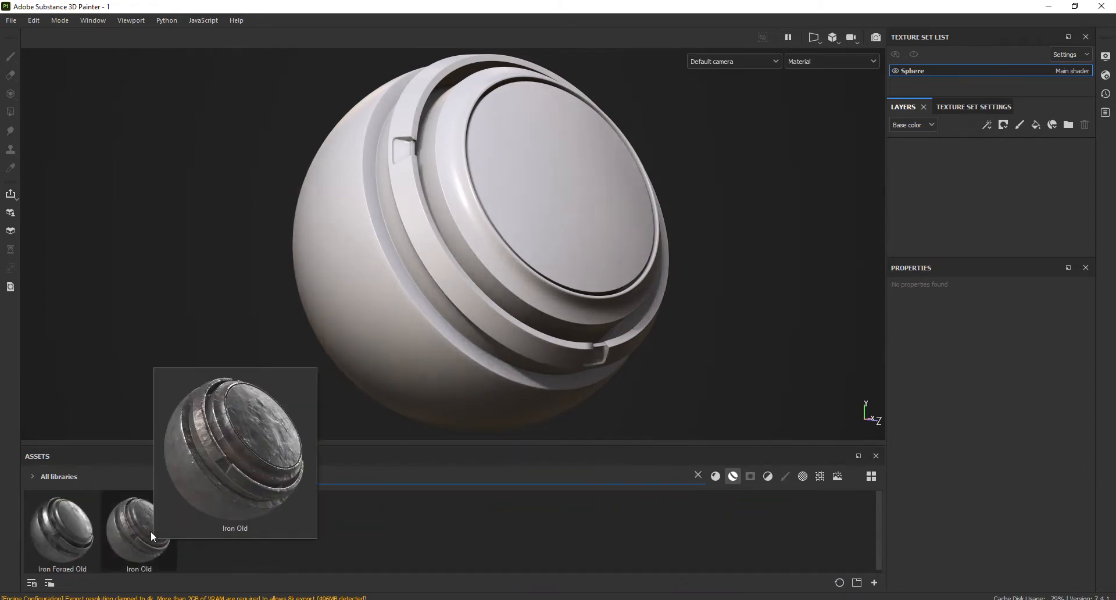
left_click_drag(147, 531, 488, 270)
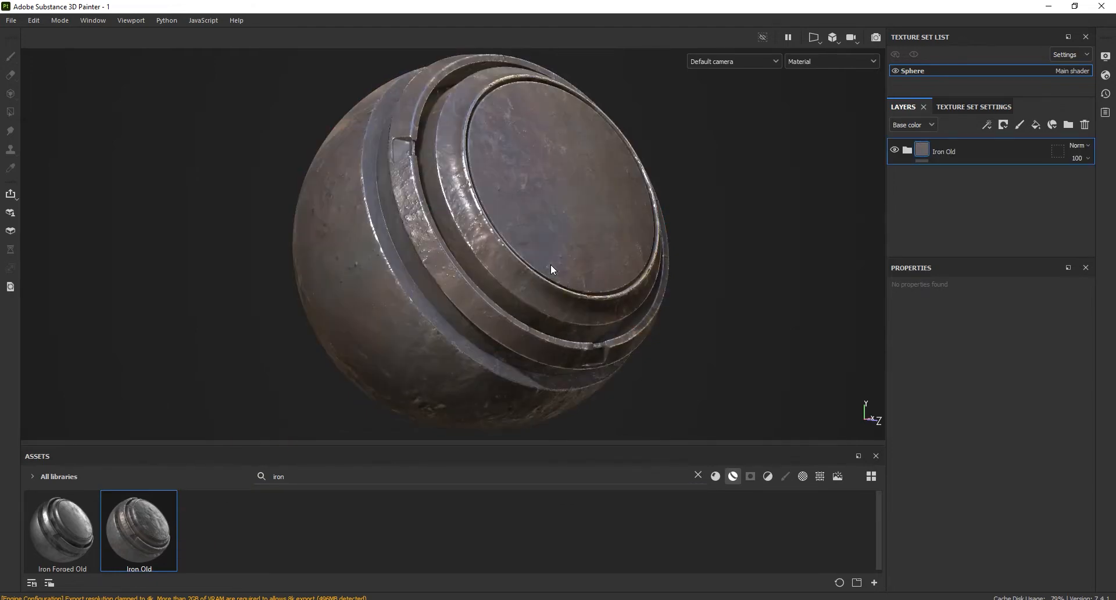
Step: Expand the Iron Old group, compare the sphere with and without the Edges layer, and delete that layer
left_click(907, 151)
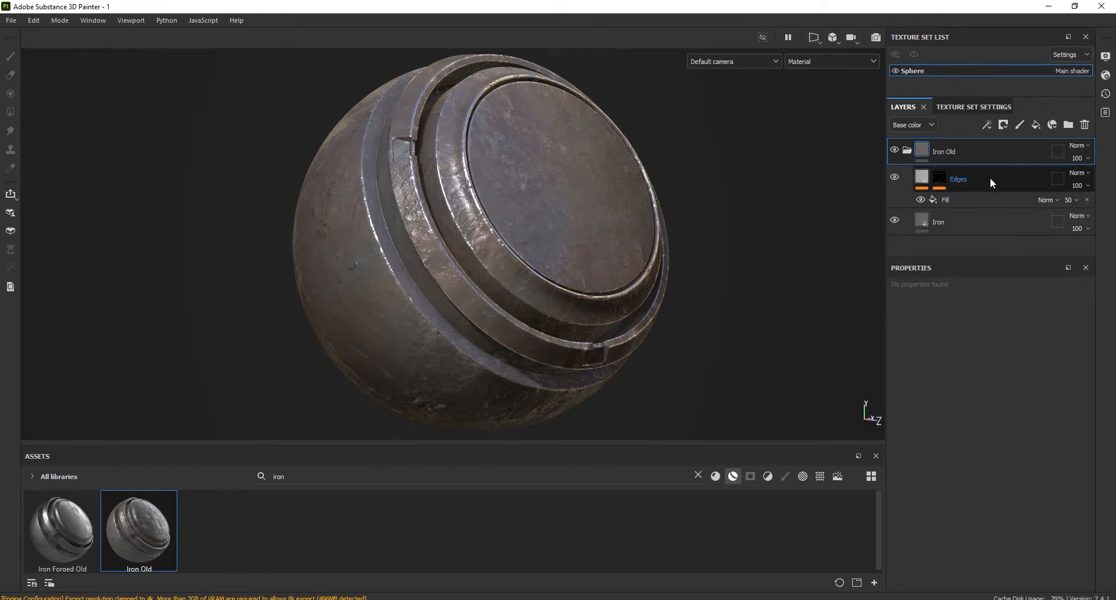
left_click(989, 177)
left_click(894, 179)
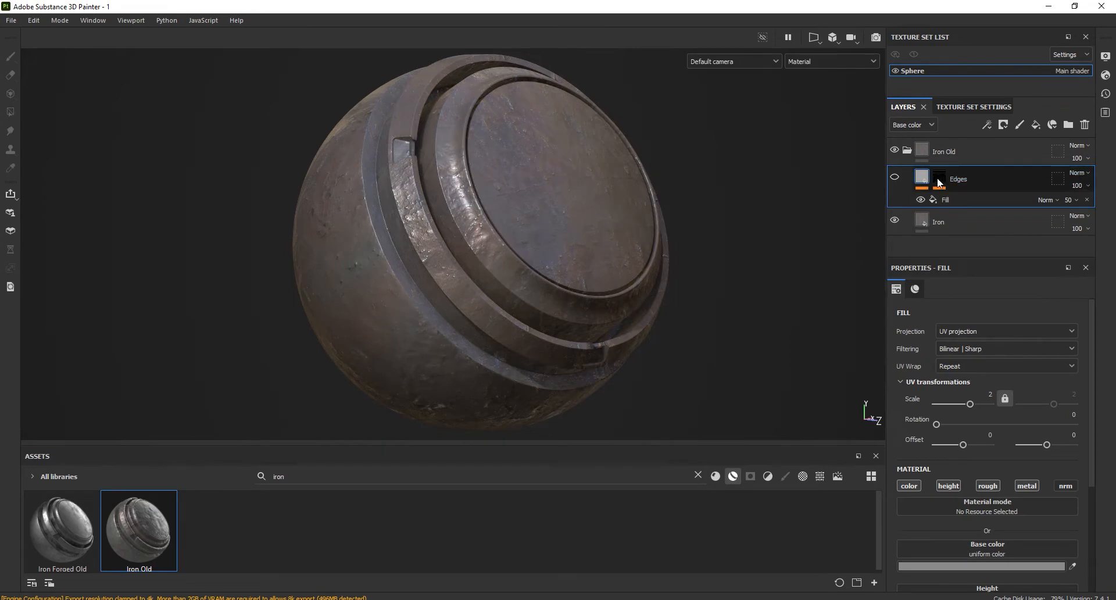
left_click(894, 179)
left_click(894, 179)
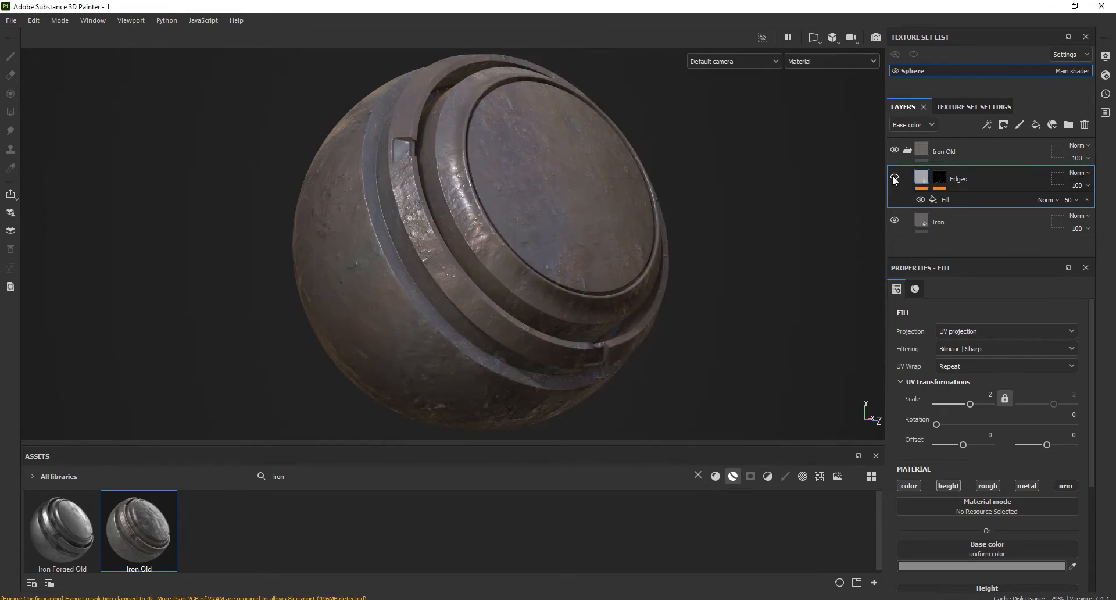
left_click(1084, 124)
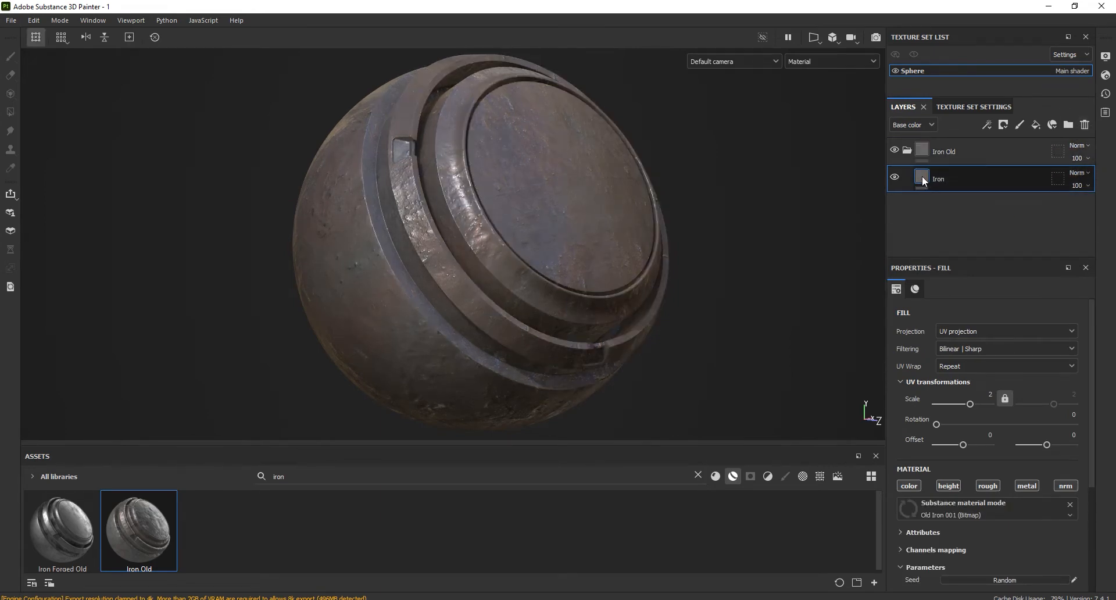
Step: Set the Iron layer's Contrast to 0.14 in its material's basic parameters
mouse_move(921, 175)
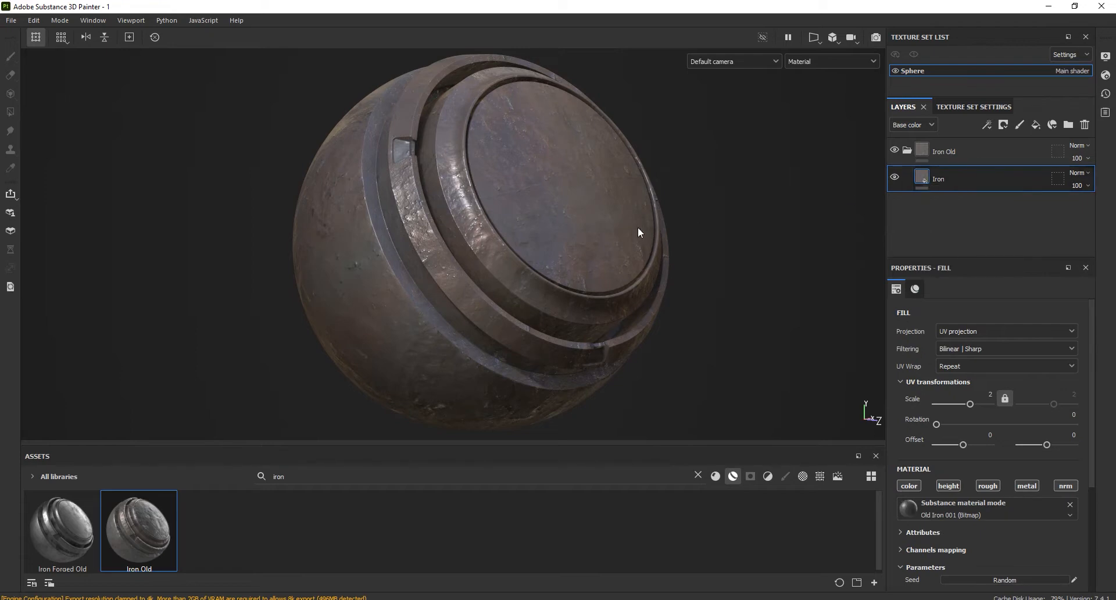
right_click(534, 229)
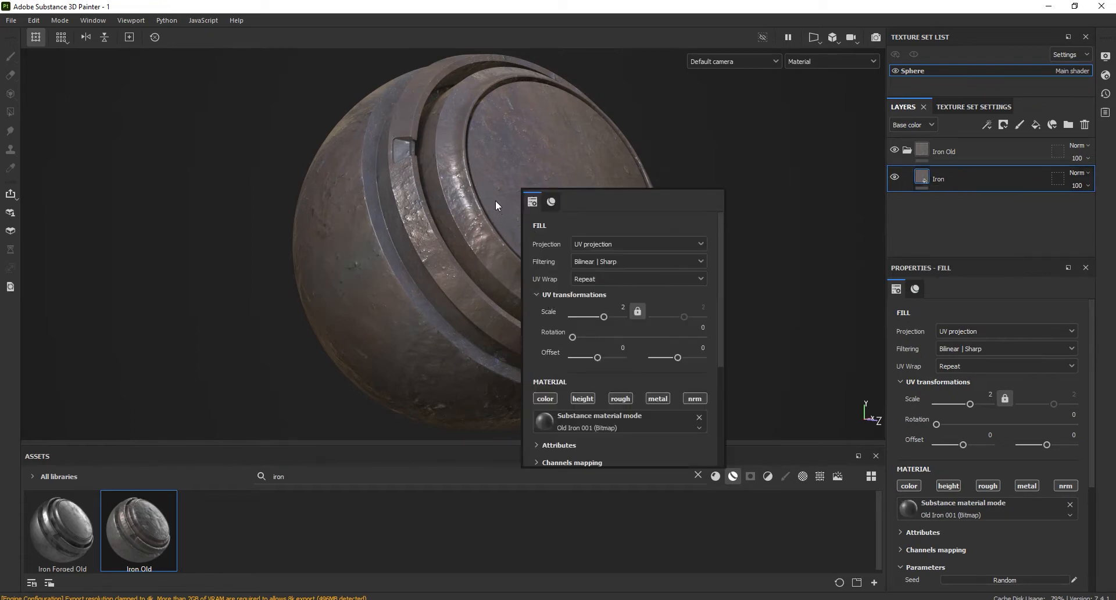
right_click_drag(518, 162, 535, 330, "alt")
left_click_drag(536, 329, 642, 247, "alt")
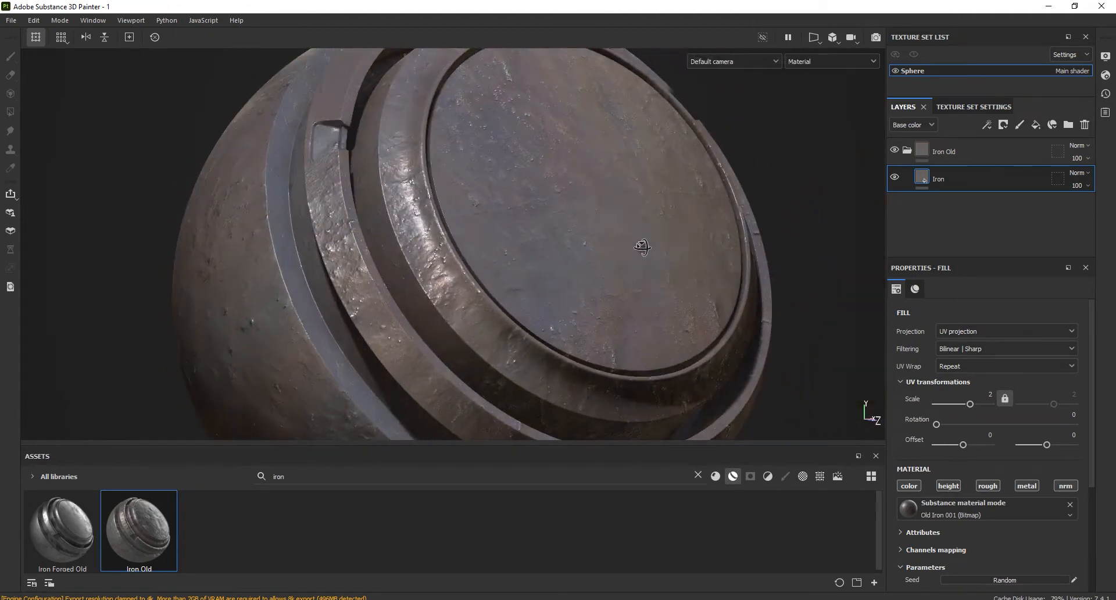
left_click_drag(1090, 344, 1091, 433)
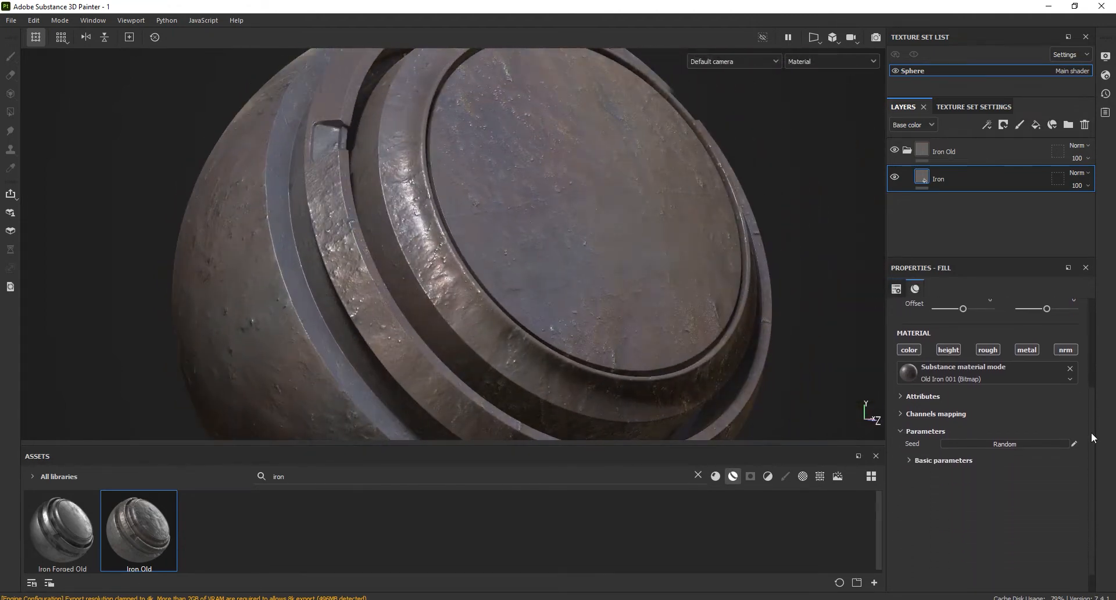
left_click(962, 445)
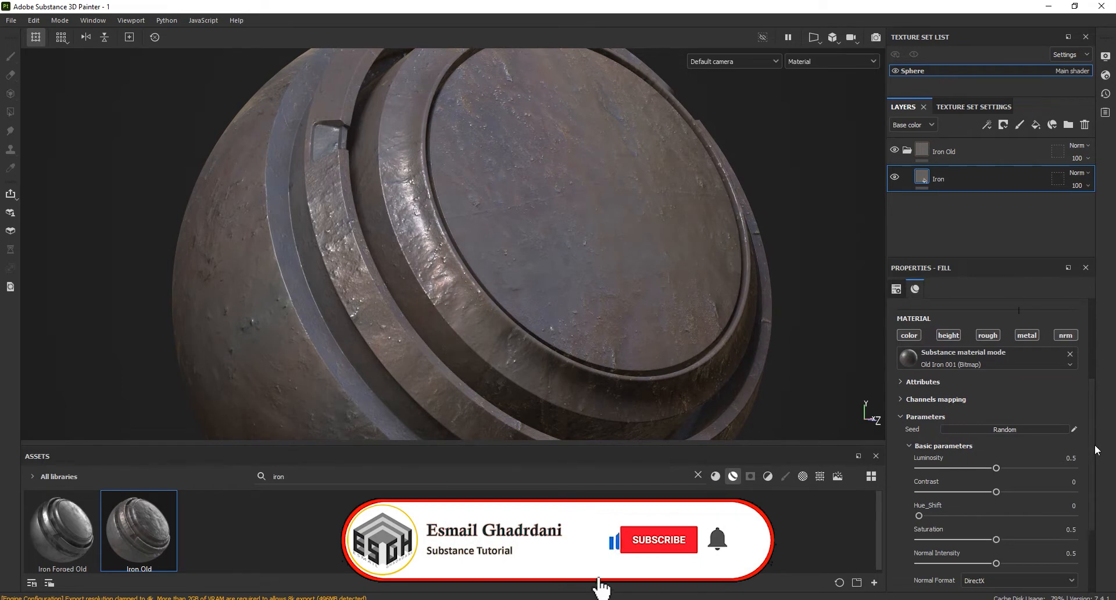
left_click_drag(1093, 444, 1094, 457)
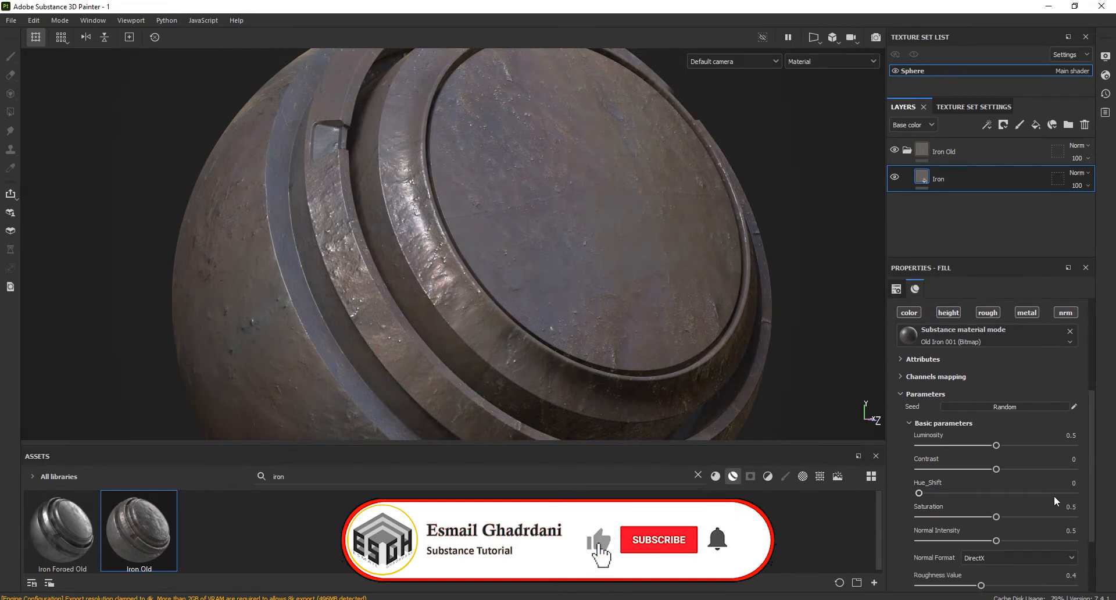
left_click_drag(997, 468, 1010, 468)
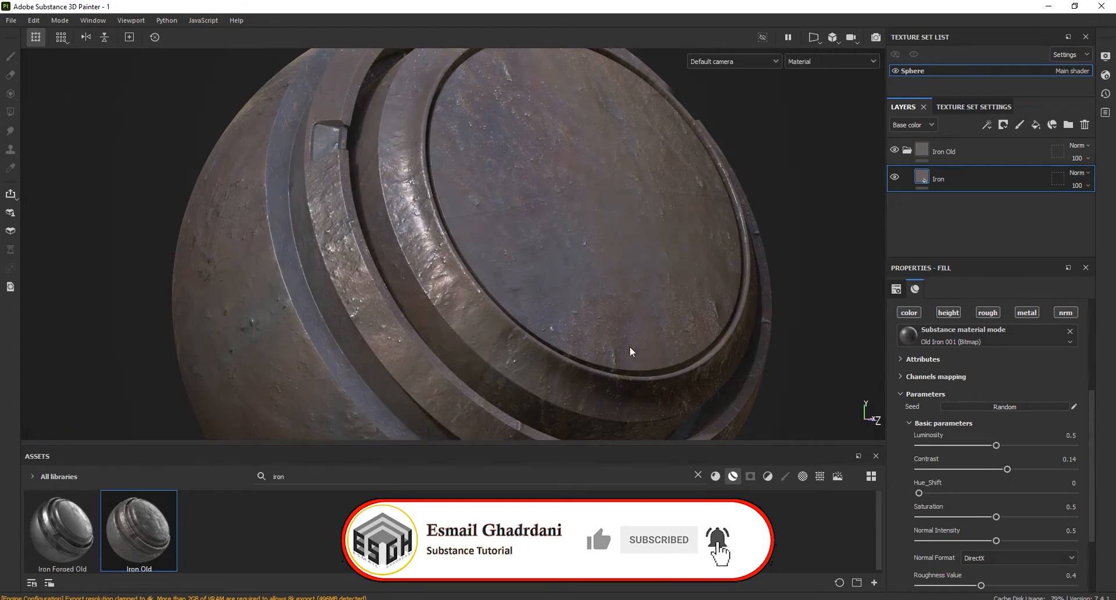
left_click_drag(1092, 493, 1098, 535)
left_click_drag(1092, 442, 1096, 313)
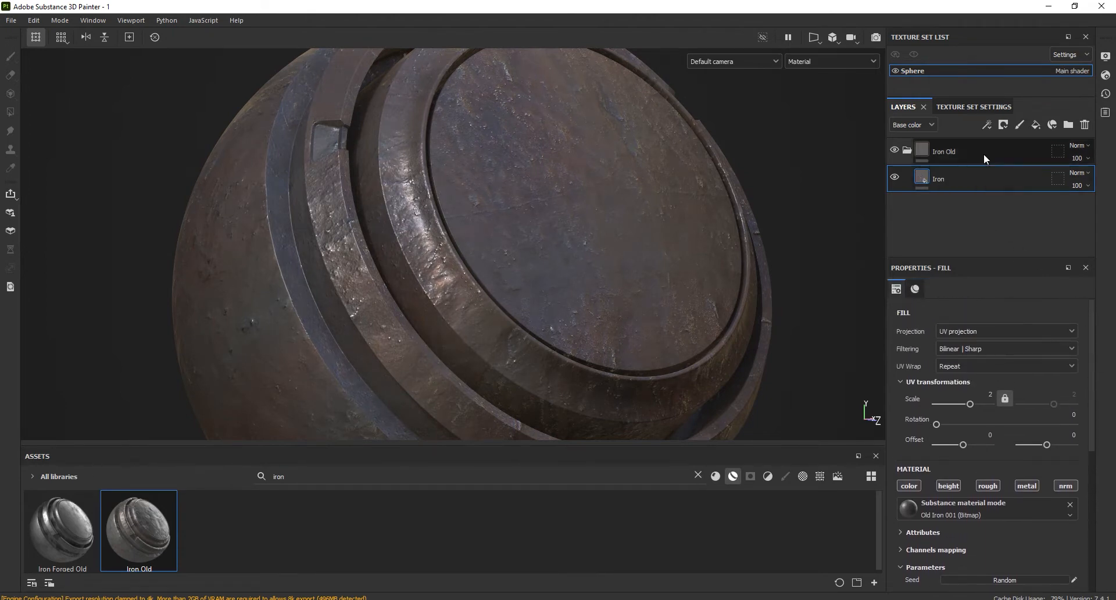
Step: Add a Levels effect on the Iron layer's base color, raise its black input to 0.05, and compare the result
left_click(984, 128)
left_click(1019, 179)
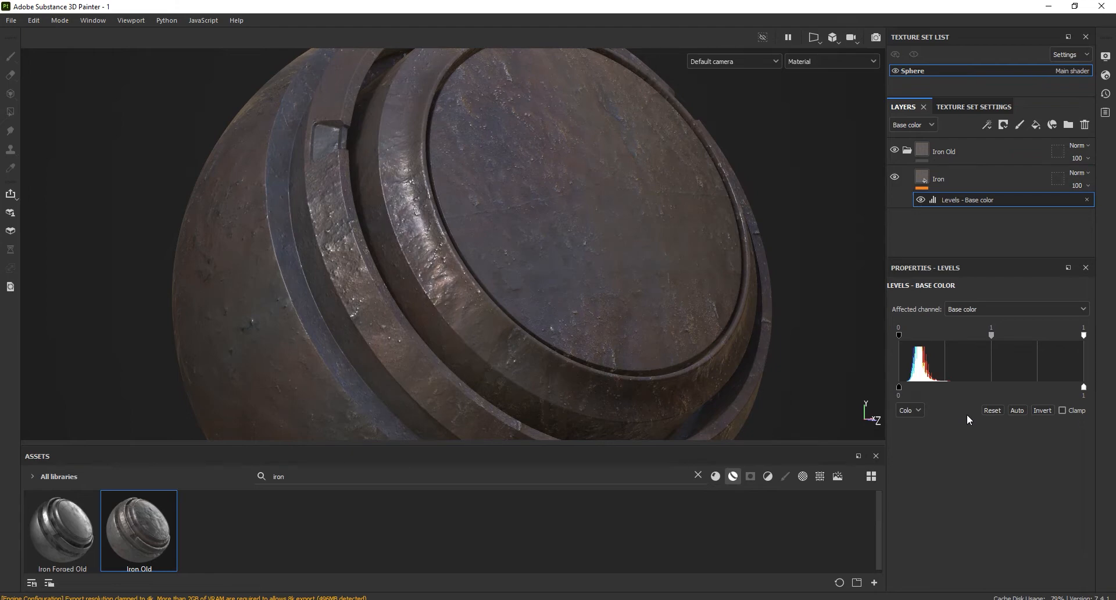
left_click(964, 308)
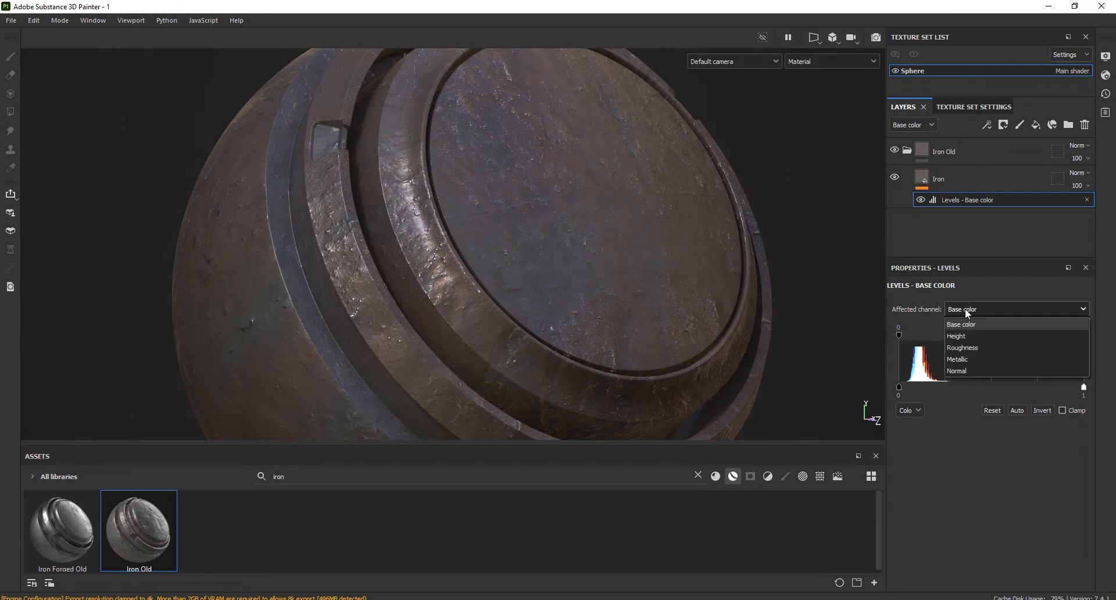
left_click(964, 322)
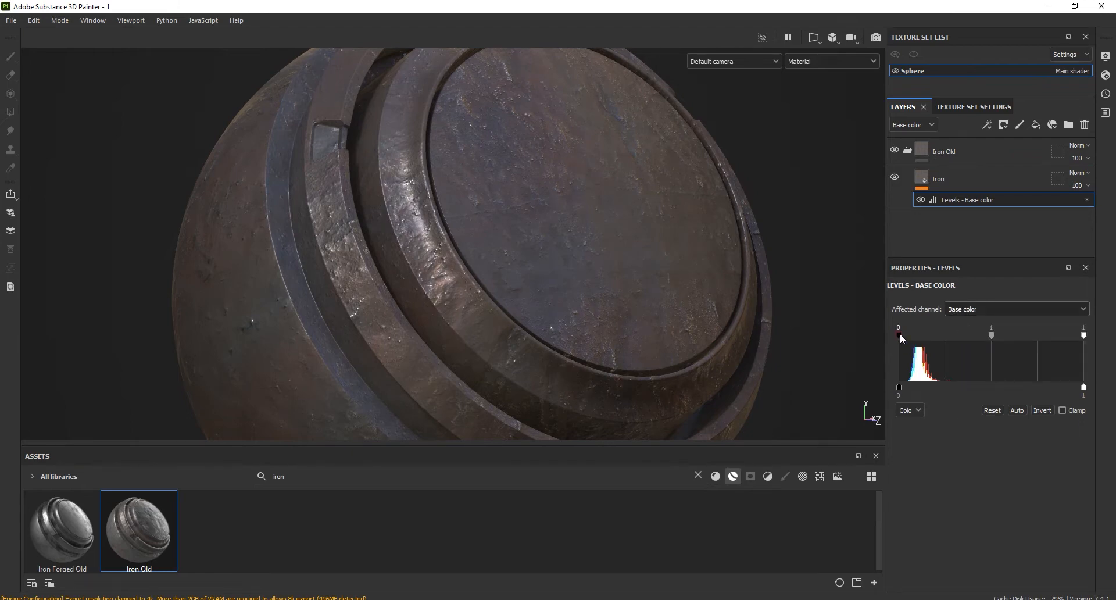
left_click_drag(898, 334, 911, 339)
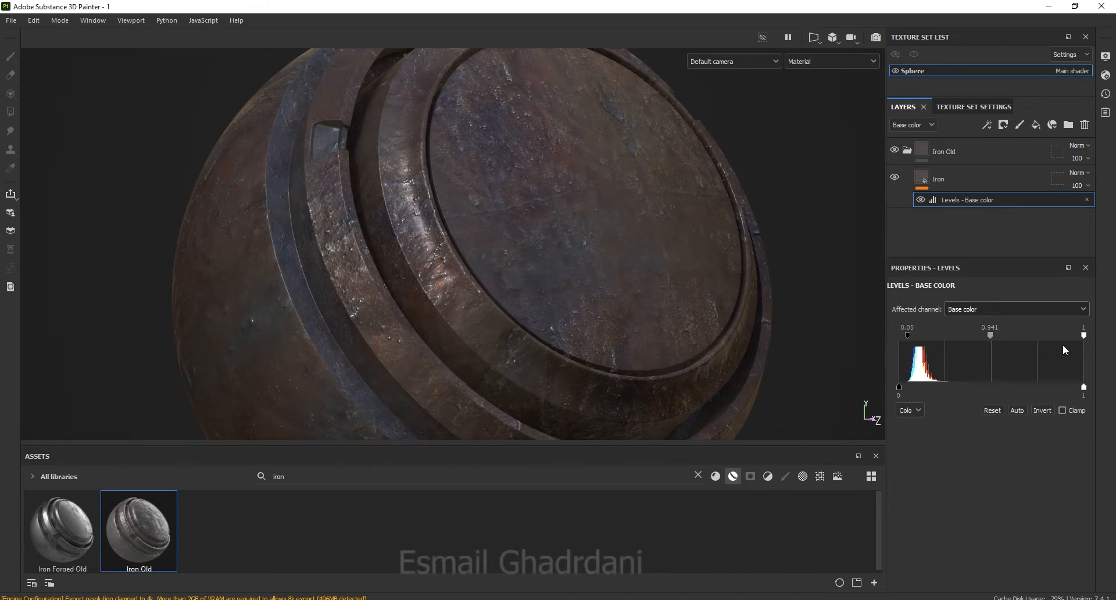
left_click(921, 199)
left_click(920, 198)
Step: Collapse the Iron Old group and add a fill layer above it with only the height channel enabled
left_click(907, 183)
left_click_drag(917, 160, 906, 152)
left_click(957, 152)
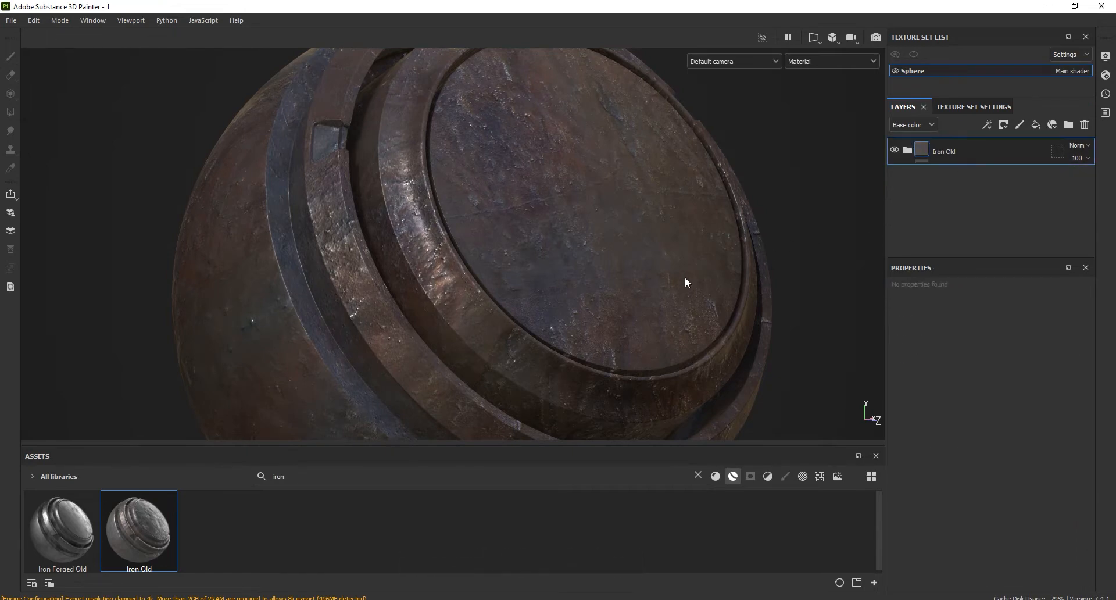
left_click_drag(543, 289, 535, 199, "alt")
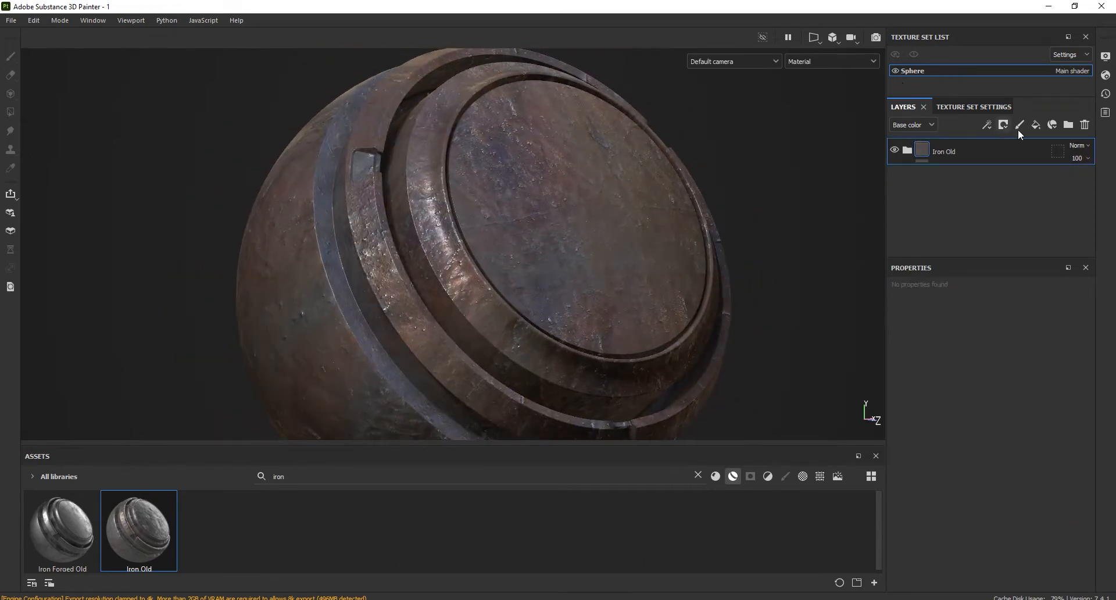
left_click(1035, 125)
left_click_drag(539, 274, 558, 239, "alt")
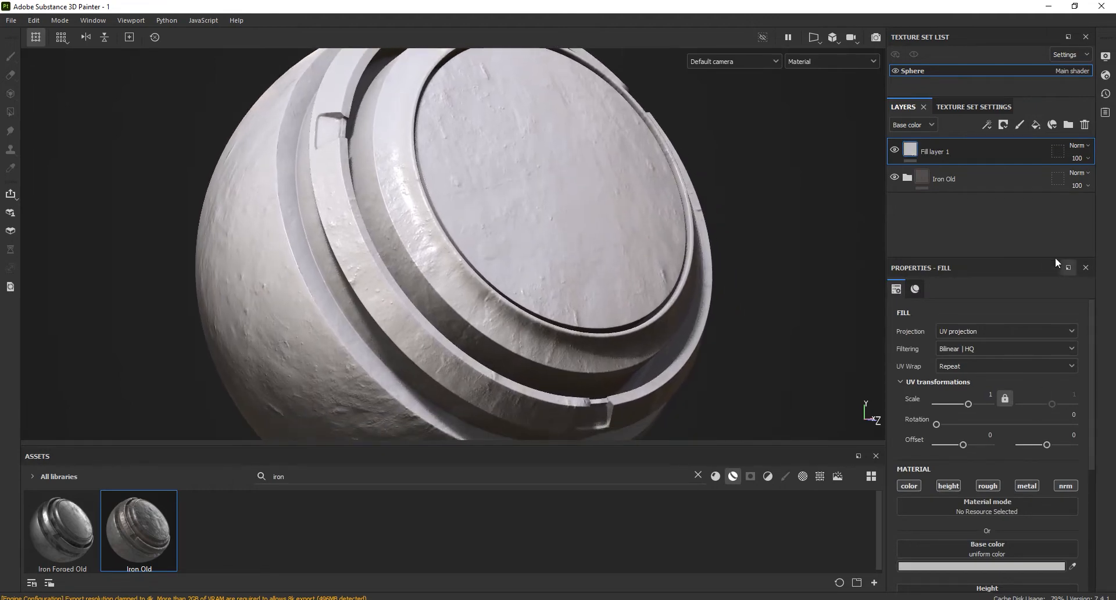
left_click_drag(1041, 257, 1037, 231)
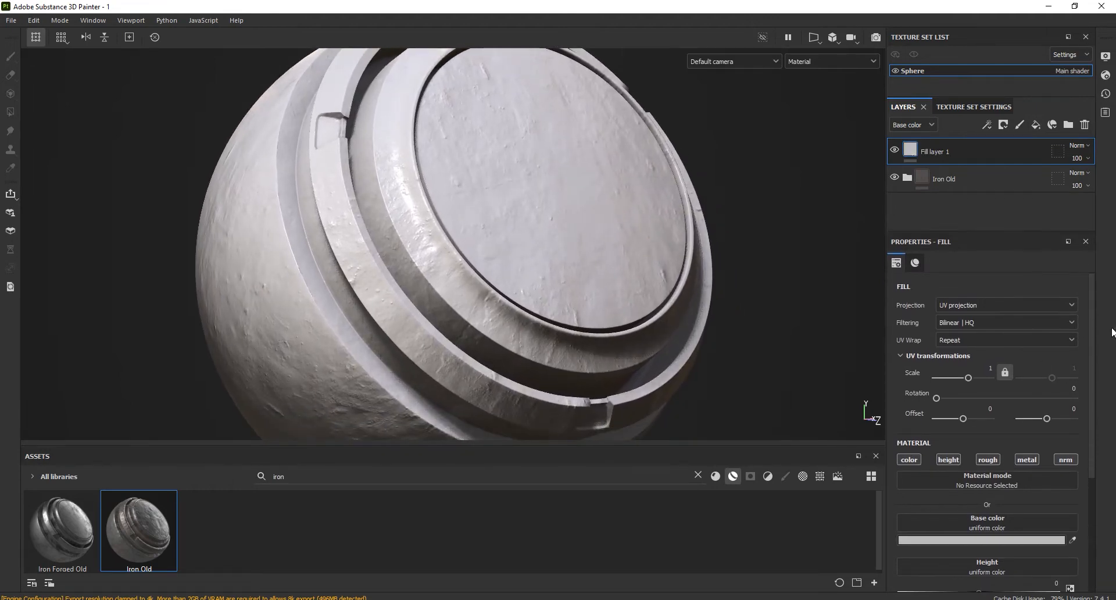
scroll(1091, 321, "down", 3)
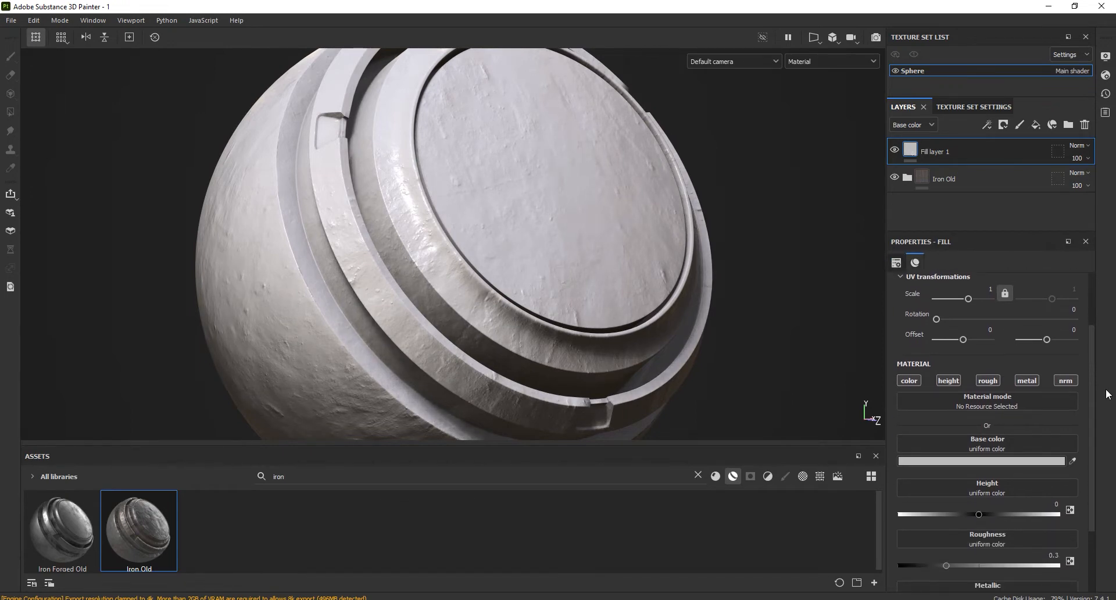
left_click(1065, 381)
left_click(1027, 380)
left_click(989, 379)
left_click(910, 382)
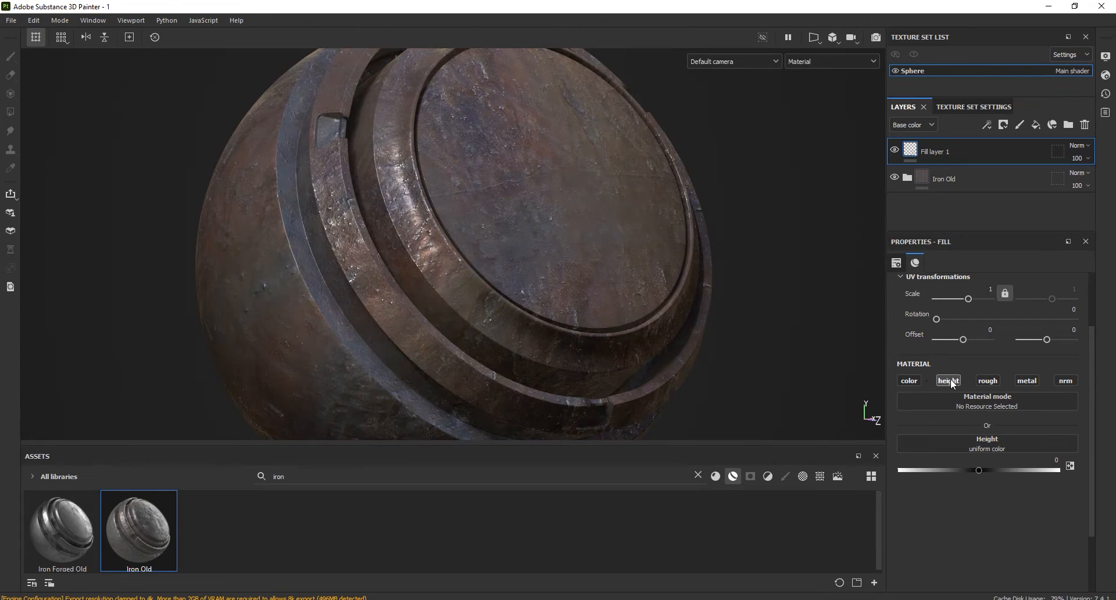
Step: Set the new fill layer's height to 0.2330 and rename the layer "Height"
mouse_move(978, 470)
left_mouse_down()
mouse_move(1016, 470)
mouse_move(998, 472)
left_mouse_up()
double_click(935, 152)
type("Height")
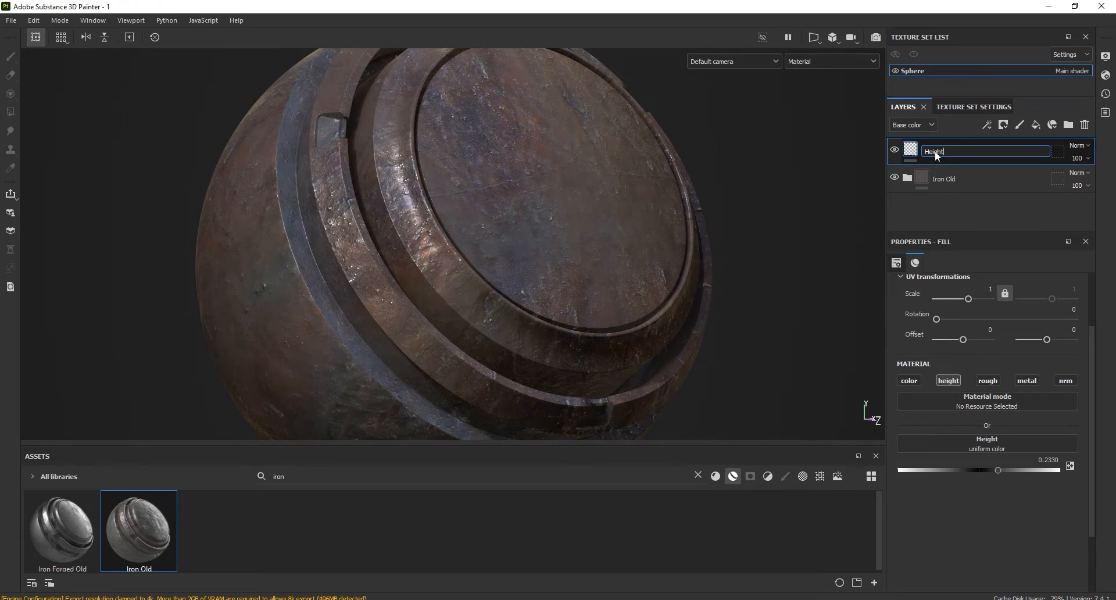
key("Return")
Step: Add a black mask to the Height layer and give it a Mask Builder - Legacy generator
left_click(1003, 125)
left_click(1012, 153)
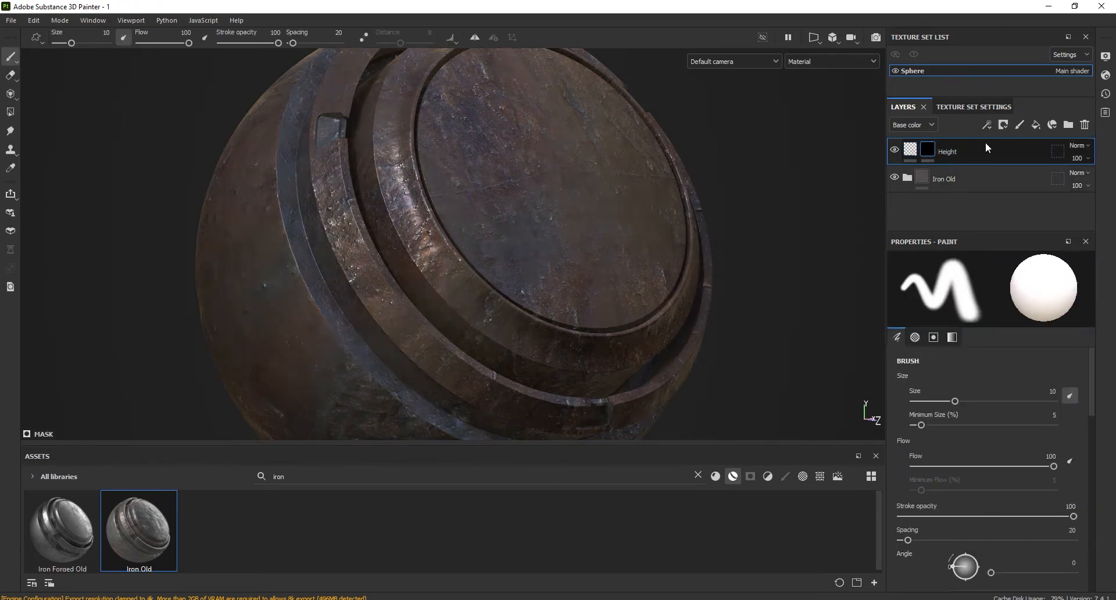
left_click(996, 124)
left_click(992, 138)
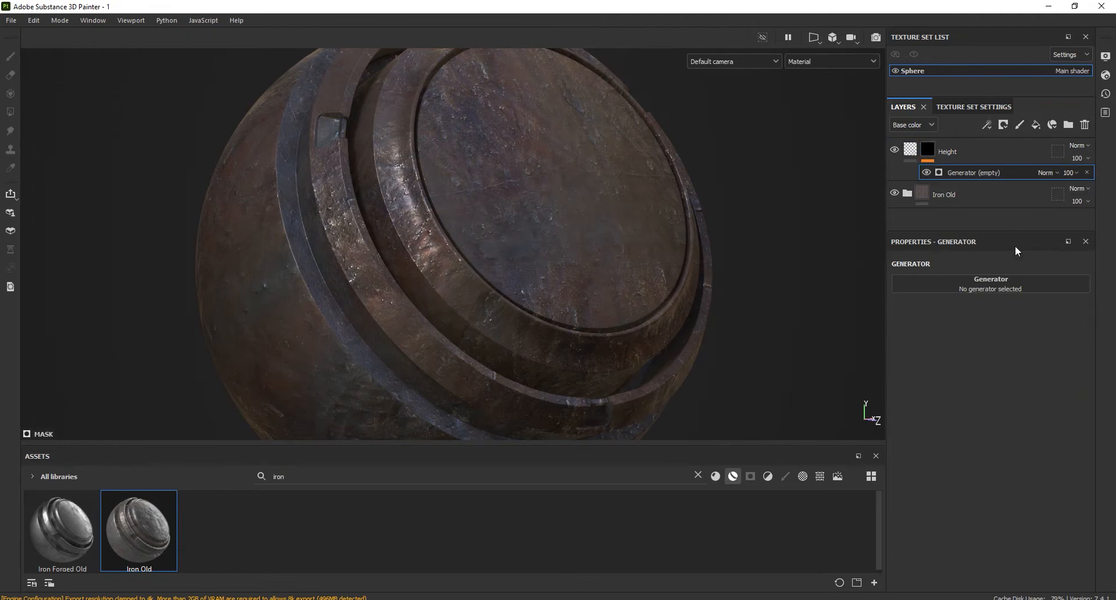
left_click(985, 282)
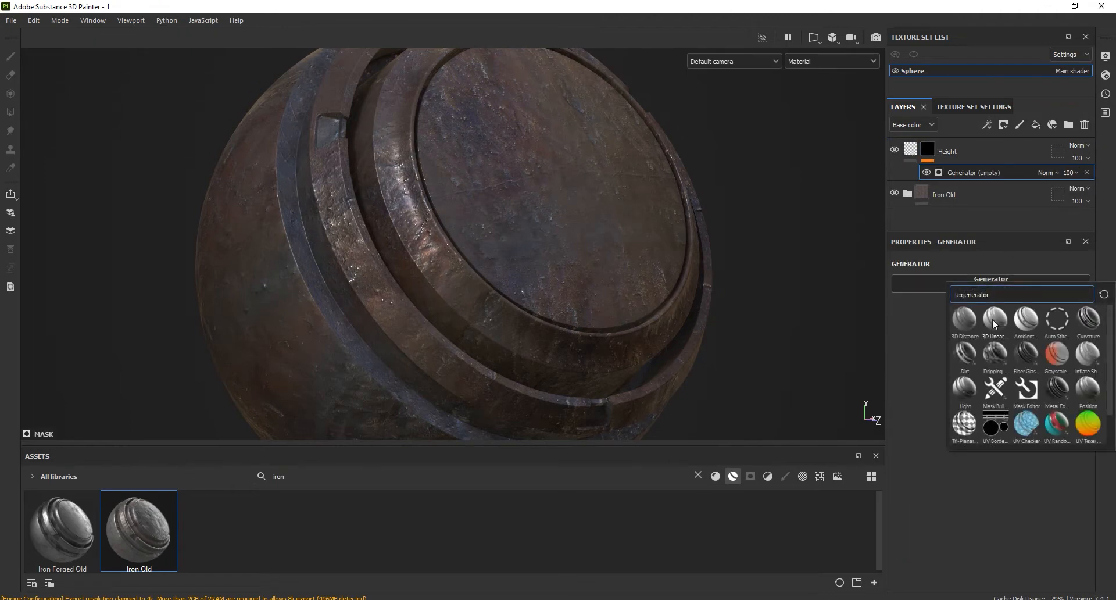
left_click(995, 388)
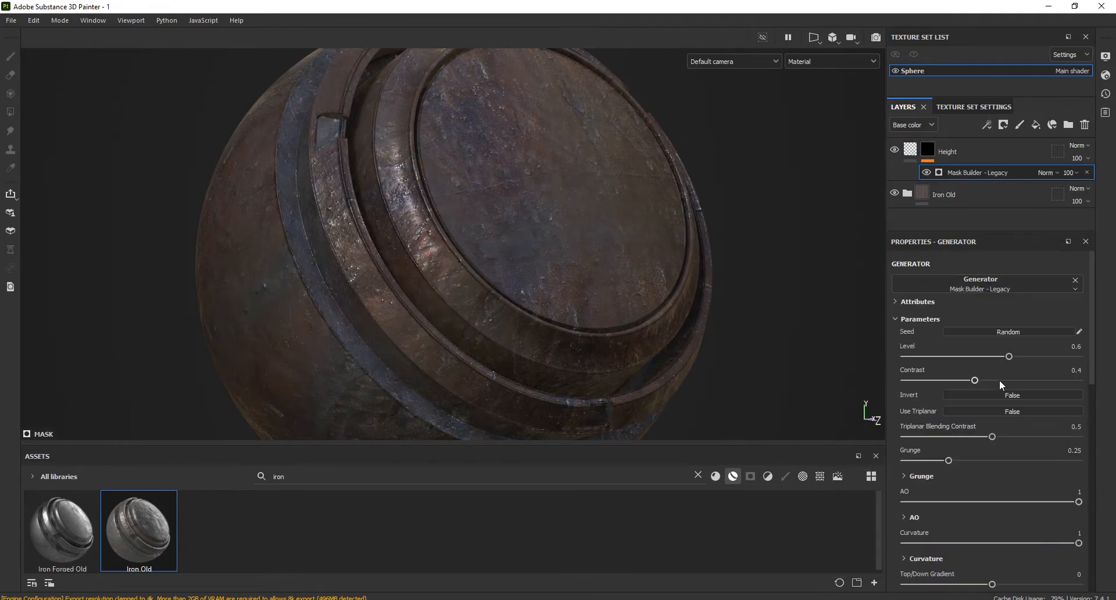
Step: Set the Mask Builder generator's Level to 0.46 and Contrast to 0.33
left_click_drag(1090, 308, 1091, 319)
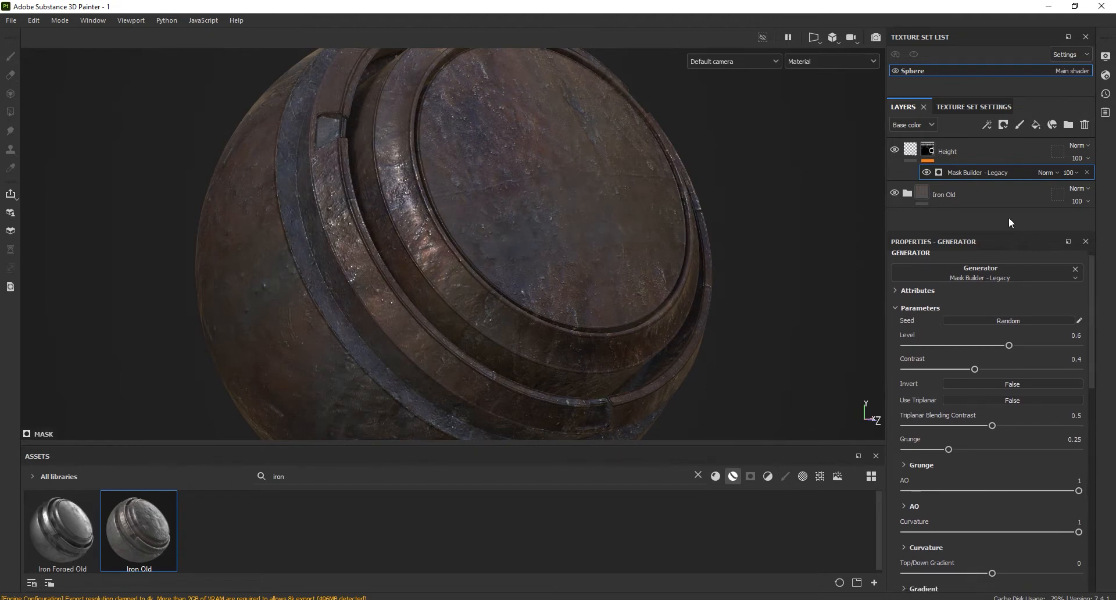
left_click(924, 172)
scroll(1093, 288, "up", 1)
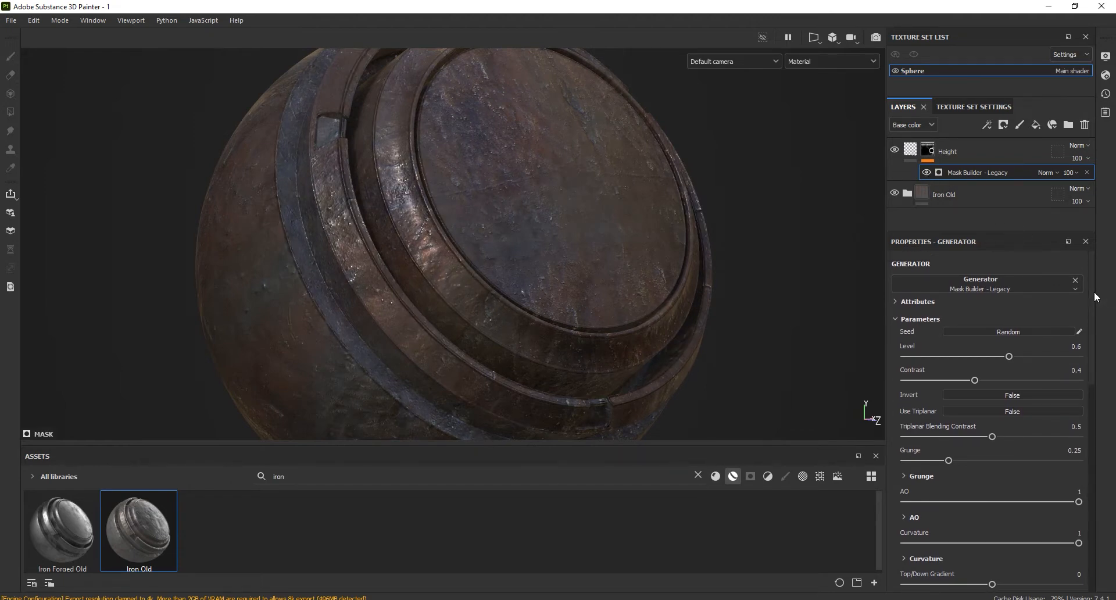
scroll(1093, 299, "down", 2)
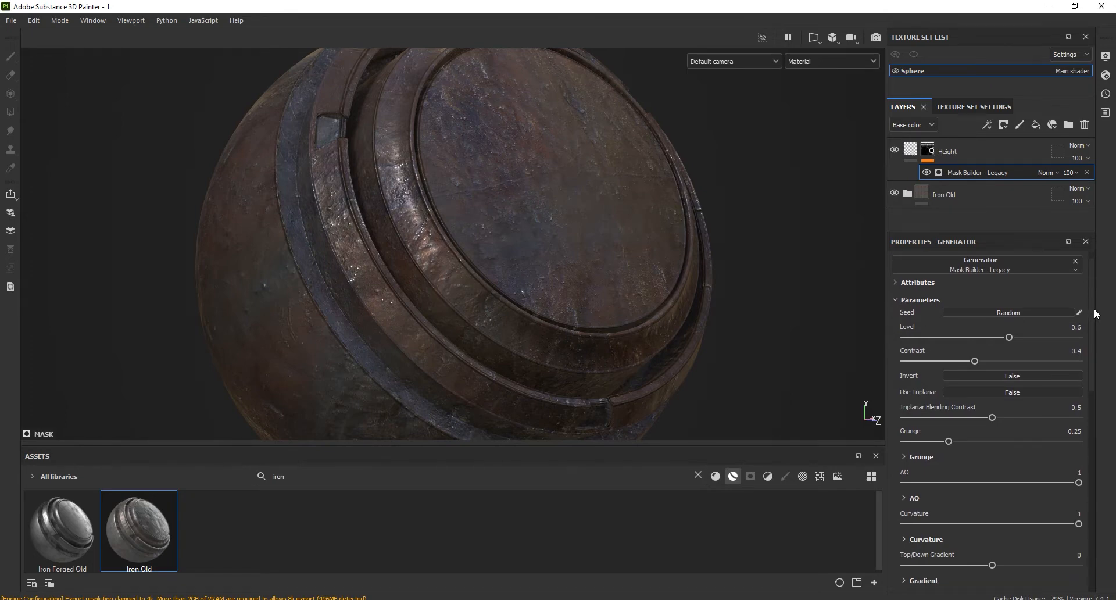
left_click_drag(1009, 332, 998, 336)
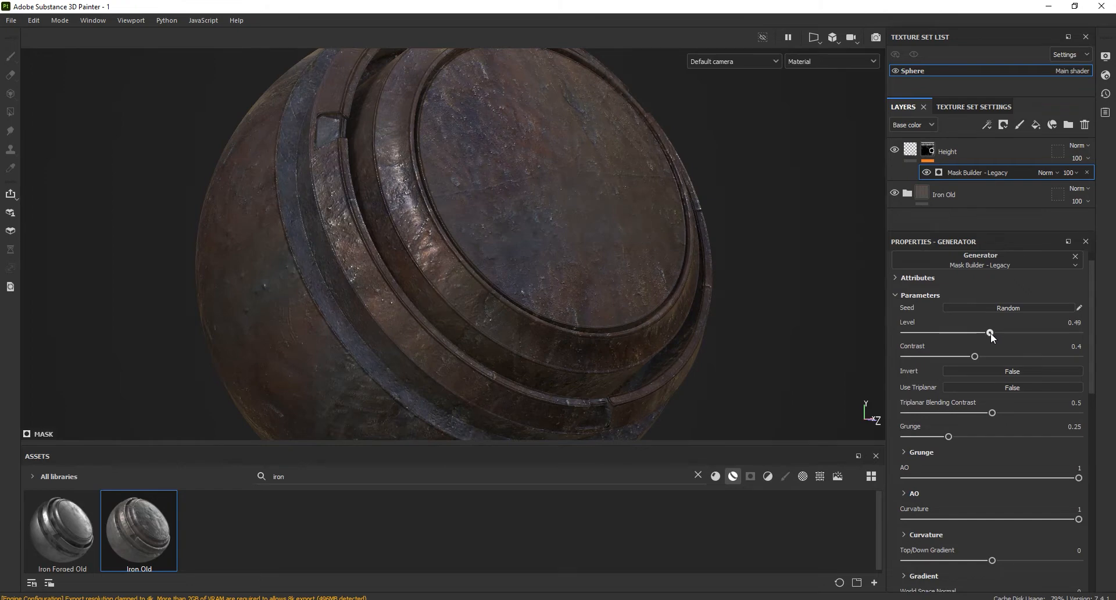
left_click_drag(988, 330, 985, 333)
left_click_drag(972, 357, 962, 355)
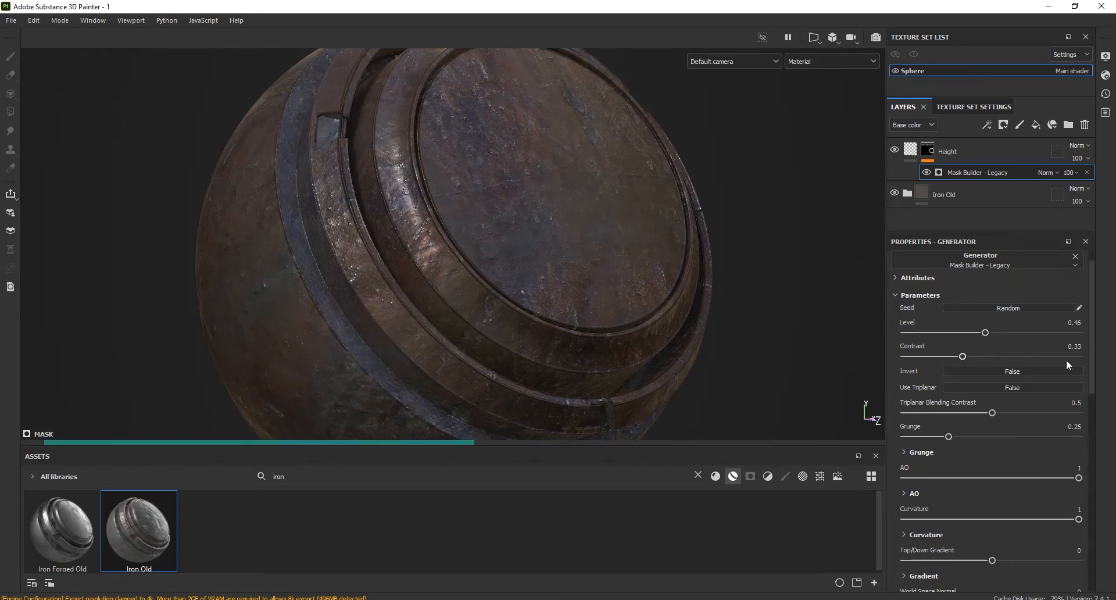
left_click_drag(1092, 344, 1093, 340)
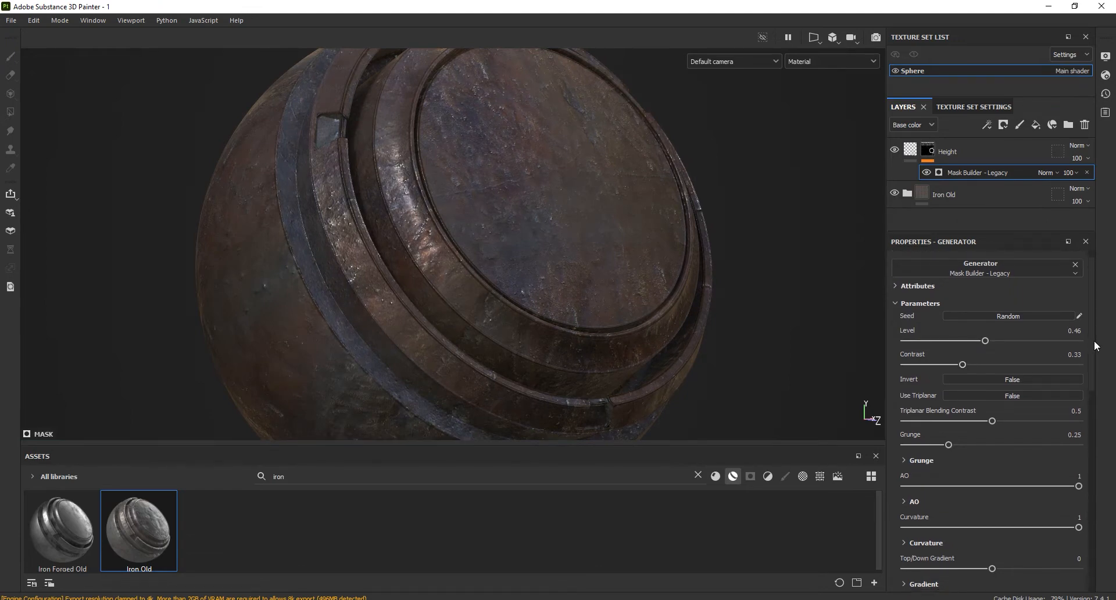
Step: Invert the Mask Builder generator on the Height layer's mask and compare the effect on the sphere
left_click(1023, 377)
right_click_drag(250, 204, 264, 344, "alt")
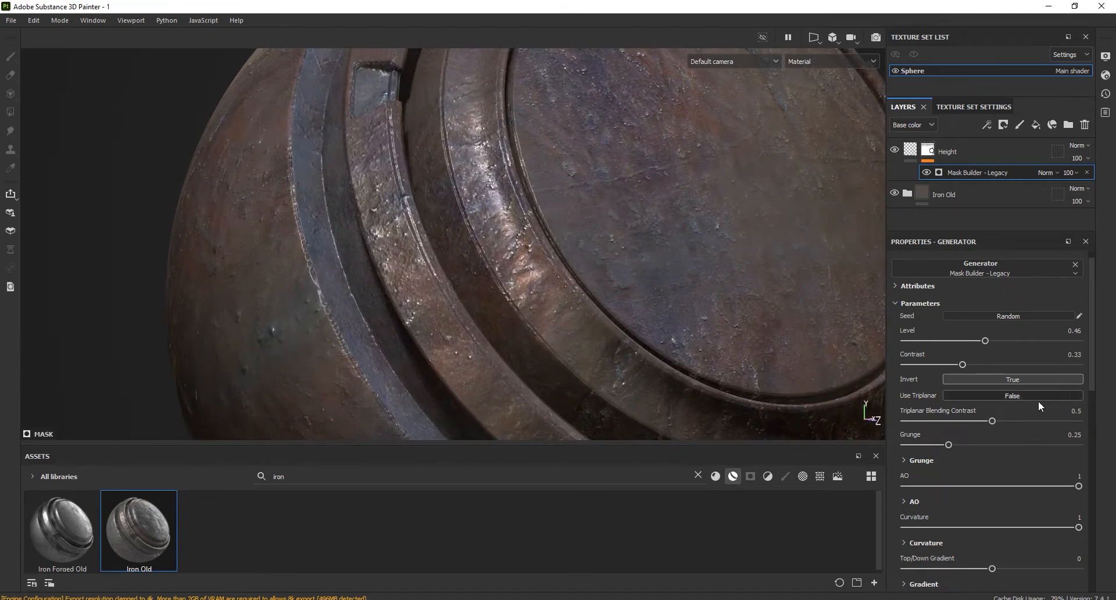
left_click(1016, 379)
left_click(1018, 382)
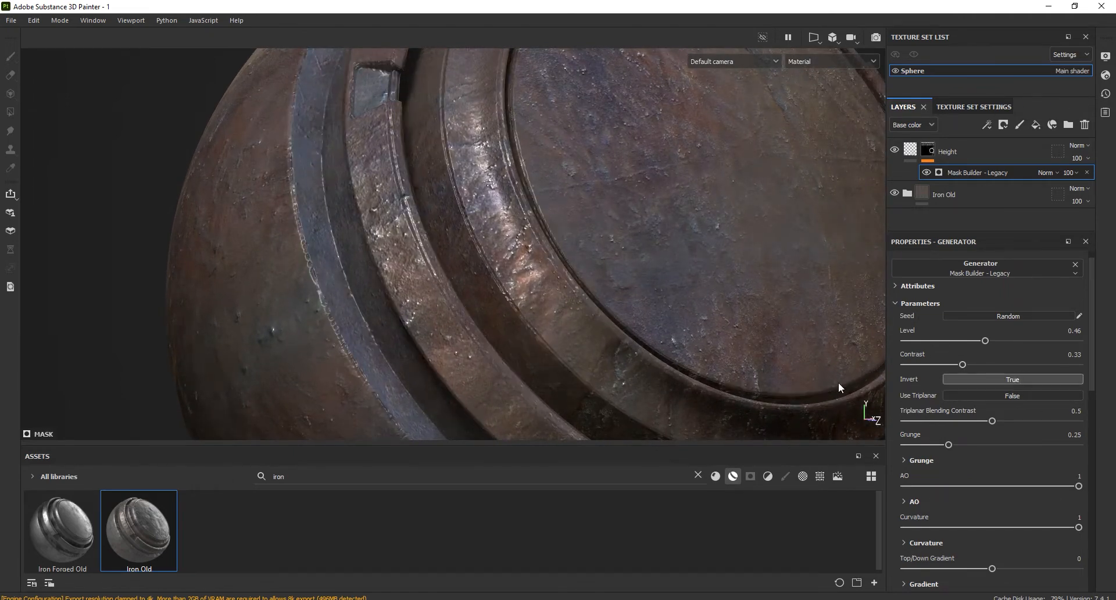
right_click_drag(448, 252, 409, 111, "alt")
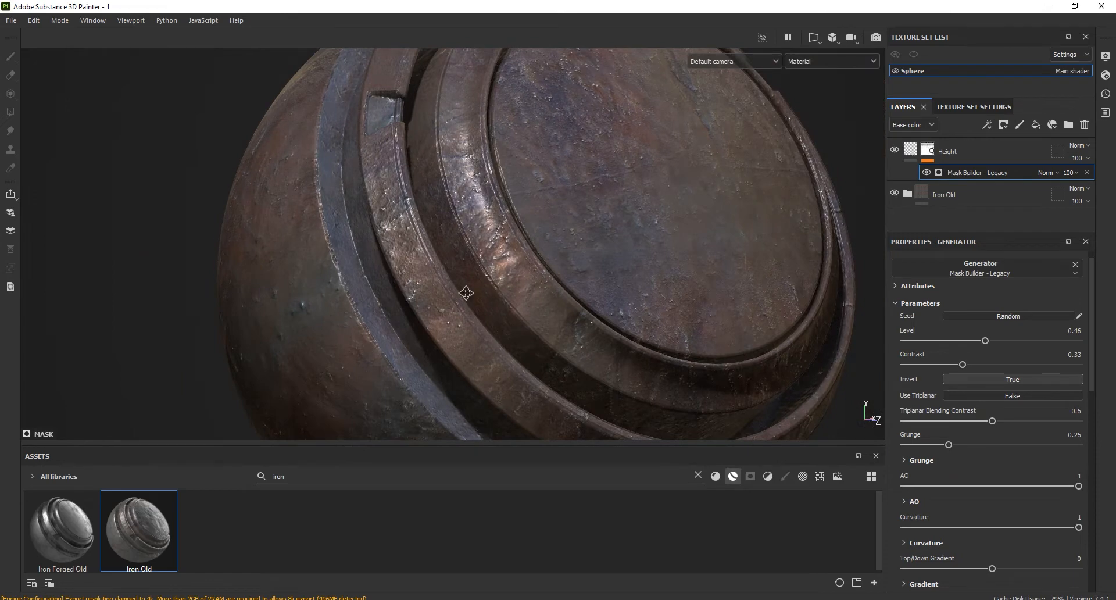
left_click_drag(465, 293, 432, 195, "alt")
Step: Set the Mask Builder generator's Grunge to 0.51 and AO to 0.56
left_click_drag(1092, 352, 1097, 377)
left_click_drag(949, 377, 981, 377)
left_click_drag(568, 232, 749, 308, "alt")
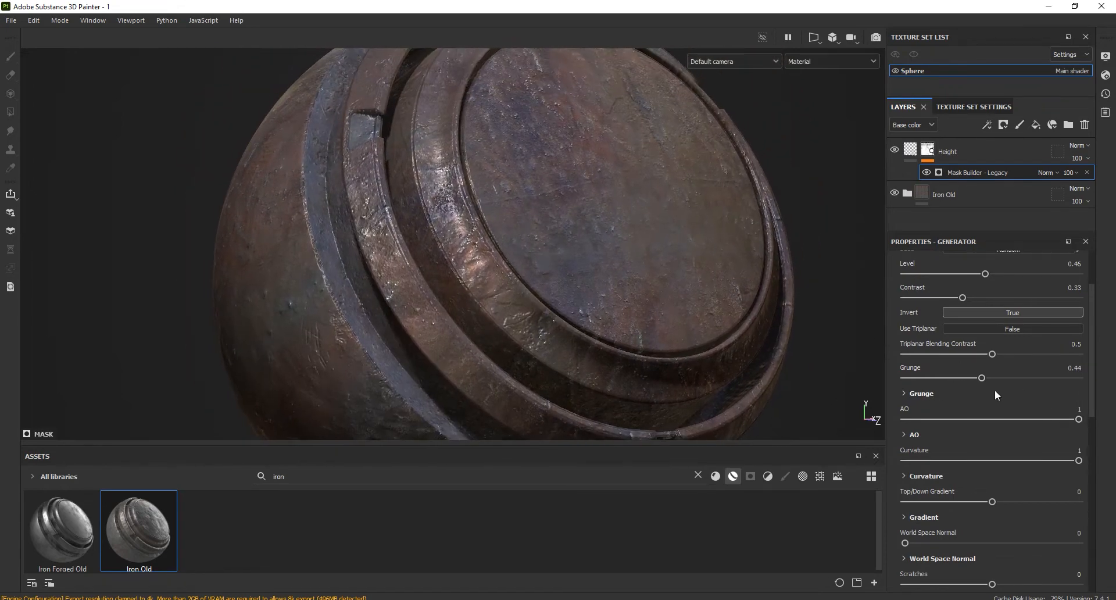
left_click_drag(991, 378, 994, 378)
left_click_drag(1090, 373, 1093, 402)
left_click_drag(1078, 360, 1046, 361)
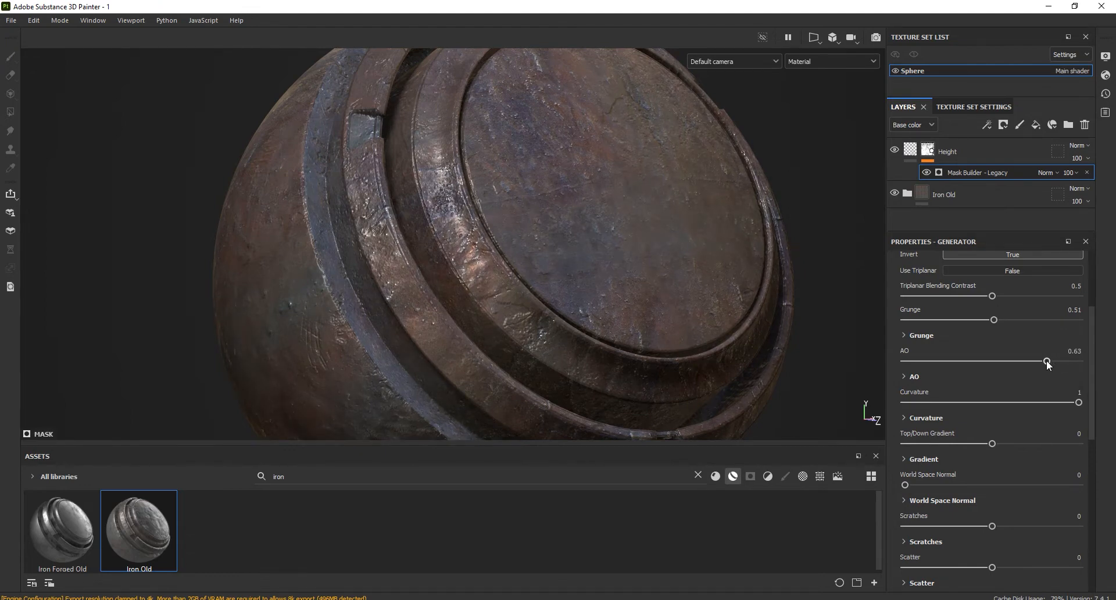
left_click_drag(1046, 360, 1040, 361)
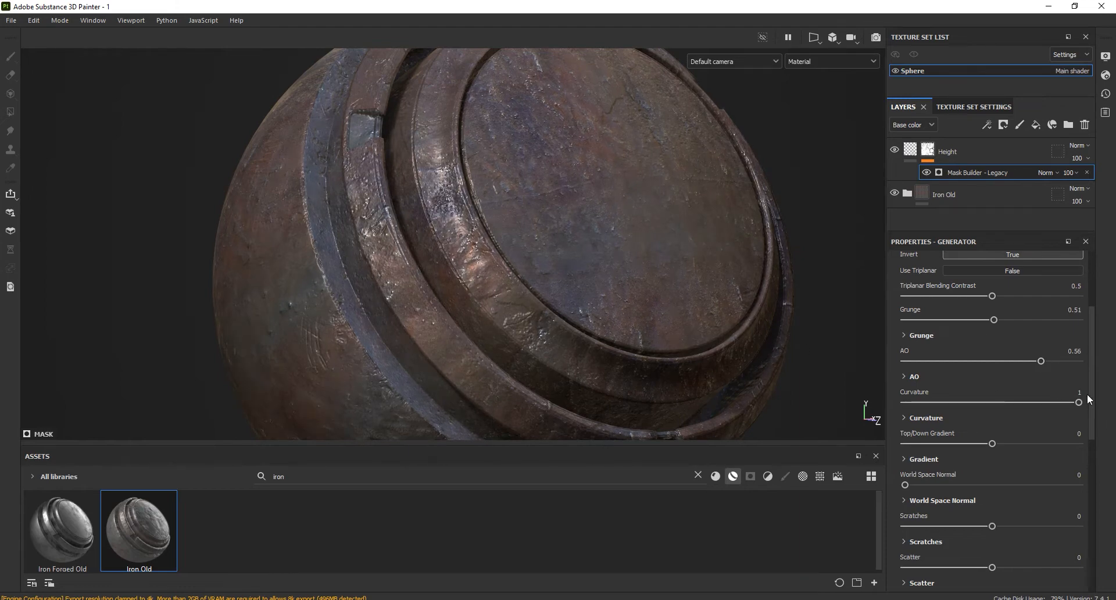
left_click_drag(1089, 406, 1090, 409)
scroll(1089, 418, "down", 5)
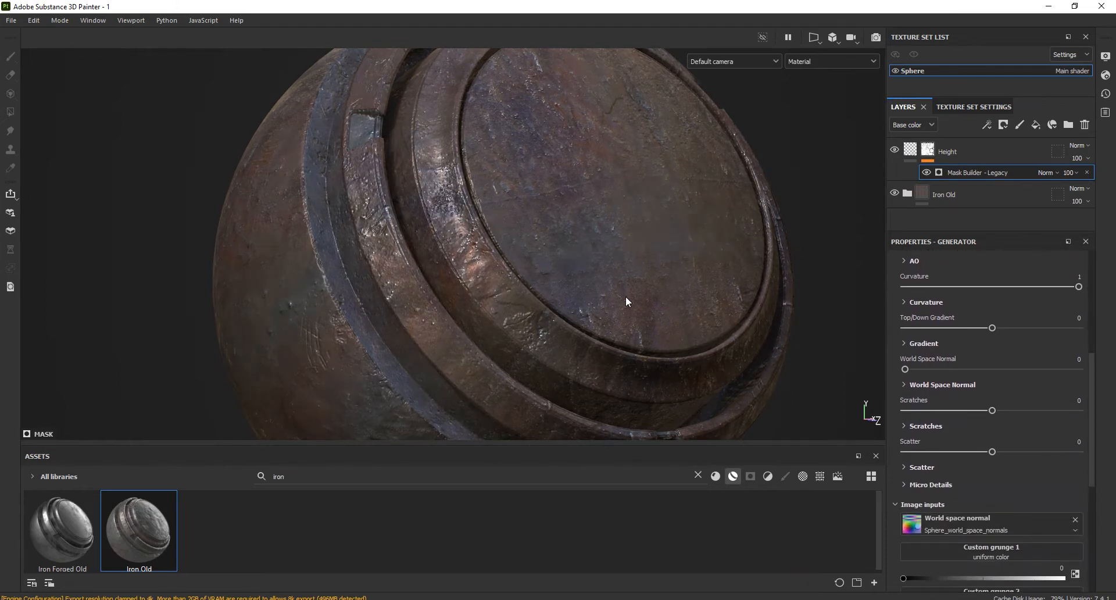
left_click_drag(1095, 401, 1087, 311)
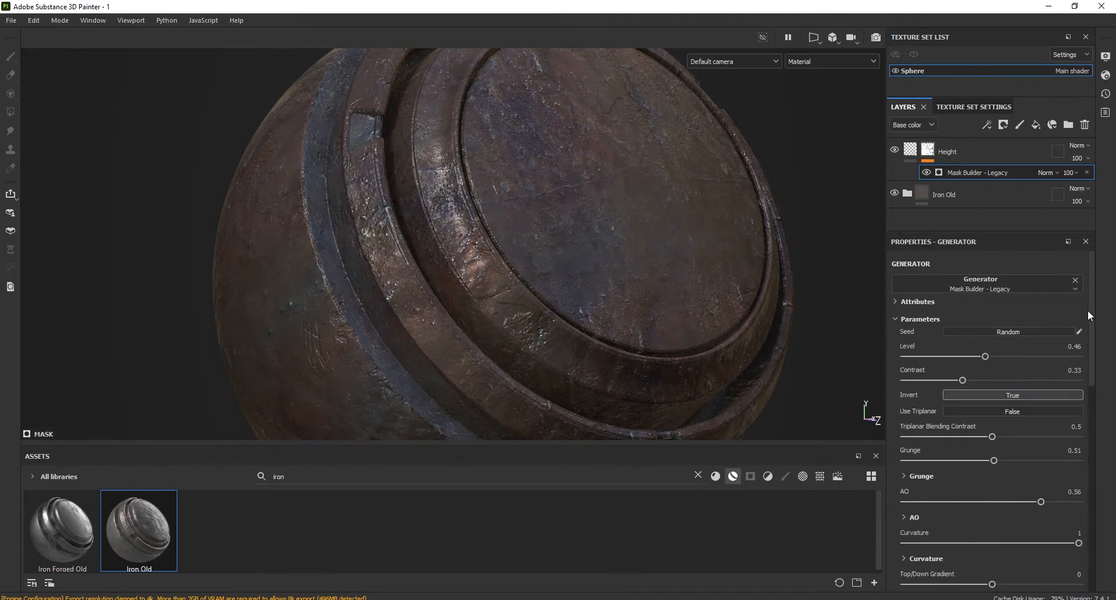
Step: Add a fill effect to the Height layer's mask and search the texture assets for "grung"
left_click(988, 123)
left_click(1005, 166)
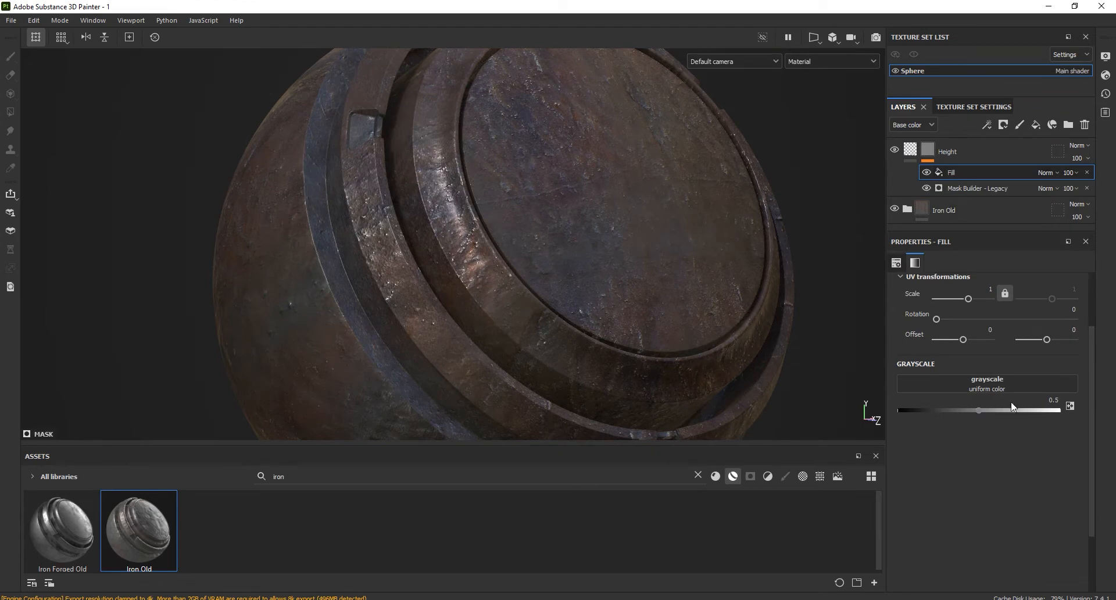
left_click(698, 475)
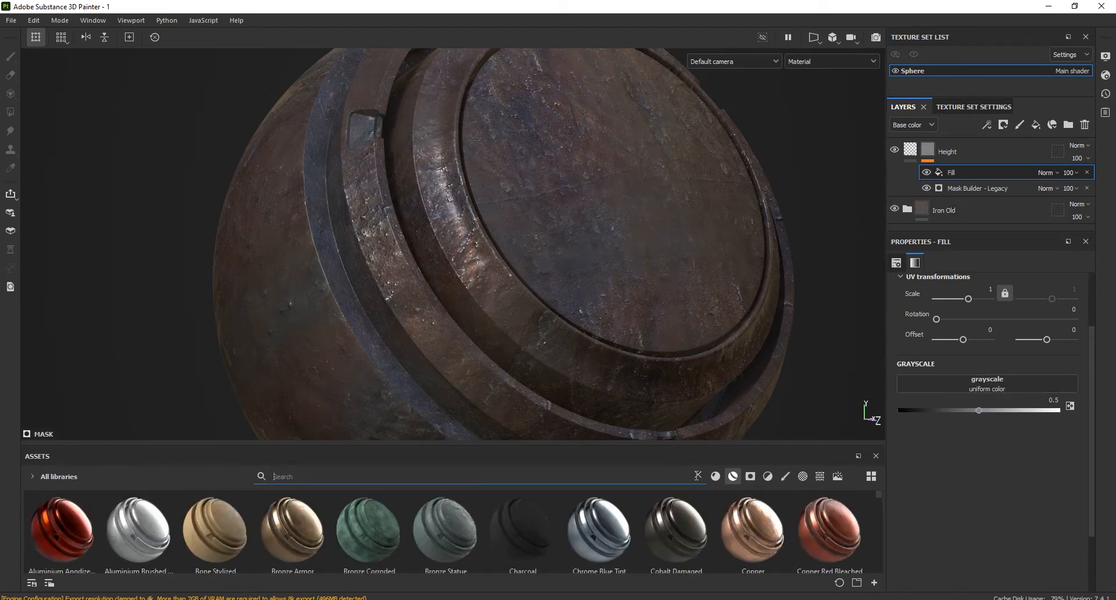
left_click(819, 476)
left_click(603, 475)
type("grung")
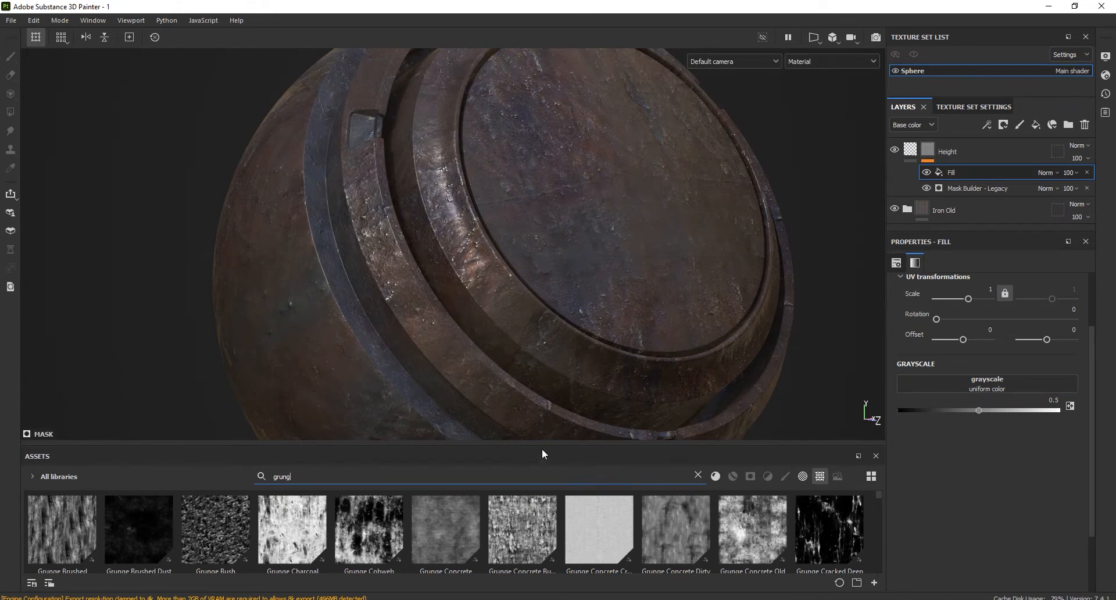
Step: Assign the Grunge Map 001 texture to the grayscale of the mask's new fill effect
left_click_drag(542, 448, 540, 378)
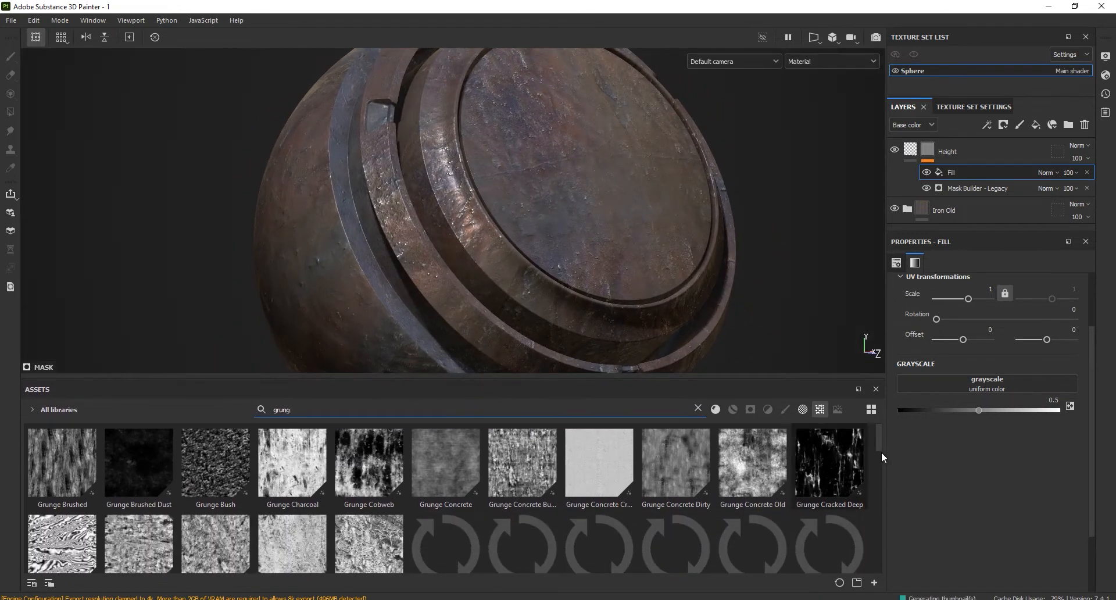
left_click_drag(880, 434, 877, 486)
left_click_drag(691, 471, 987, 384)
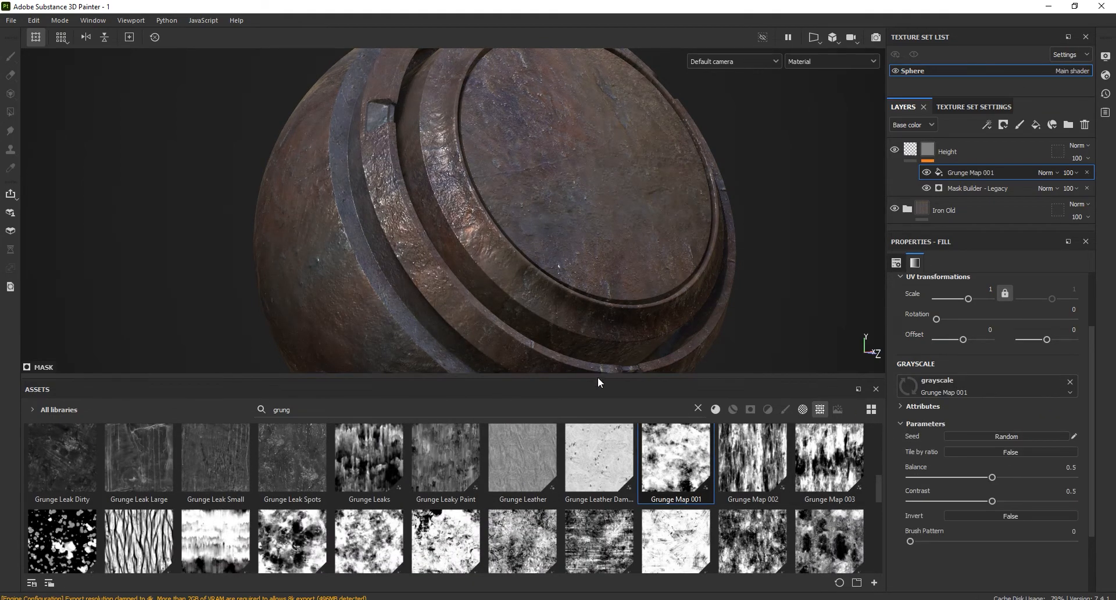
left_click_drag(598, 380, 584, 456)
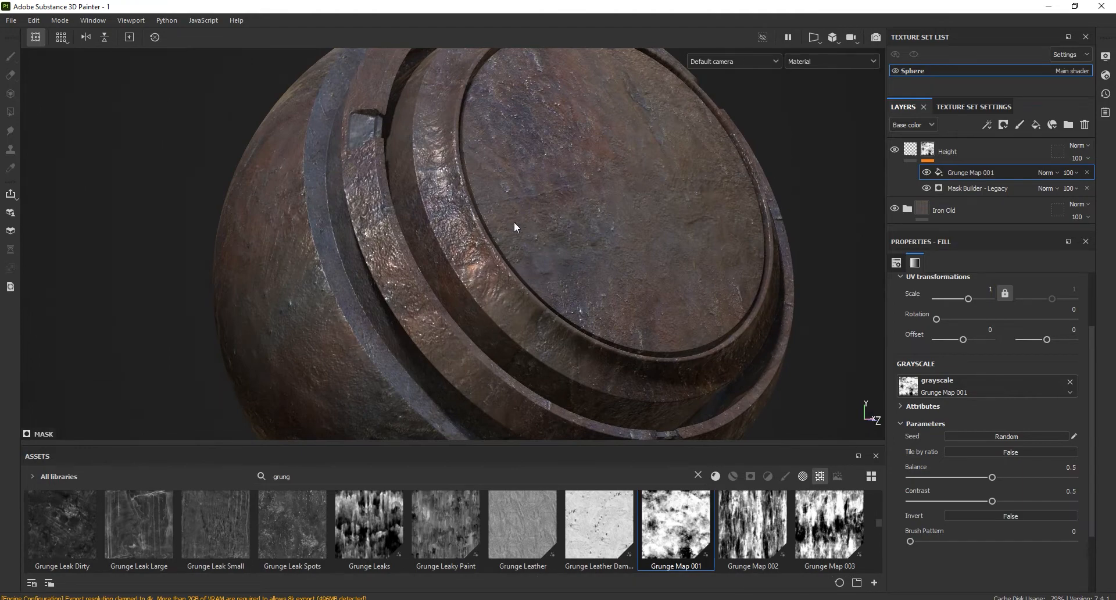
Step: Compare the sphere's surface with the Grunge Map 001 fill effect hidden and shown
left_click(926, 172)
left_click(926, 171)
left_click(926, 171)
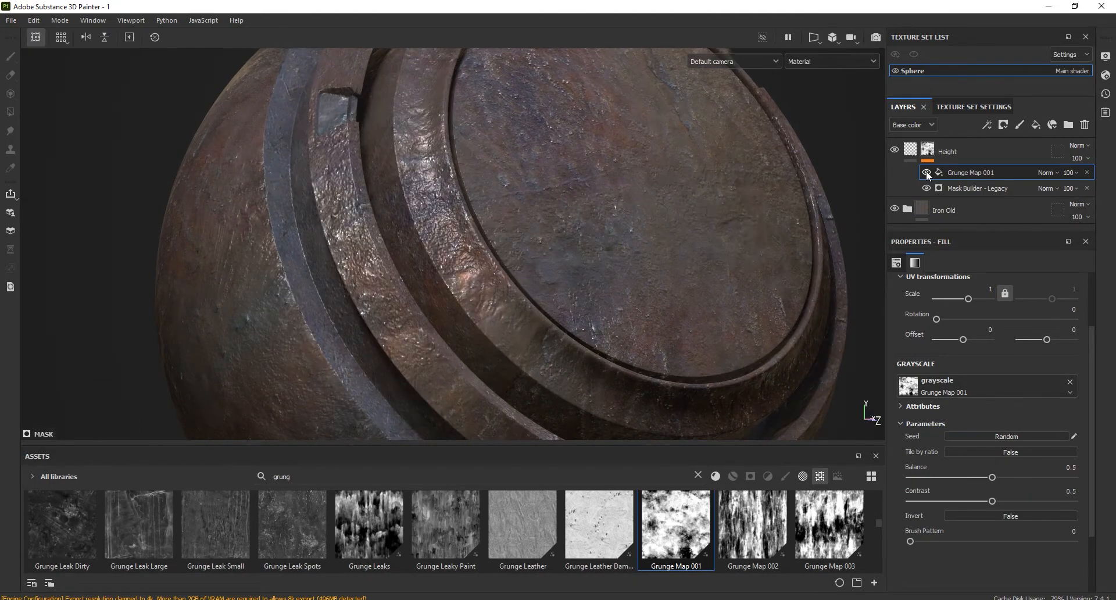
right_click_drag(476, 258, 473, 202, "alt")
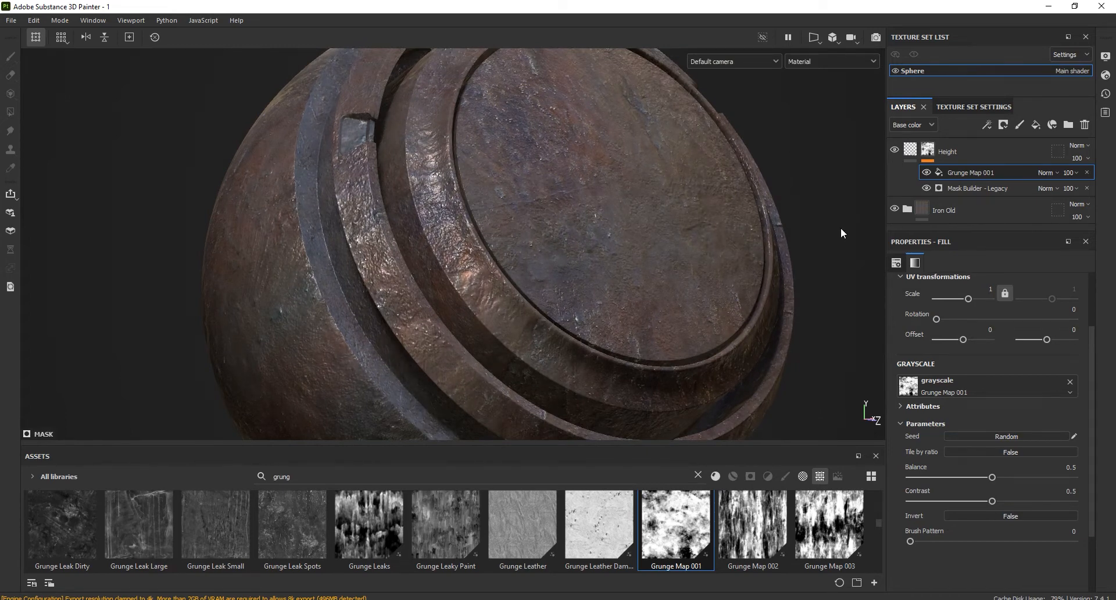
Step: Set the Grunge Map 001 fill's blend mode to Multiply and check its effect by toggling its visibility
left_click(1053, 172)
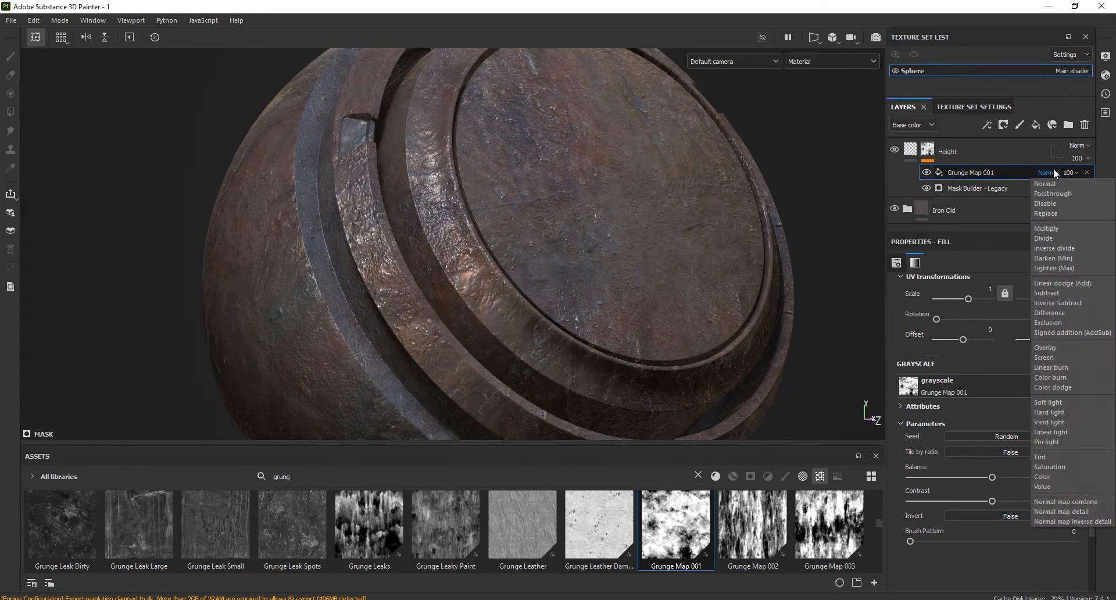
left_click(1054, 229)
right_click_drag(316, 224, 311, 362, "alt")
left_click(924, 172)
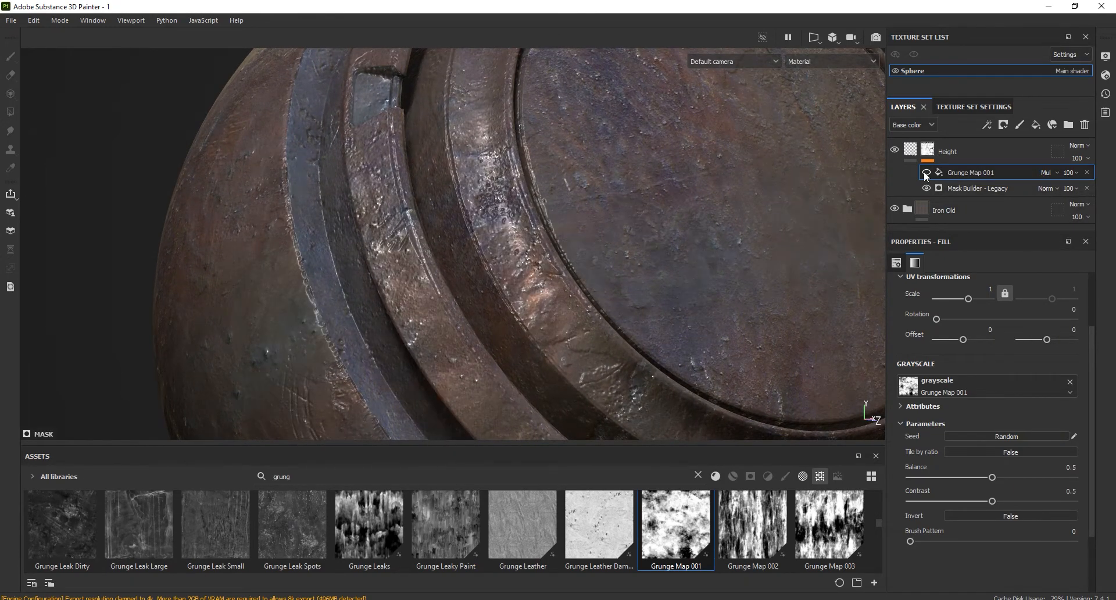
left_click(924, 173)
right_click_drag(448, 323, 515, 257, "alt")
middle_click_drag(515, 257, 484, 194, "alt")
Step: Set the Grunge Map 001 fill's Balance to 0.63 and Contrast to 0.3
left_click_drag(1092, 345, 1091, 366)
left_click_drag(992, 439, 1006, 439)
left_click_drag(1011, 440, 1034, 457)
mouse_move(967, 461)
left_mouse_down()
mouse_move(929, 461)
mouse_move(959, 462)
left_mouse_up()
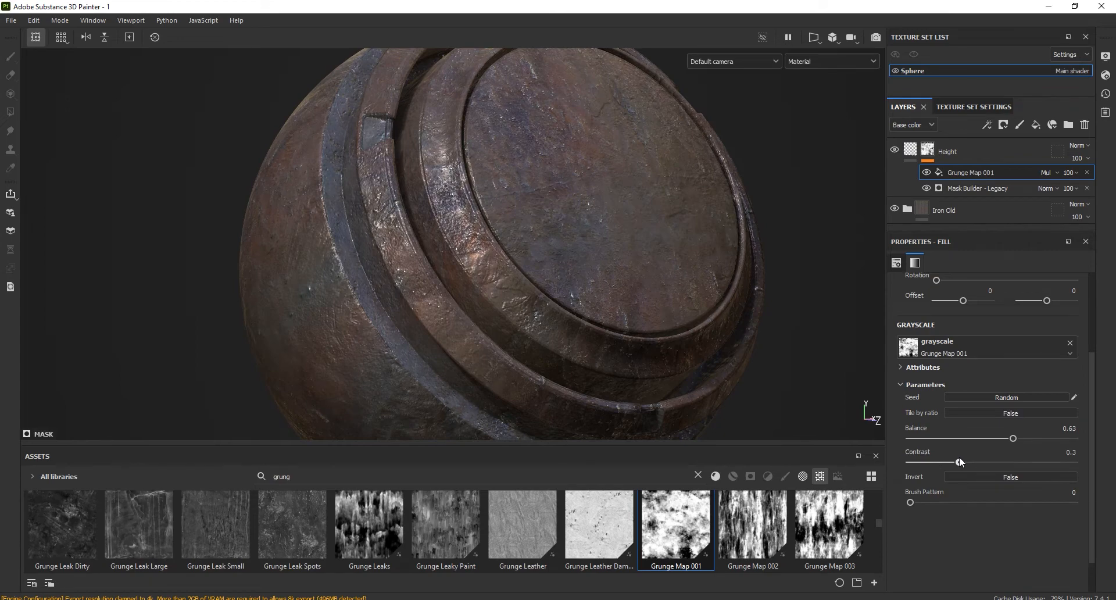
left_click_drag(1092, 378, 1091, 325)
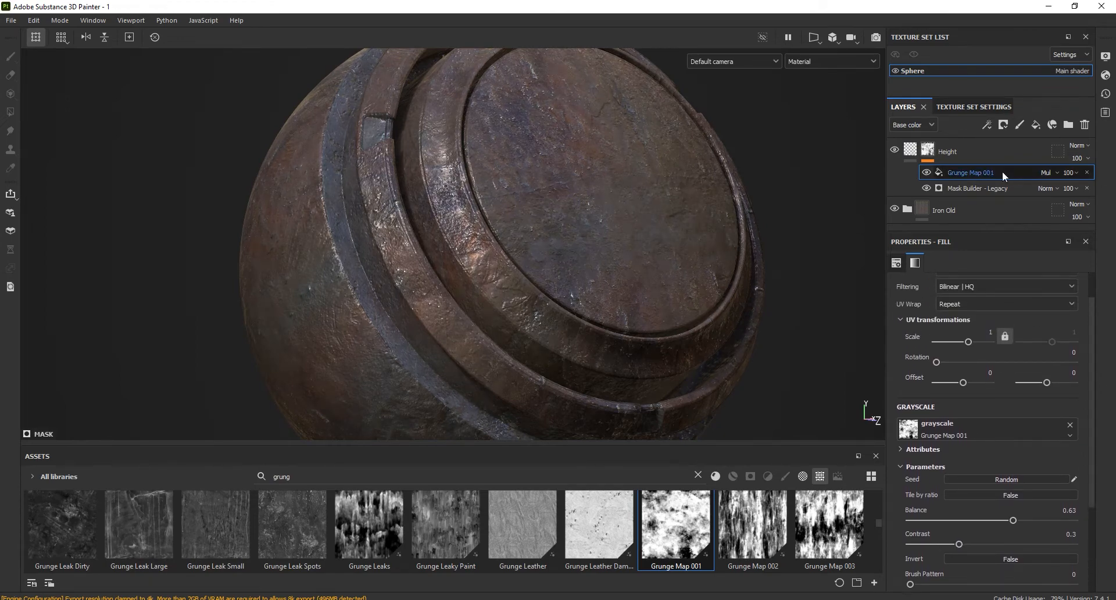
Step: Add a fill layer above the Height layer and name it "Rust 1"
left_click(909, 150)
left_click(1035, 125)
double_click(926, 150)
type("Rust")
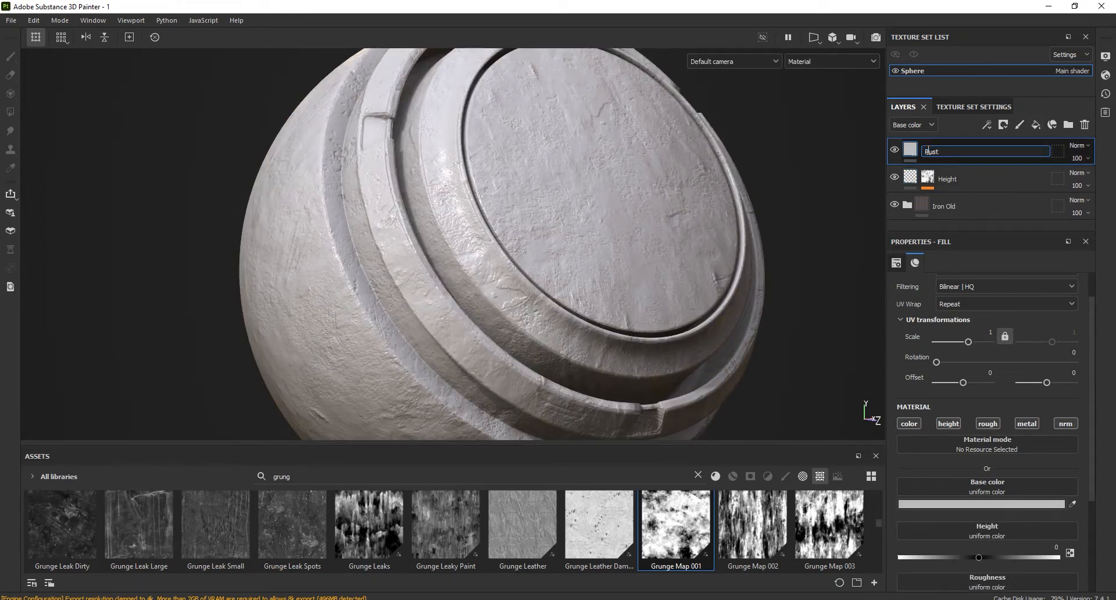
key("Return")
mouse_move(535, 280)
left_mouse_down("alt")
mouse_move(558, 281)
mouse_move(536, 285)
left_mouse_up("alt")
Step: Assign the Rust Fine material to the Rust 1 fill layer
left_click_drag(1088, 324, 1095, 363)
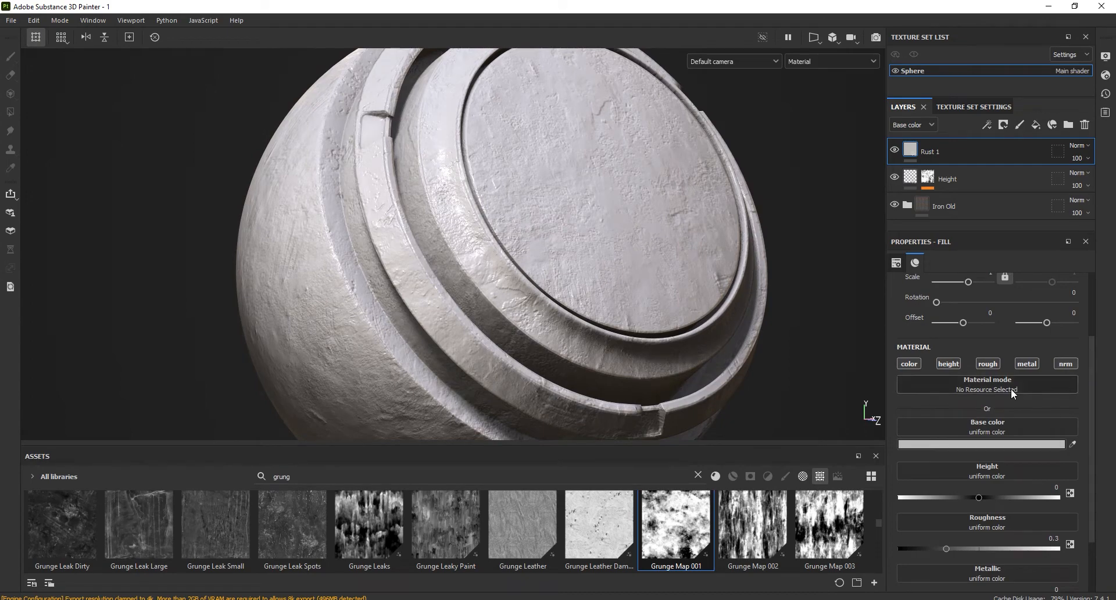
left_click(988, 384)
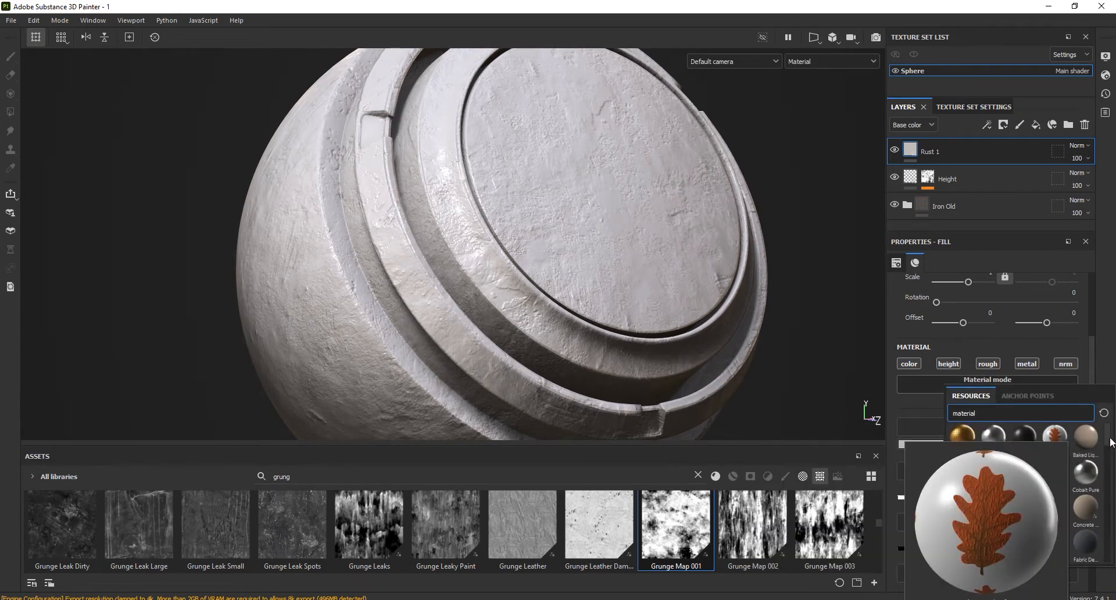
scroll(1109, 464, "down", 3)
left_click_drag(1108, 465, 1113, 528)
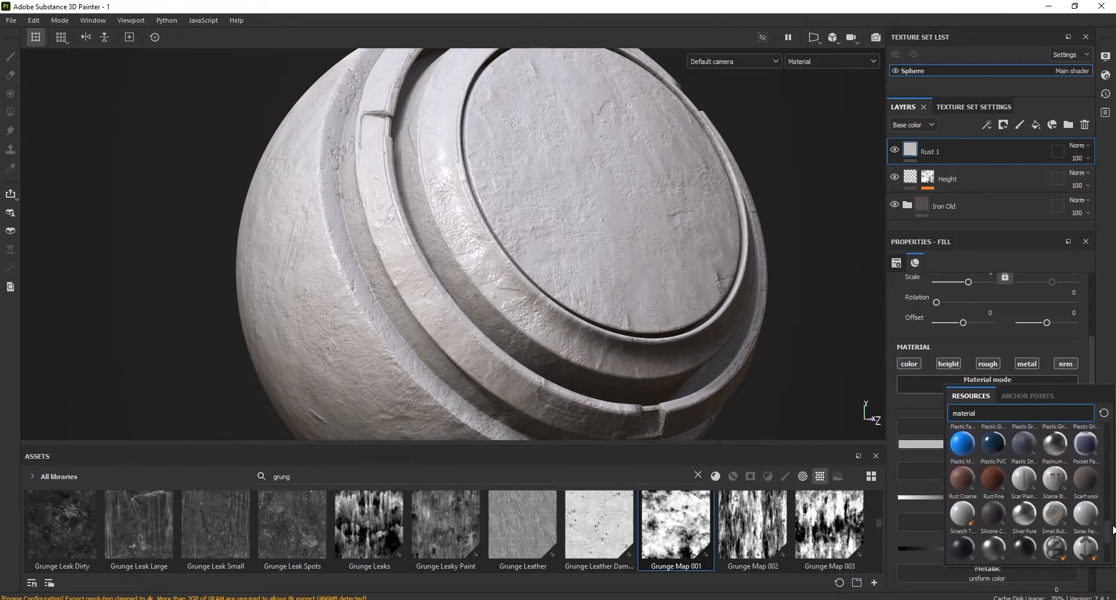
left_click(995, 478)
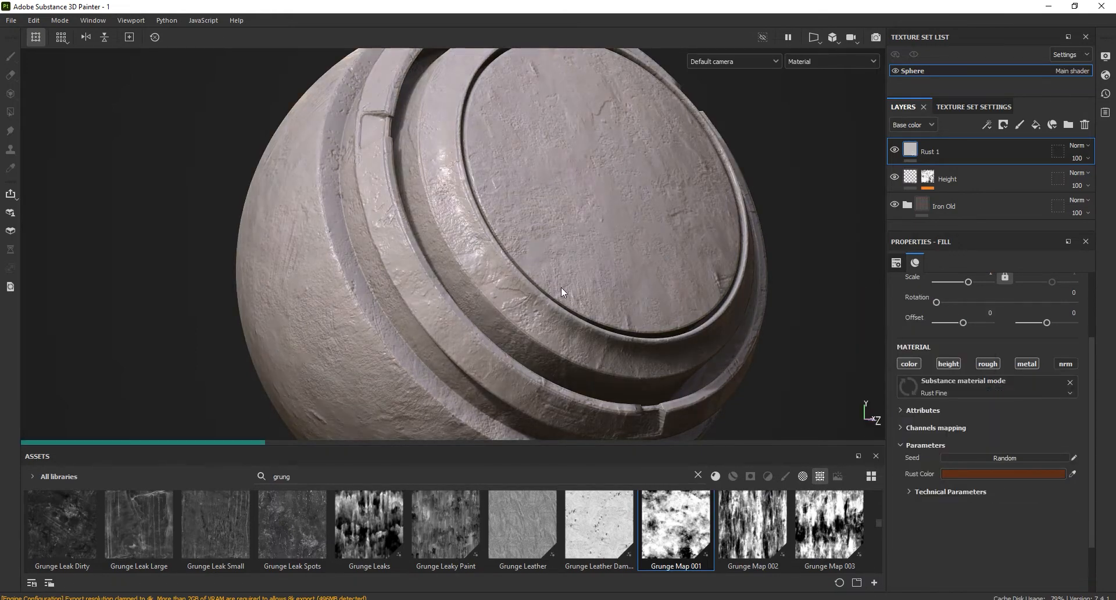
right_click_drag(488, 217, 485, 248, "alt")
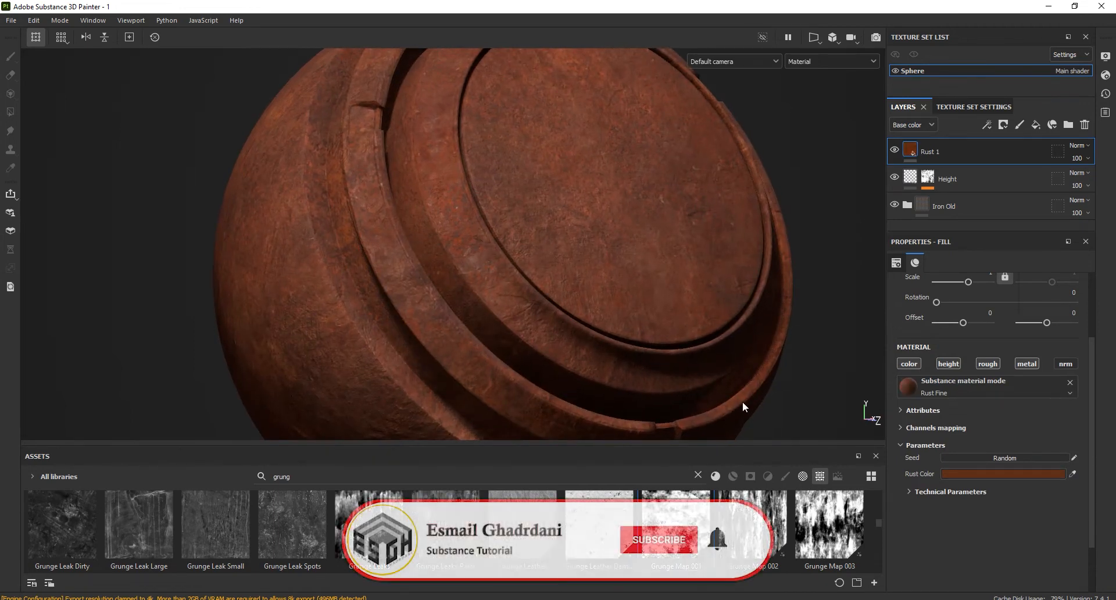
Step: Set the hue of the Rust 1 layer's Rust Color to 0.073
left_click(1003, 473)
left_click_drag(905, 384, 748, 266)
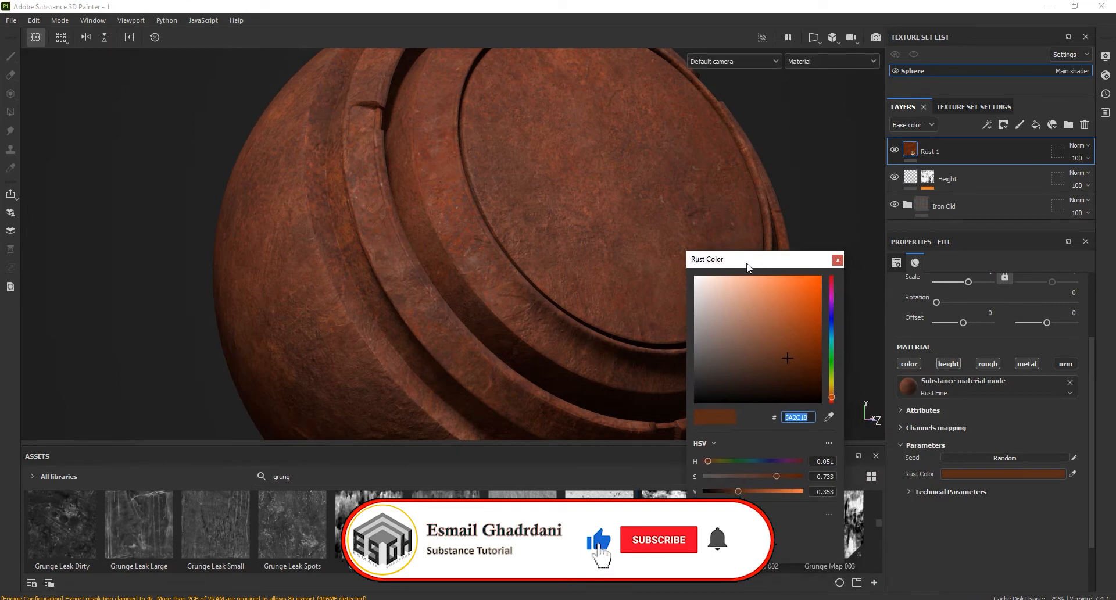
left_click(832, 396)
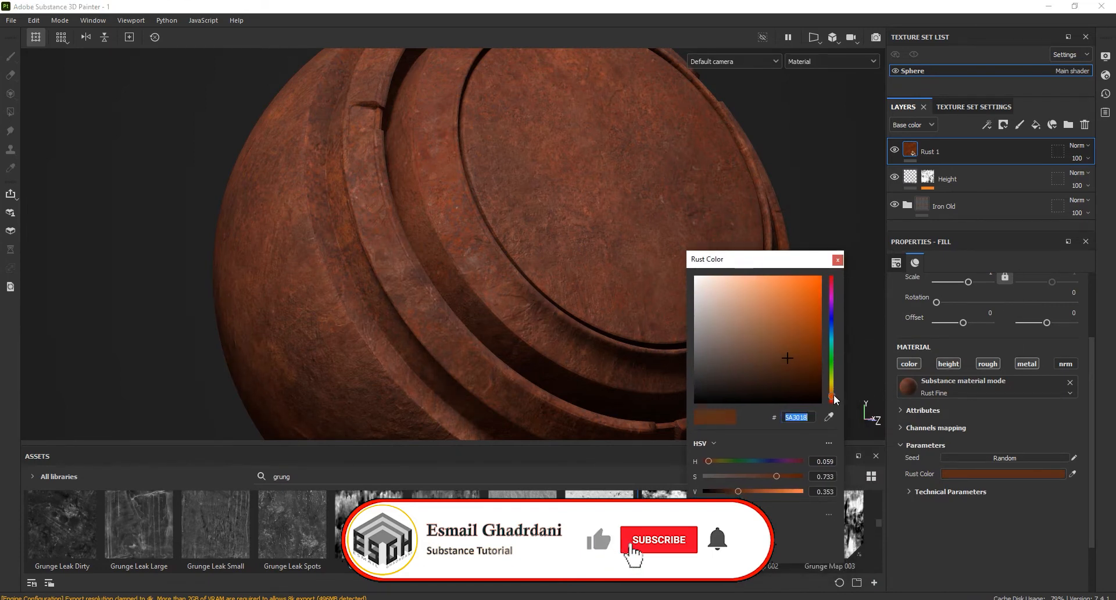
left_click(832, 394)
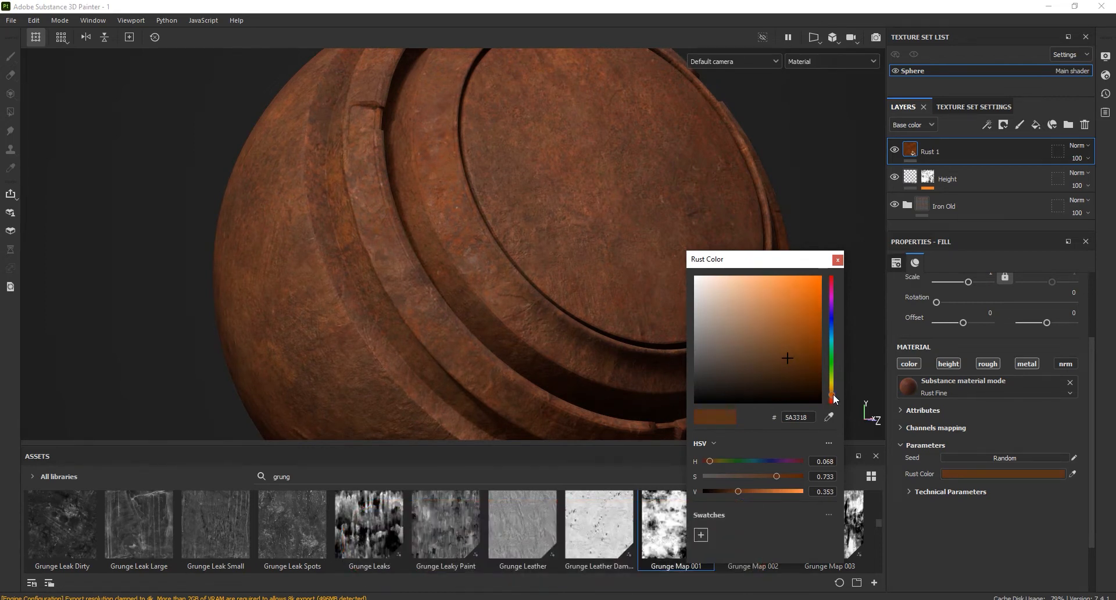
left_click(832, 389)
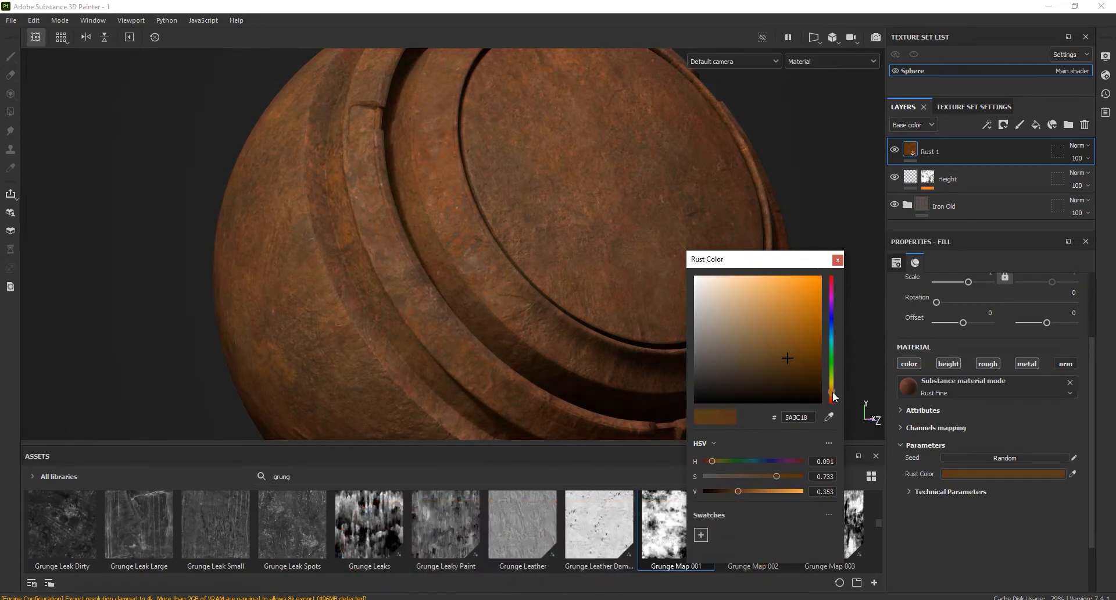
left_click(832, 394)
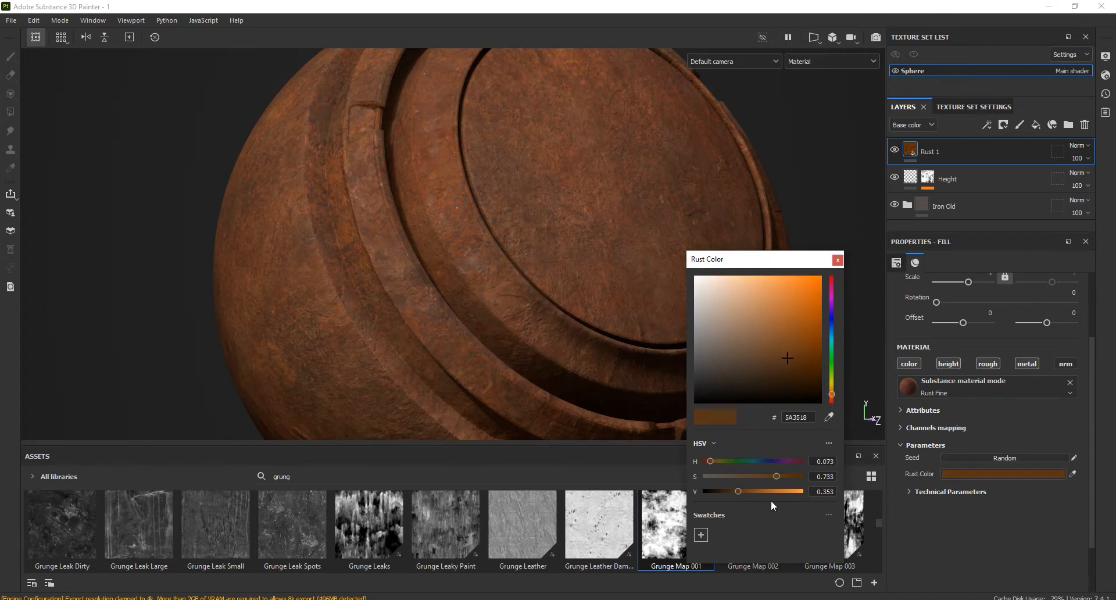
Step: Set the Rust Color's brightness to 0.419 and saturation to 0.767, and close the color editor
mouse_move(738, 491)
left_mouse_down()
mouse_move(728, 489)
mouse_move(744, 490)
left_mouse_up()
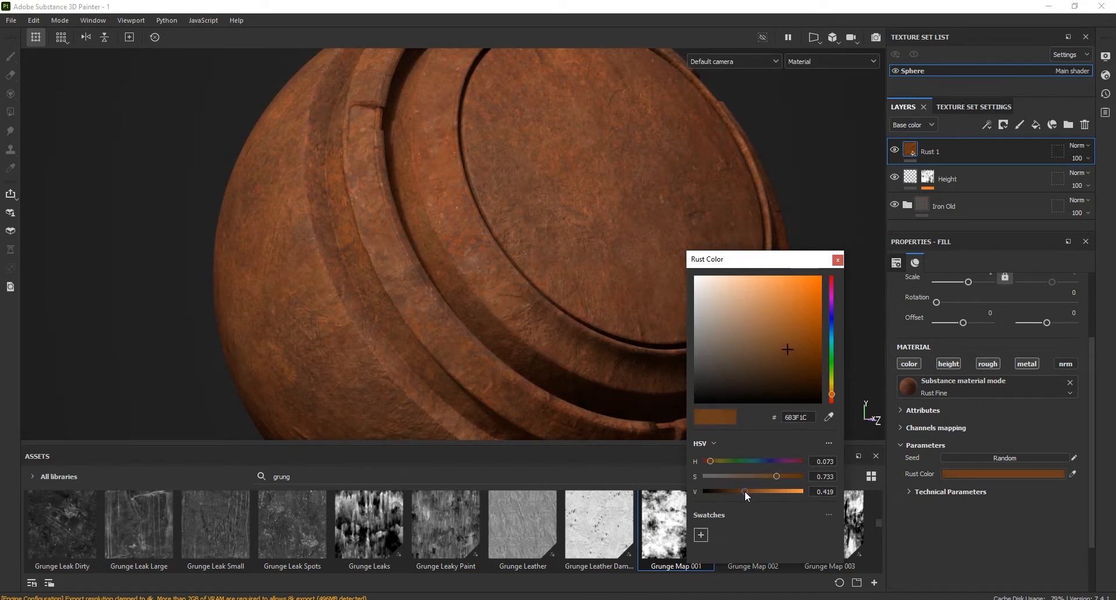
left_click_drag(778, 480, 782, 478)
left_click(531, 339)
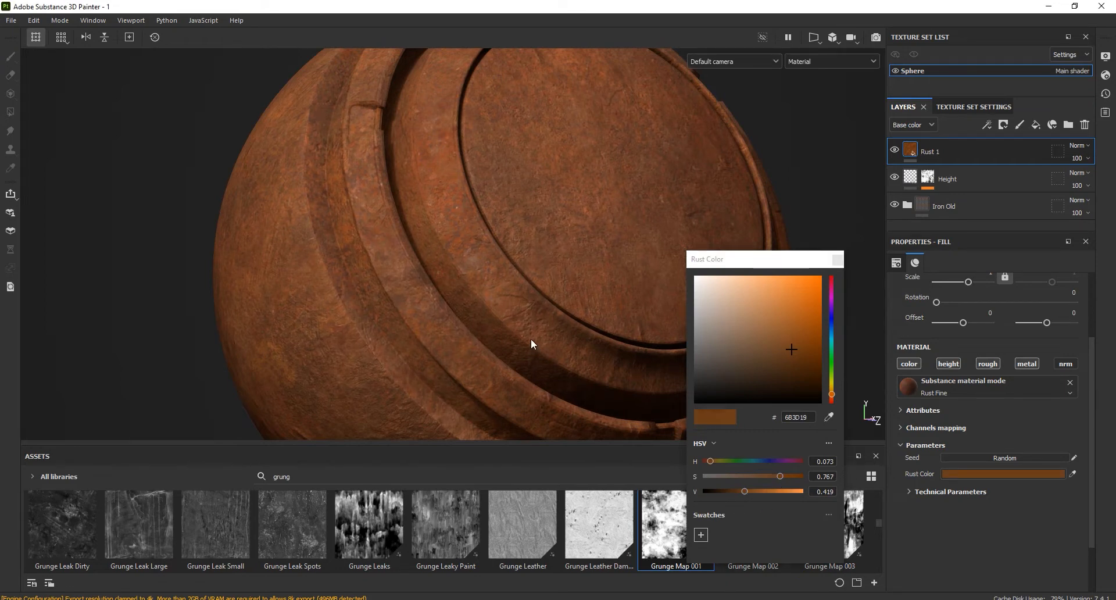
left_click(837, 260)
scroll(1087, 448, "up", 2)
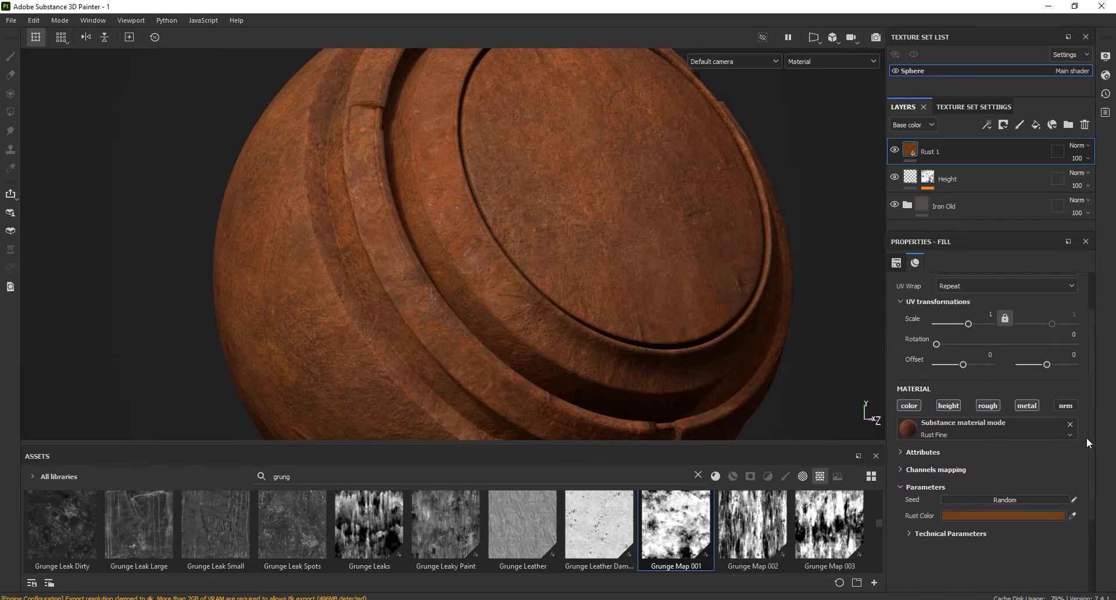
scroll(1086, 437, "up", 2)
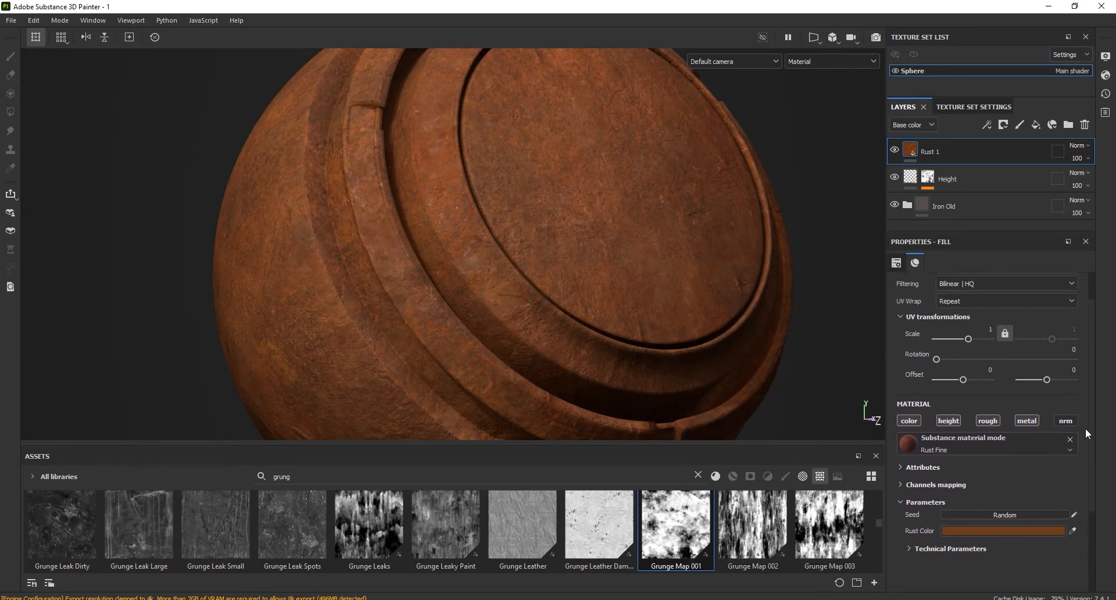
Step: Add a black mask to the Rust 1 layer
left_click(1003, 125)
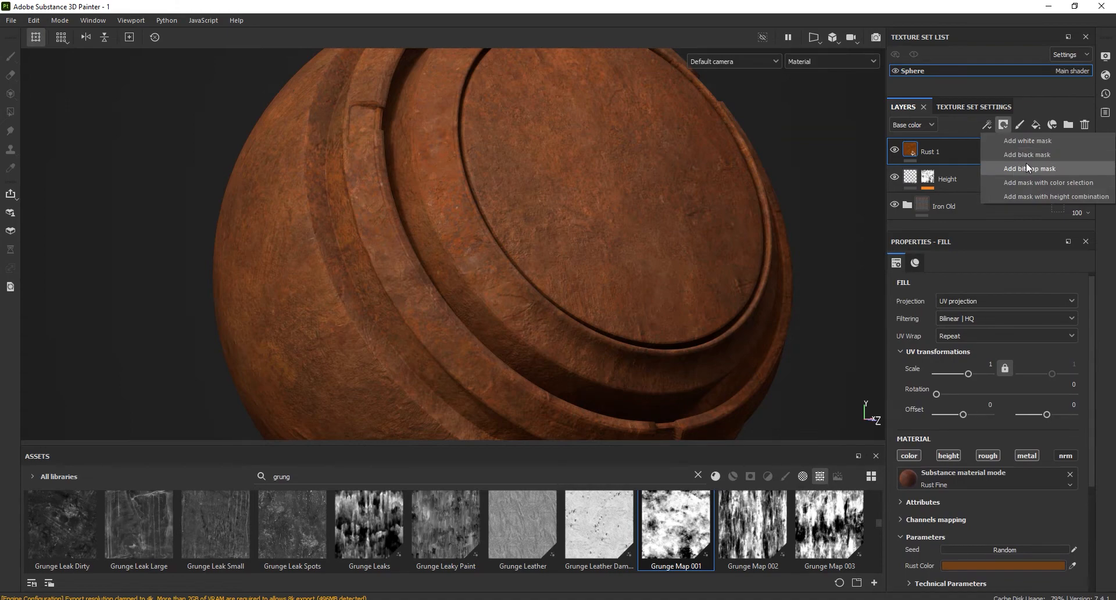
left_click(1040, 153)
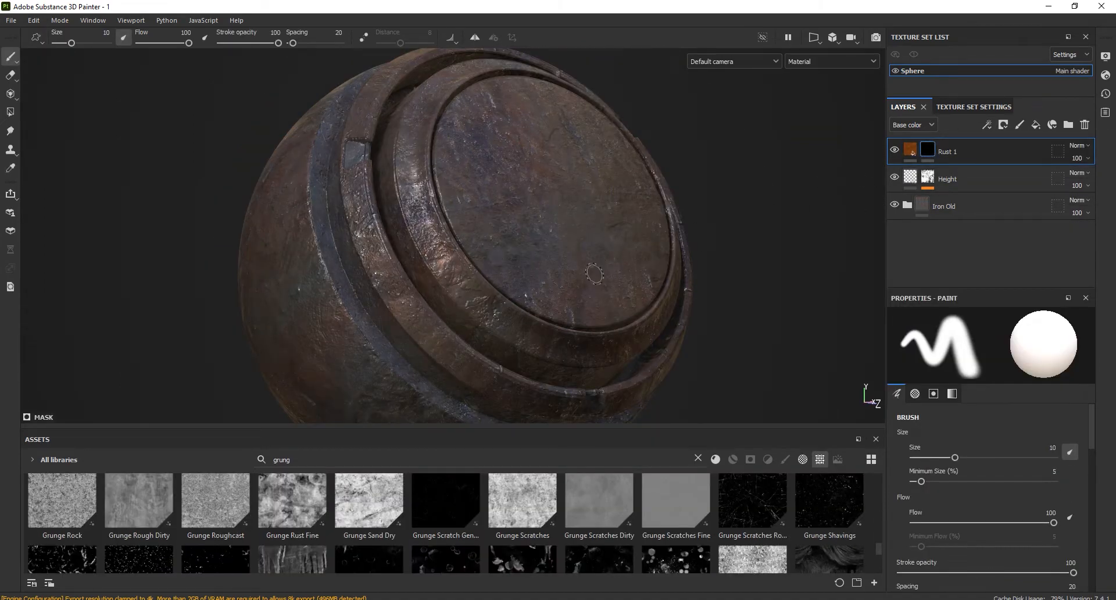
right_click_drag(590, 274, 573, 216, "alt")
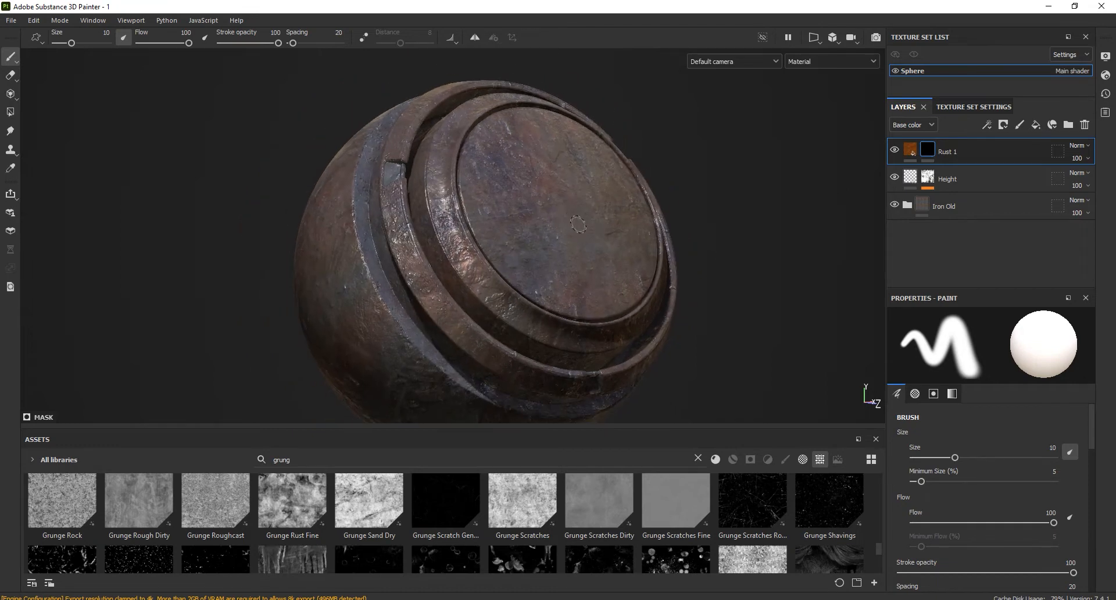
middle_click_drag(577, 223, 572, 192, "alt")
scroll(572, 192, "up", 3)
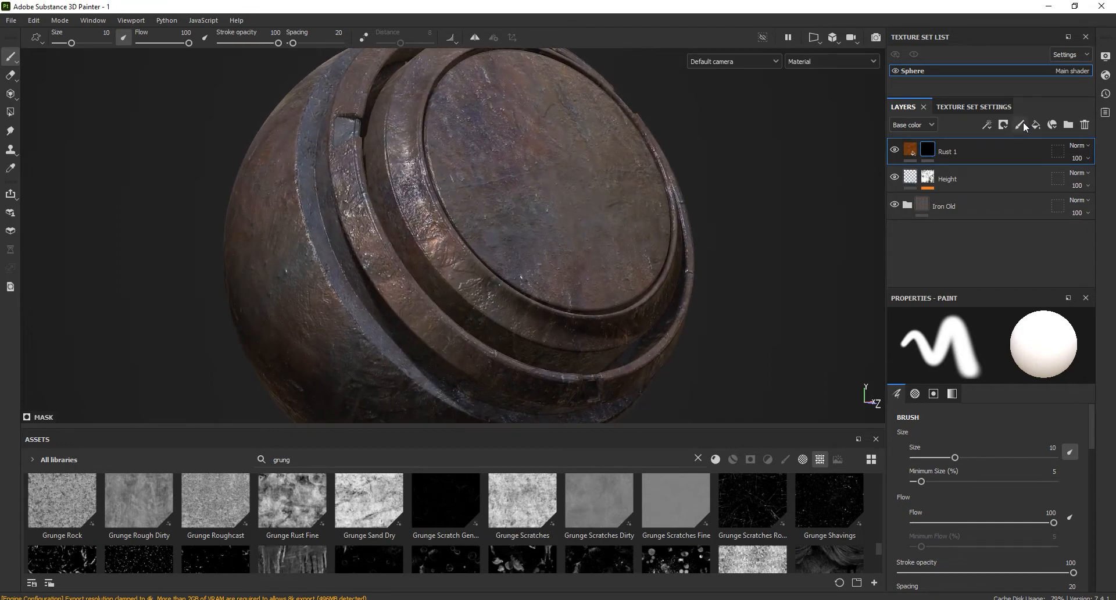
Step: Add a generator to the Rust 1 mask and assign Mask Editor to it
left_click(987, 124)
left_click(1017, 141)
left_click(990, 336)
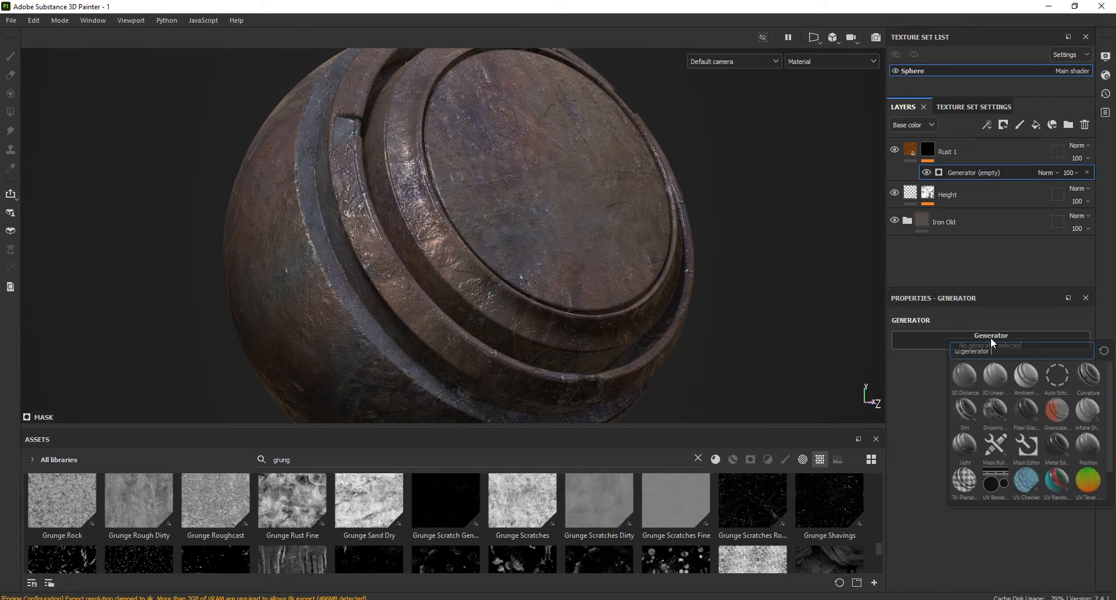
left_click(1028, 448)
Step: Set the Mask Editor's Global Balance to 0.81 and Global Contrast to 0.55
left_click_drag(512, 242, 789, 333, "alt")
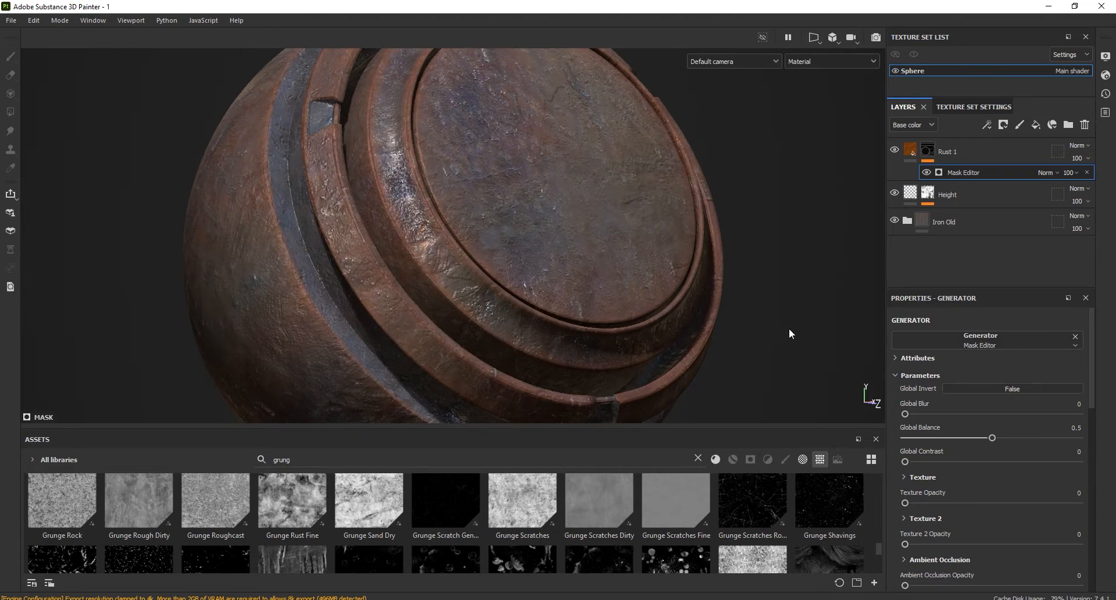
scroll(1094, 381, "down", 1)
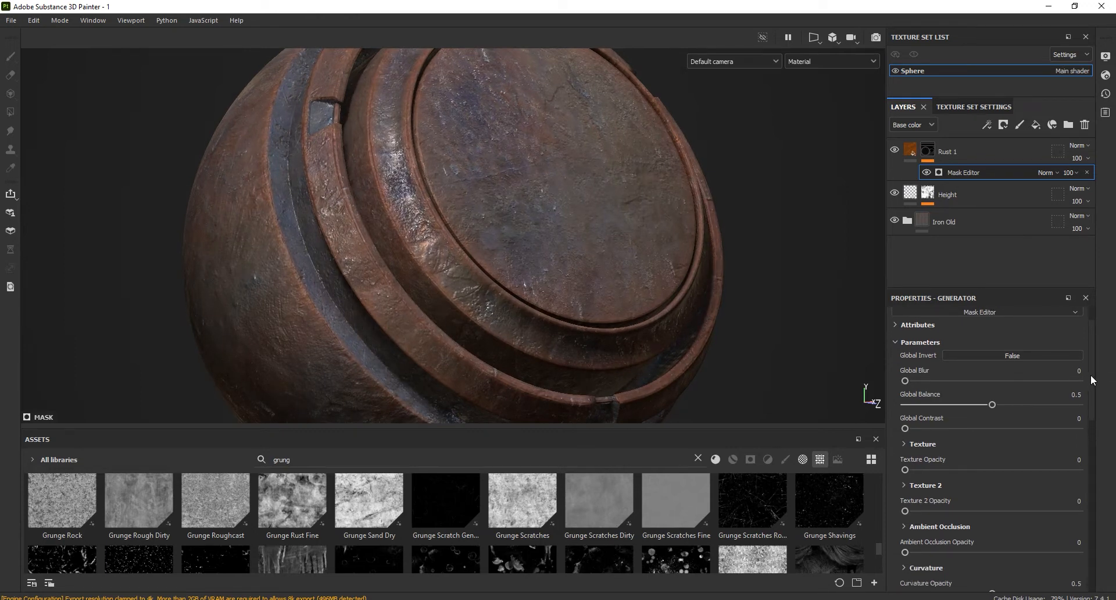
left_click_drag(992, 405, 1044, 407)
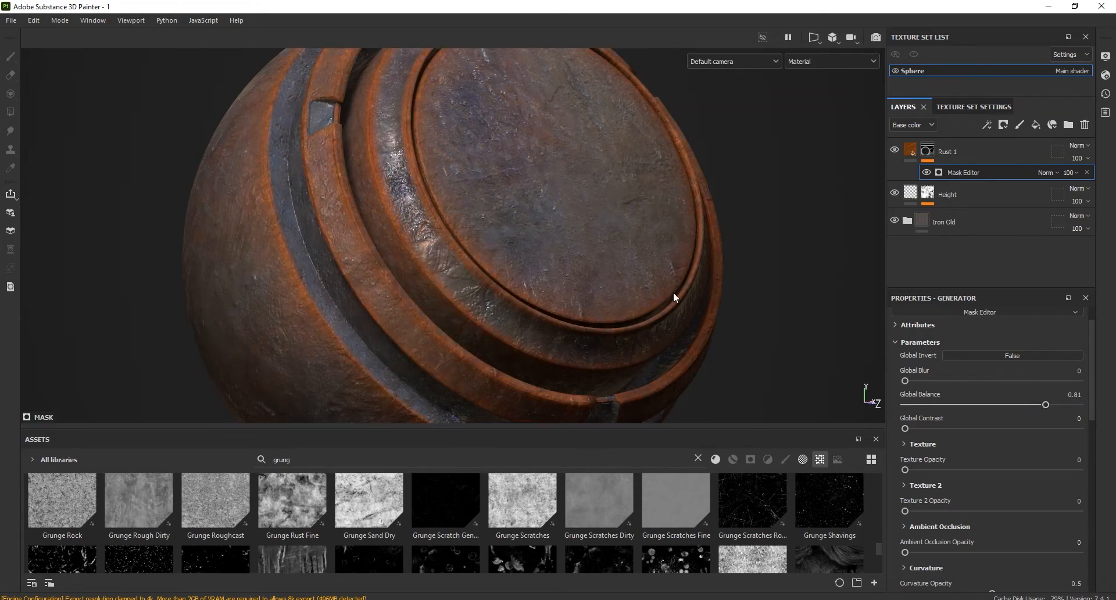
scroll(481, 213, "up", 2)
left_click(927, 171)
left_click(926, 172)
left_click_drag(1090, 361, 1098, 382)
left_click_drag(905, 373, 999, 372)
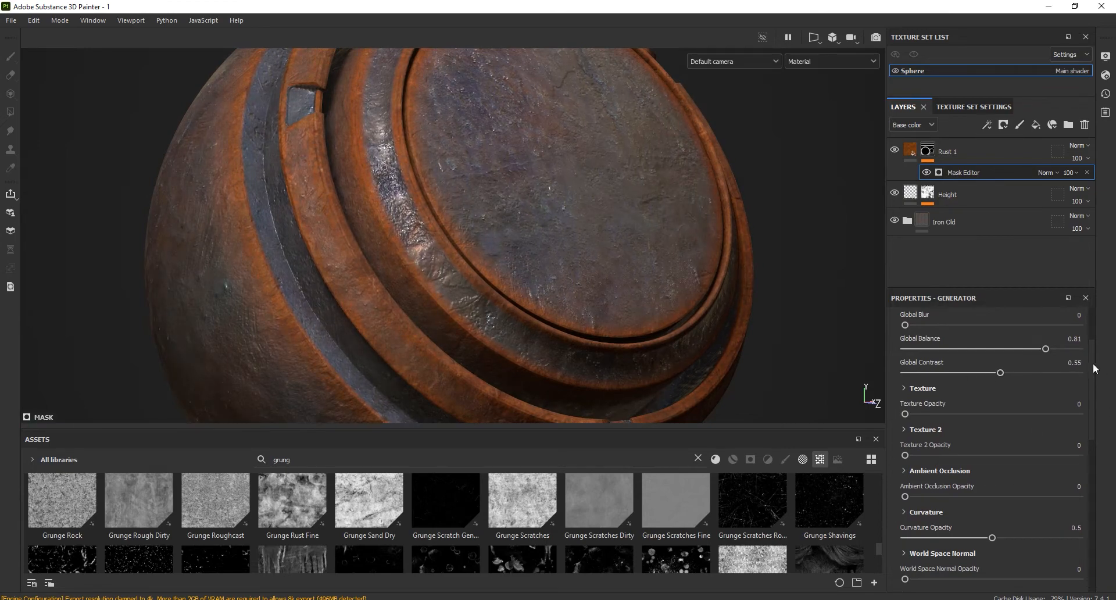
Step: Assign Grunge Rust Fine as the Mask Editor's Texture input and set Texture Opacity to 1
left_click_drag(1094, 376, 1093, 483)
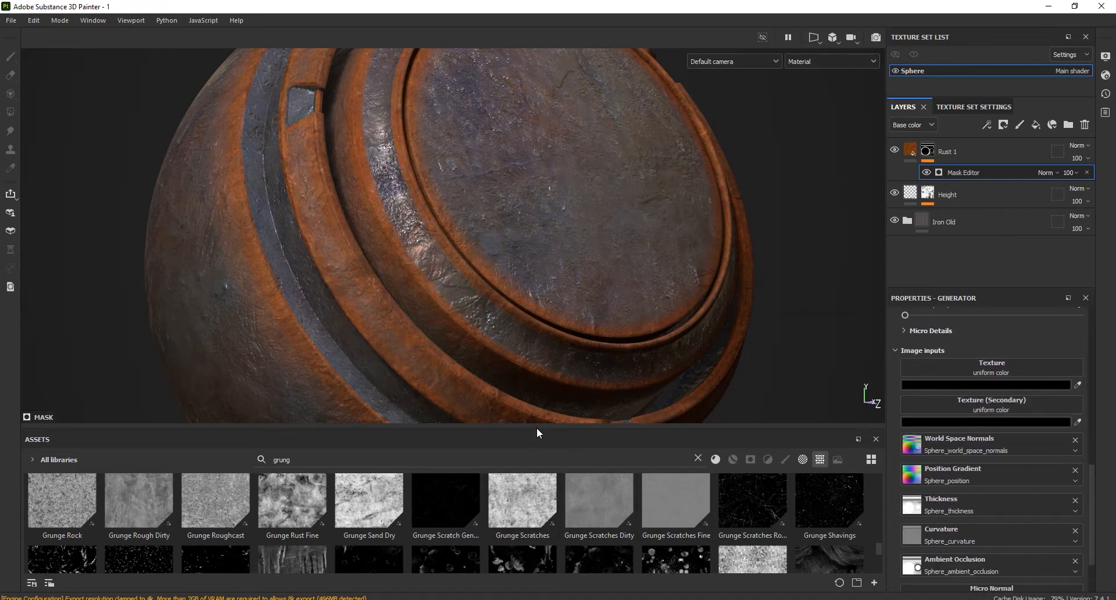
left_click_drag(535, 425, 534, 393)
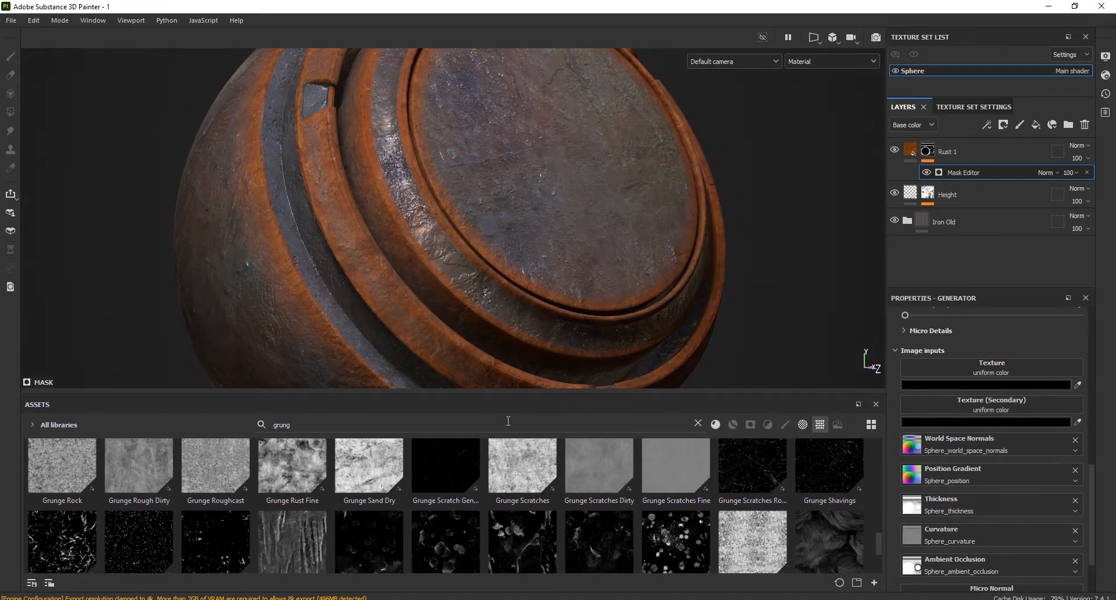
left_click_drag(292, 468, 978, 366)
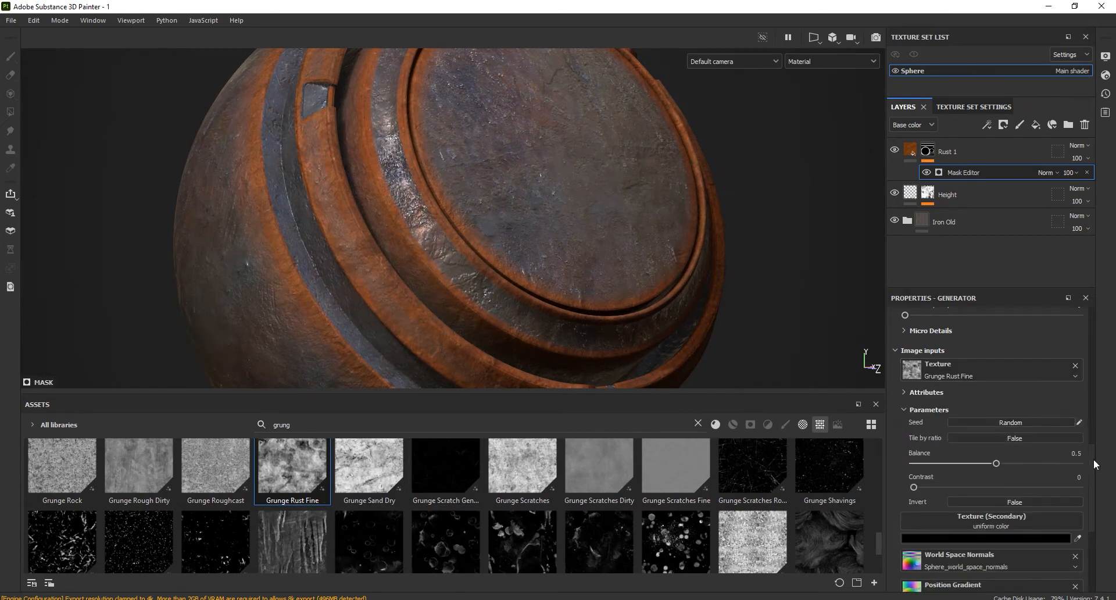
scroll(1093, 459, "up", 5)
left_click_drag(910, 505, 1082, 503)
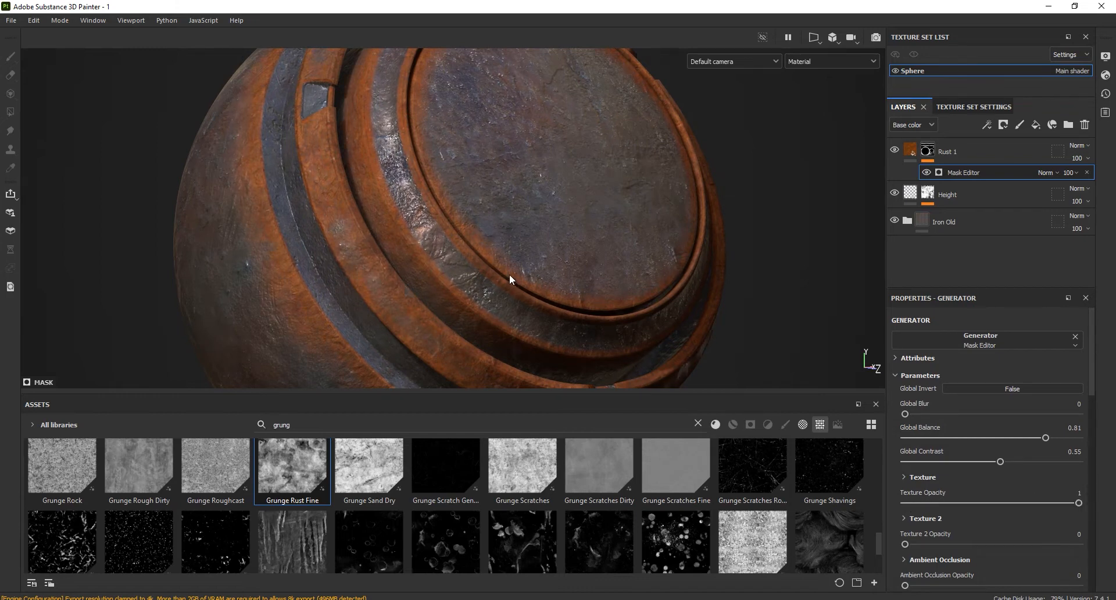
Step: Assign Grunge Rough Dirty as the secondary texture input and set Texture 2 Opacity to 1
scroll(1015, 403, "down", 10)
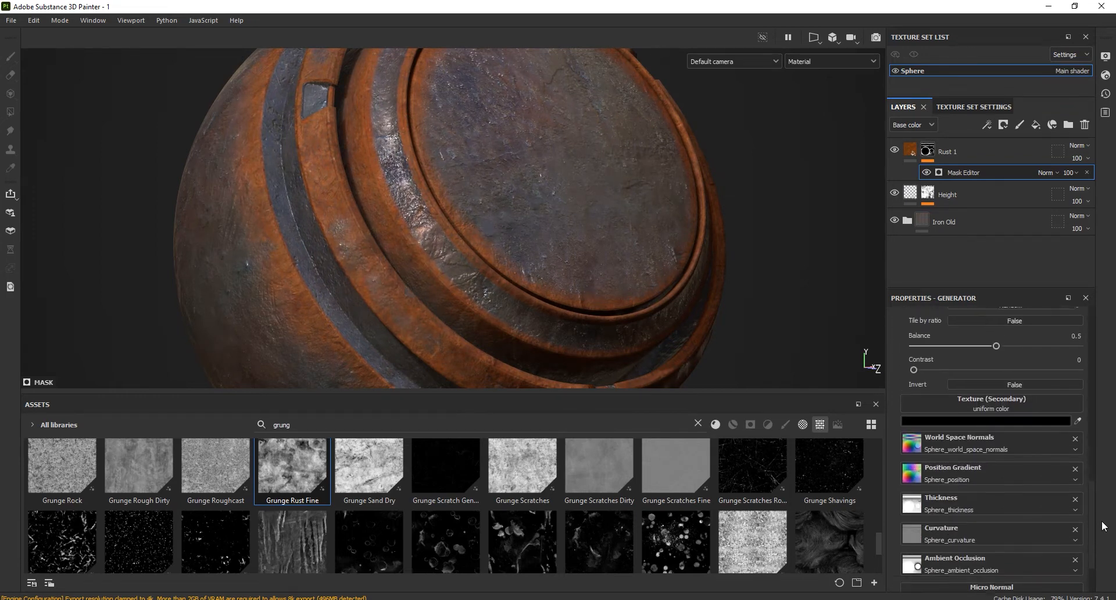
left_click_drag(145, 470, 990, 385)
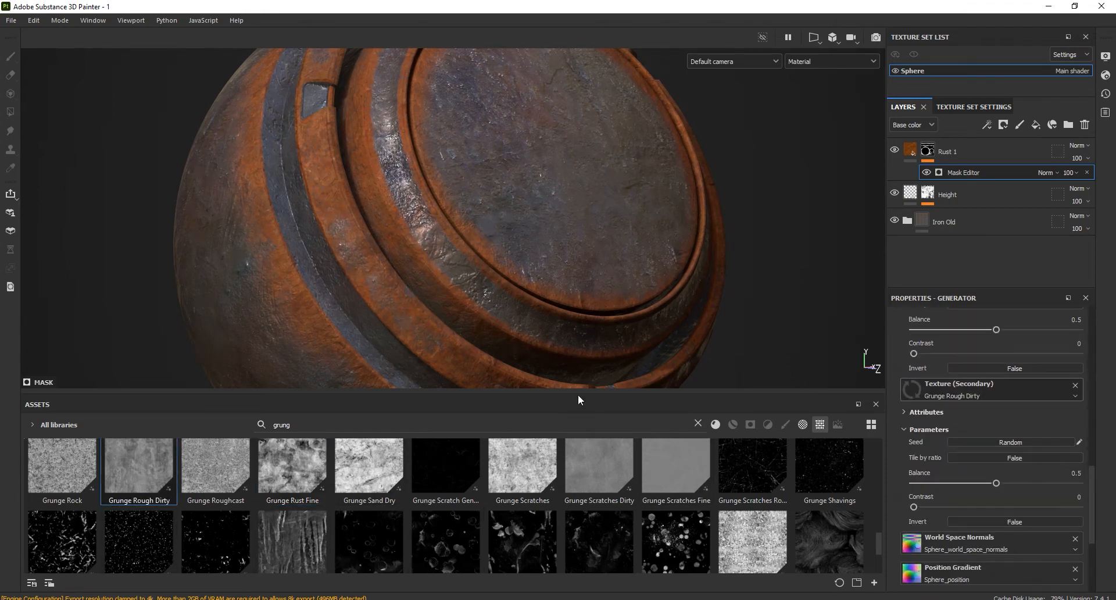
left_click_drag(1091, 489, 1113, 353)
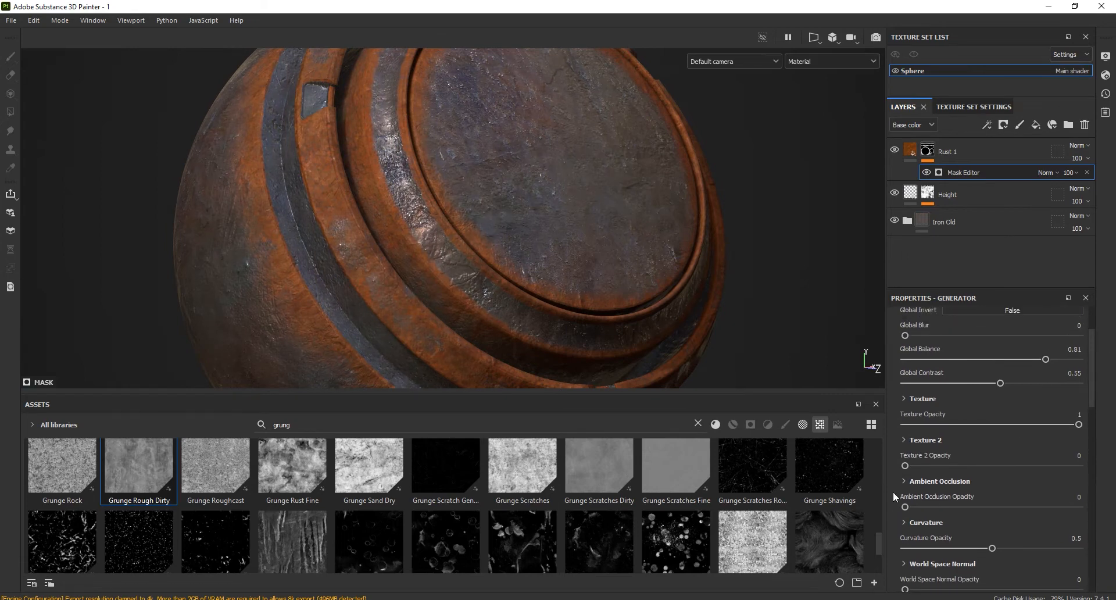
left_click_drag(905, 465, 1109, 452)
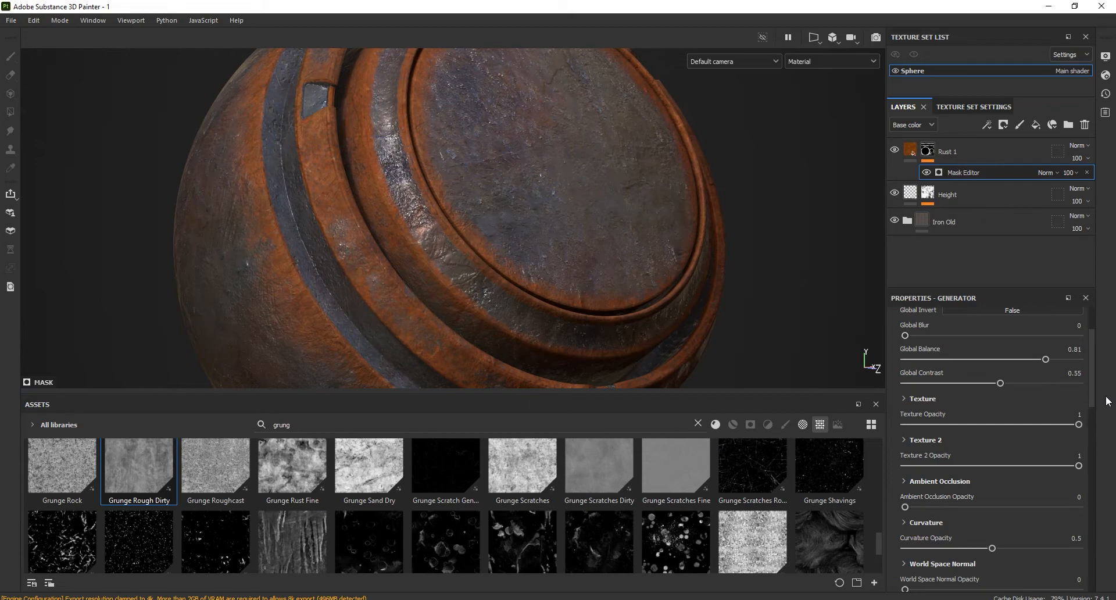
Step: Set the Mask Editor's Ambient Occlusion Opacity and Curvature Opacity to 1
left_click_drag(1094, 391, 1093, 415)
left_click_drag(905, 422, 1081, 422)
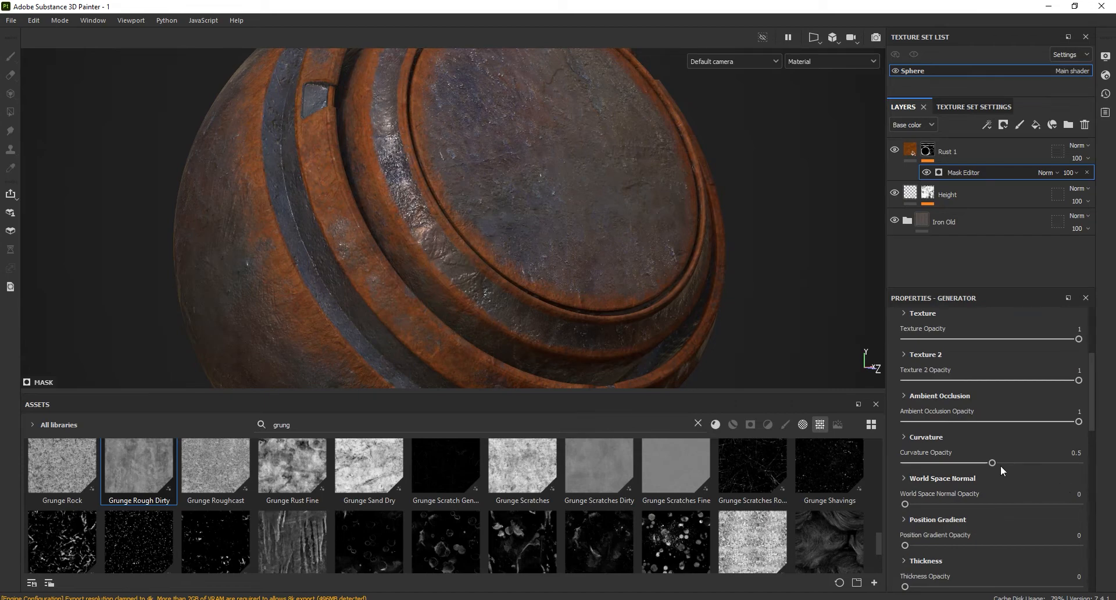
left_click_drag(1092, 465, 1091, 464)
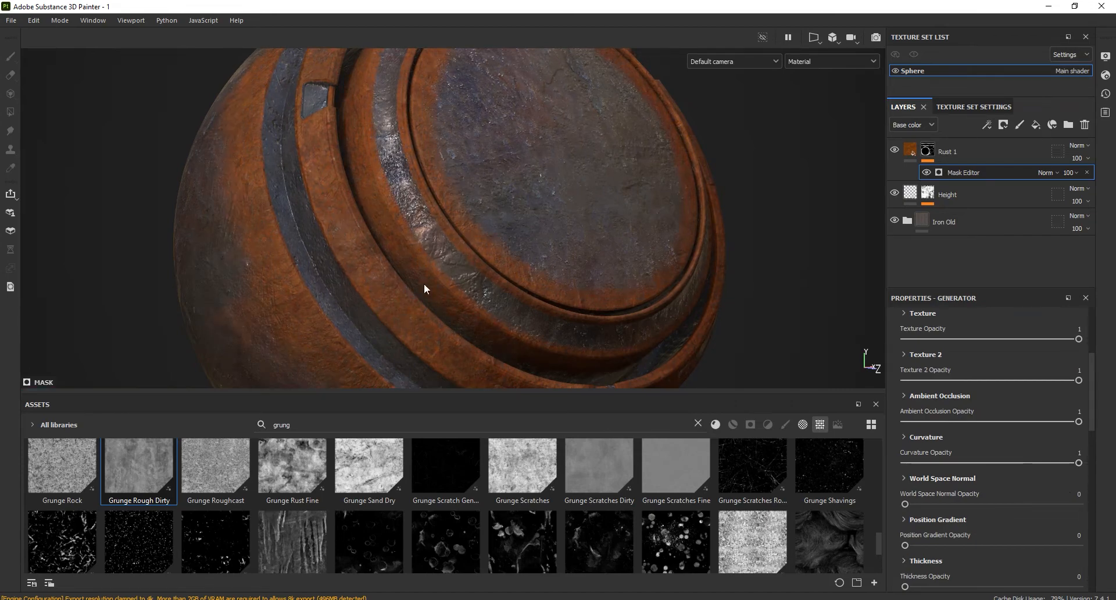
right_click_drag(428, 211, 428, 236, "alt")
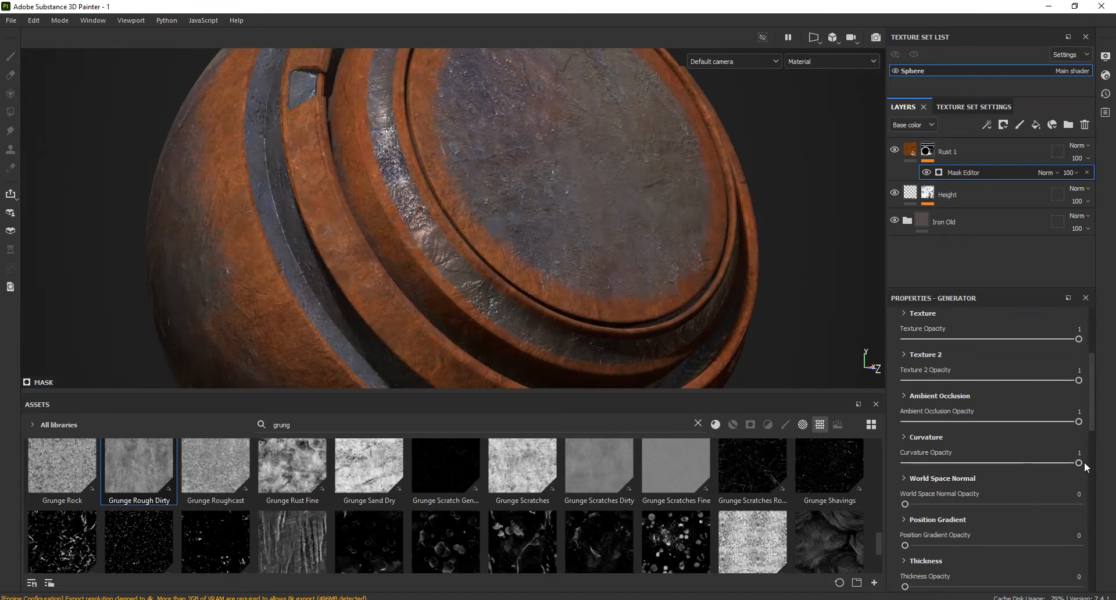
mouse_move(1083, 462)
left_mouse_down()
mouse_move(1026, 462)
mouse_move(1104, 465)
left_mouse_up()
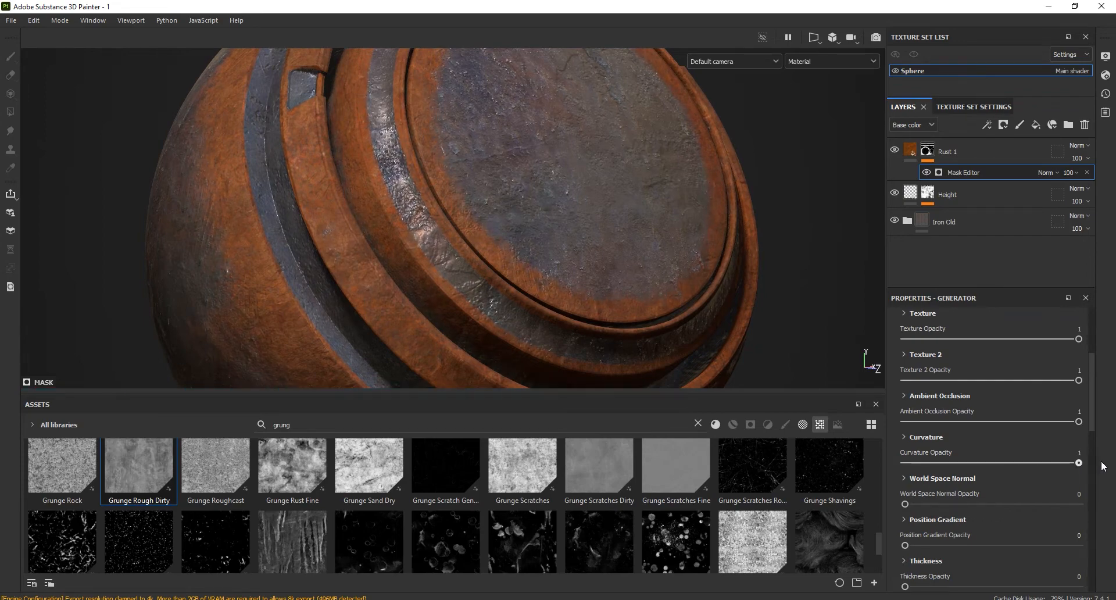
Step: Set the Mask Editor's World Space Normal Opacity to 0.54 and Position Gradient Opacity to 0.43
scroll(1093, 443, "down", 5)
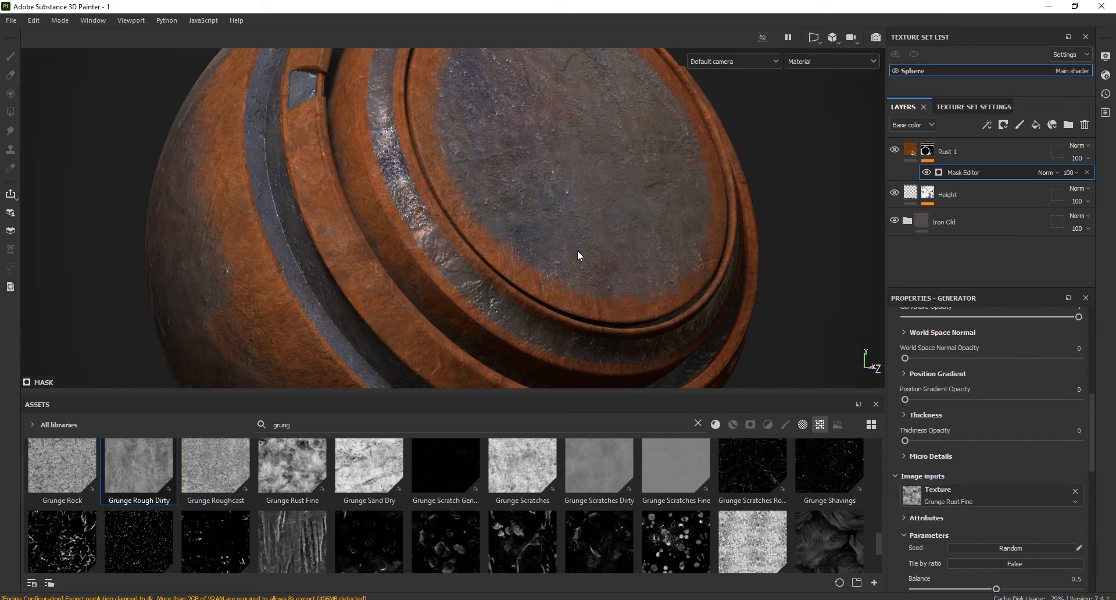
left_click_drag(905, 358, 998, 358)
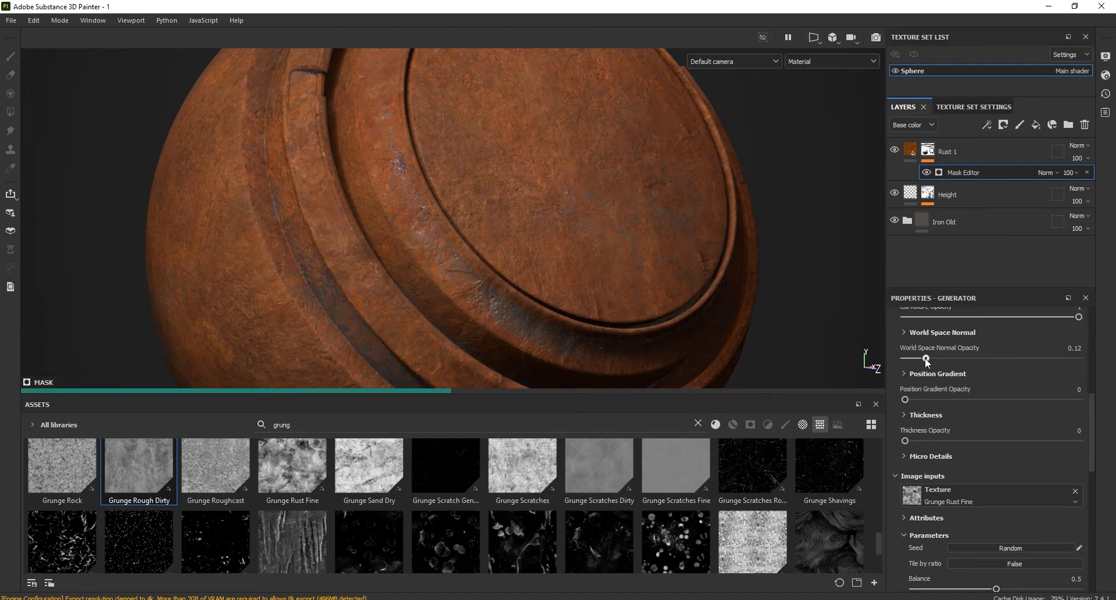
left_click_drag(998, 358, 998, 357)
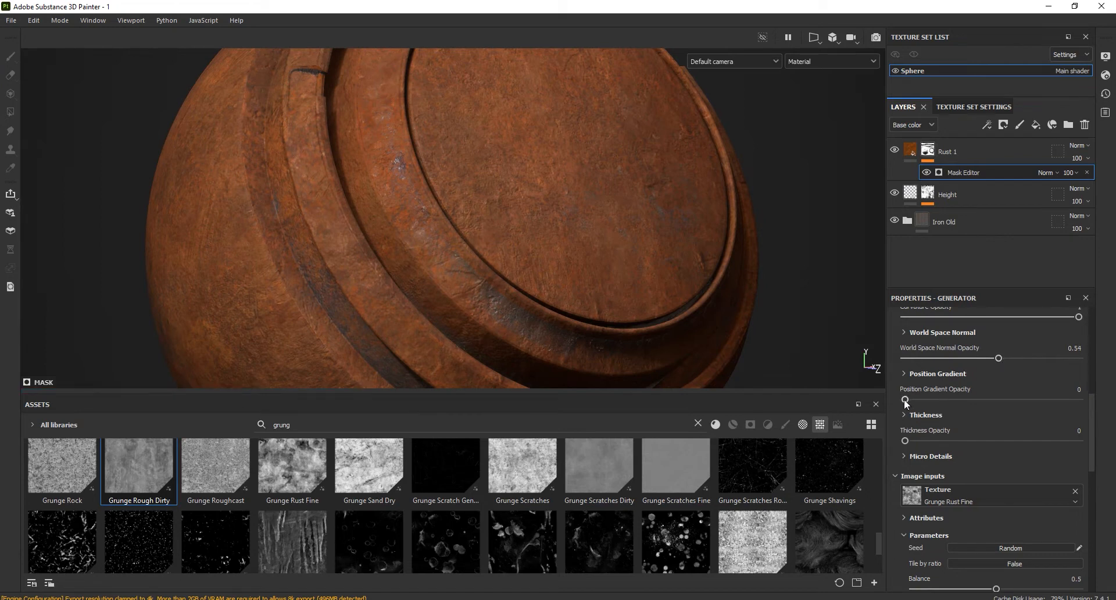
left_click_drag(909, 399, 978, 395)
left_click(926, 172)
Step: Set the blending mode of the Mask Editor's first texture to Multiply
left_click_drag(1094, 430, 1095, 343)
scroll(1093, 339, "down", 3)
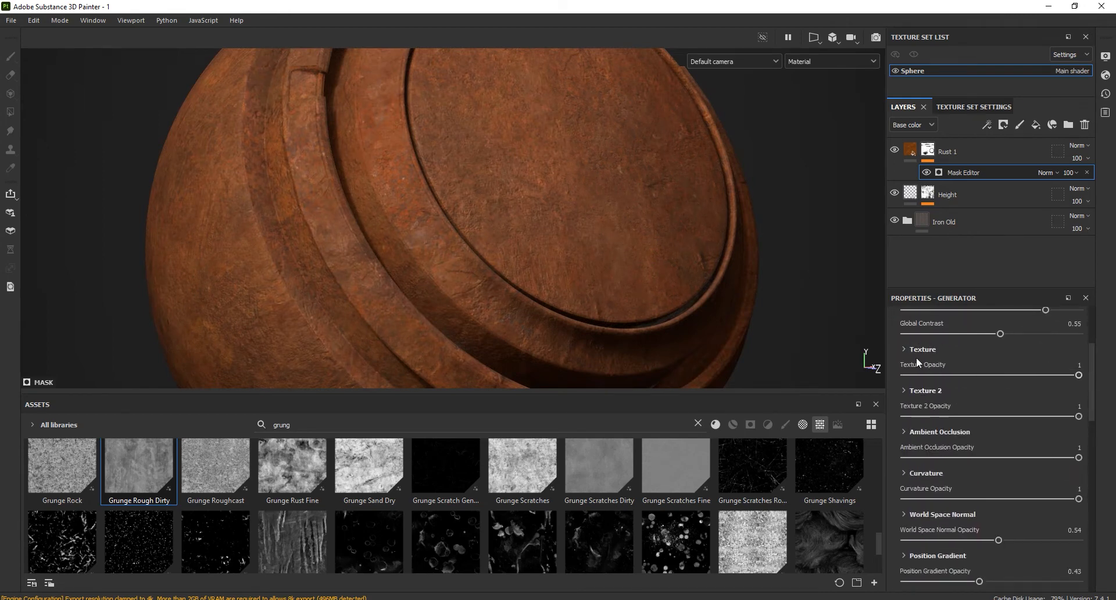
left_click(916, 348)
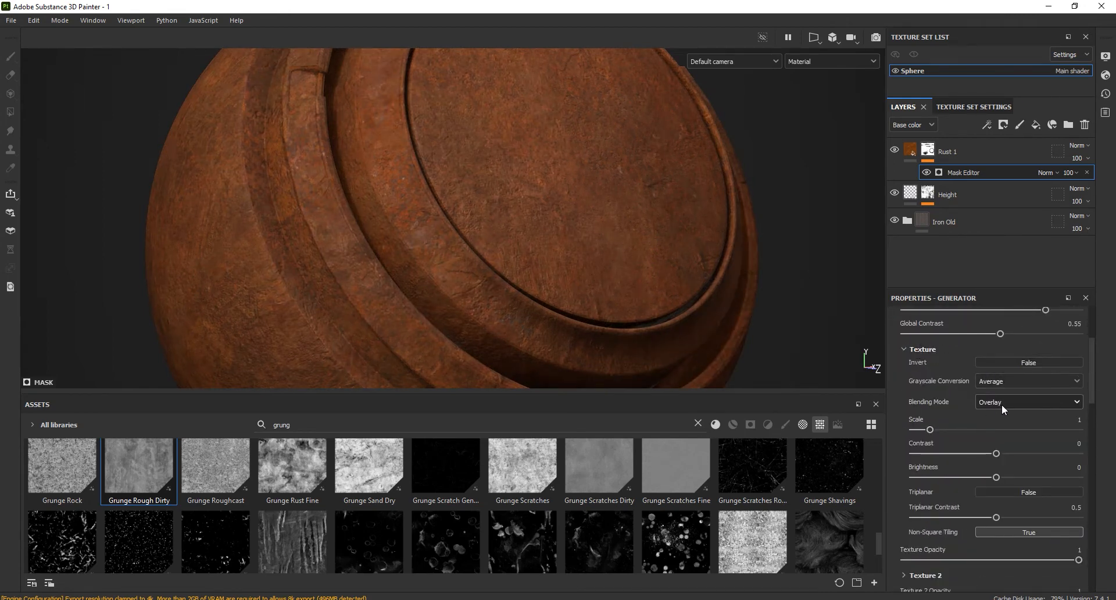
left_click(999, 402)
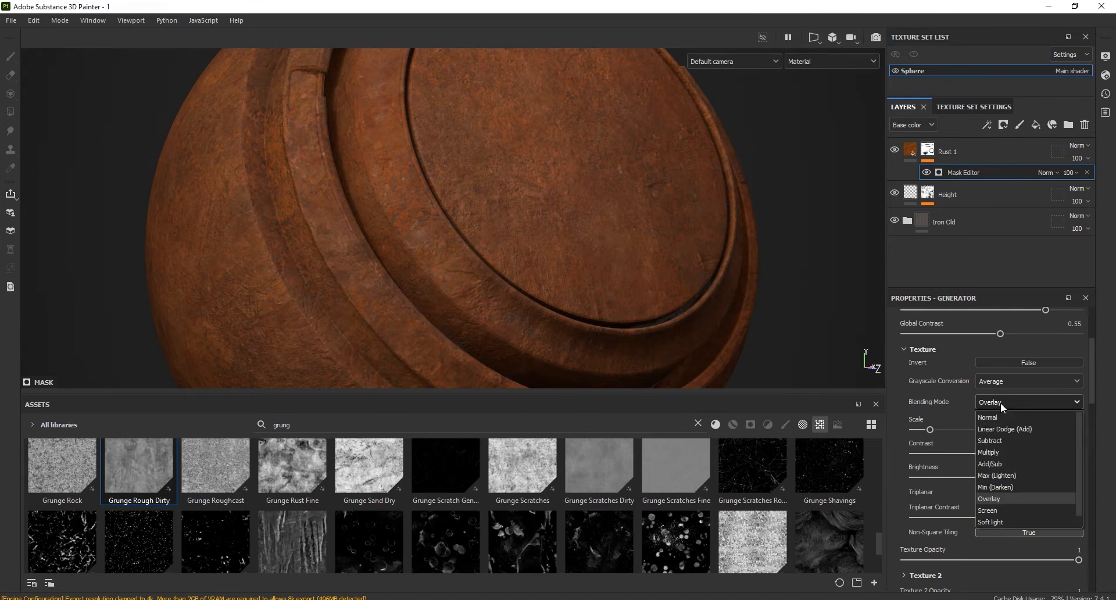
left_click(996, 452)
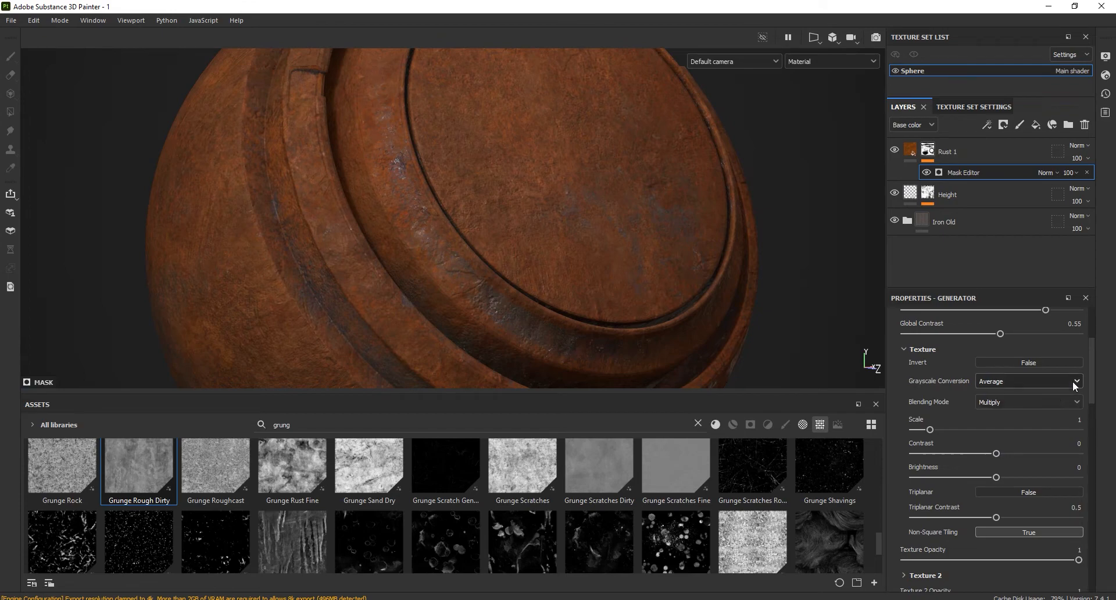
Step: Set the first texture's Contrast to -0.5 and turn on its Triplanar option
left_click_drag(1093, 368, 1093, 378)
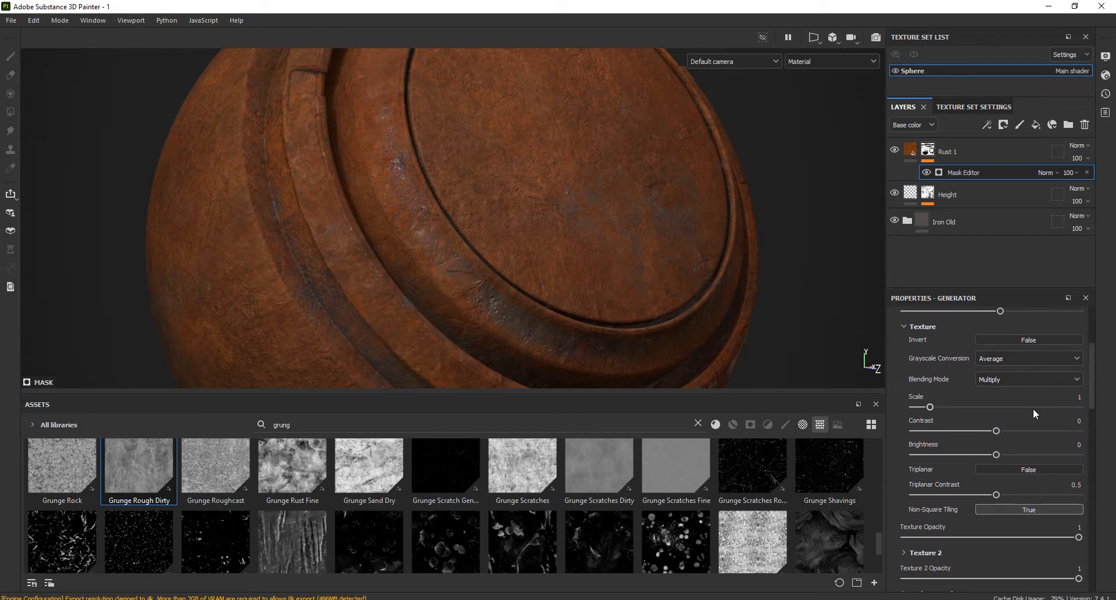
left_click_drag(1000, 430, 947, 431)
left_click(1027, 466)
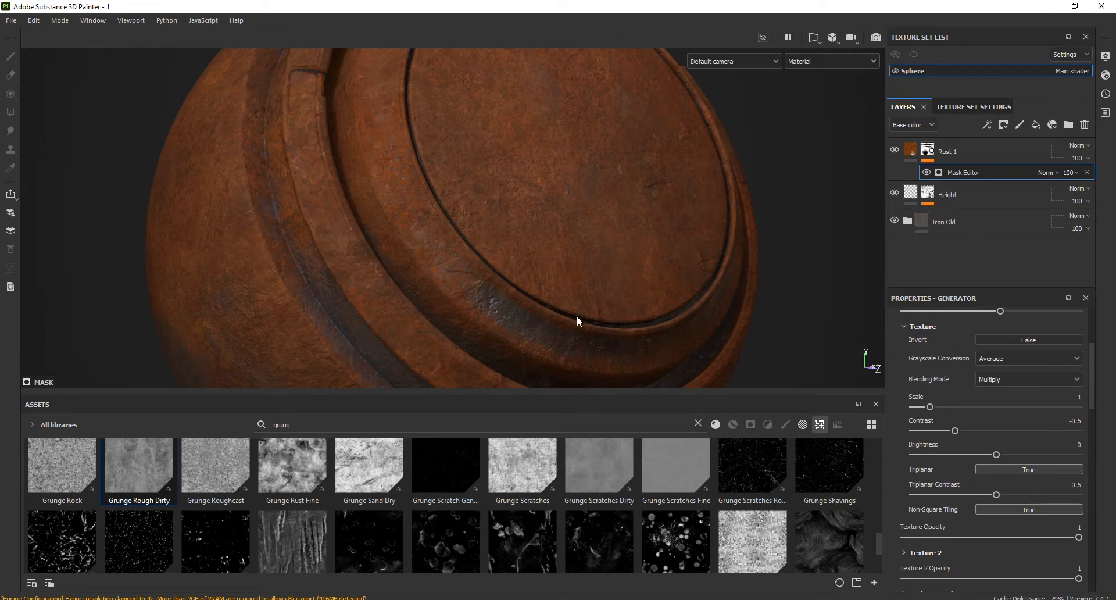
left_click(1029, 468)
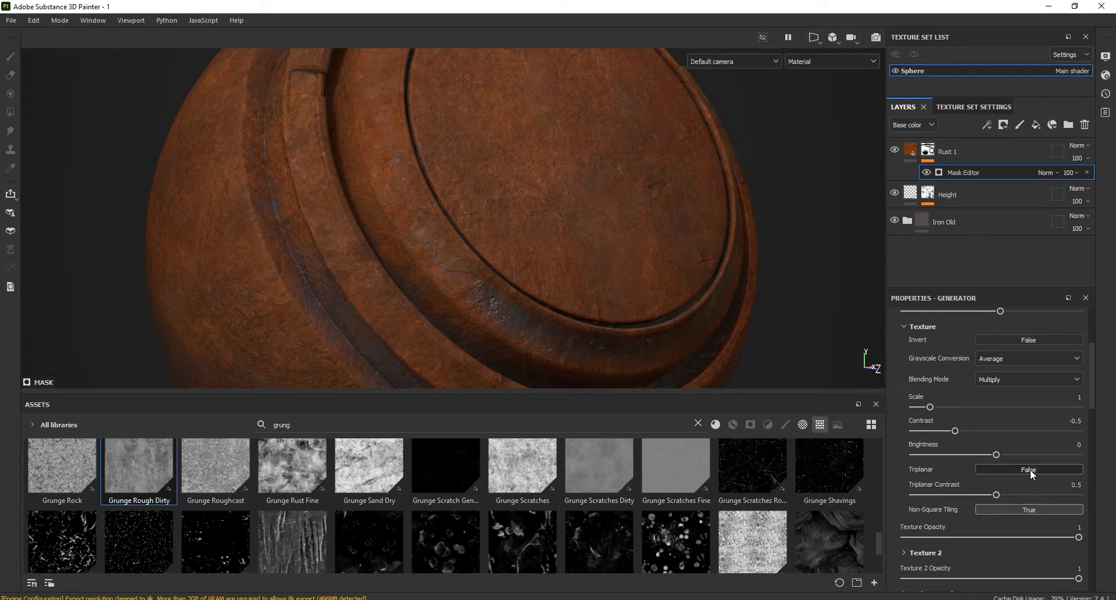
left_click(1030, 469)
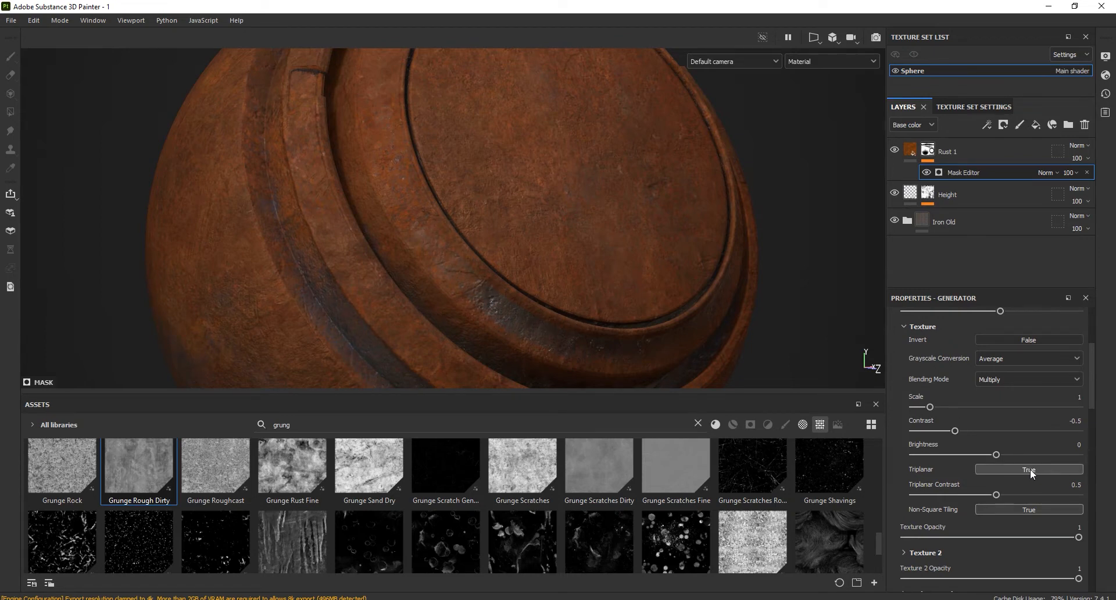
Step: Set the blending mode of the Mask Editor's Texture 2 to Add/Sub
left_click(921, 326)
left_click(935, 368)
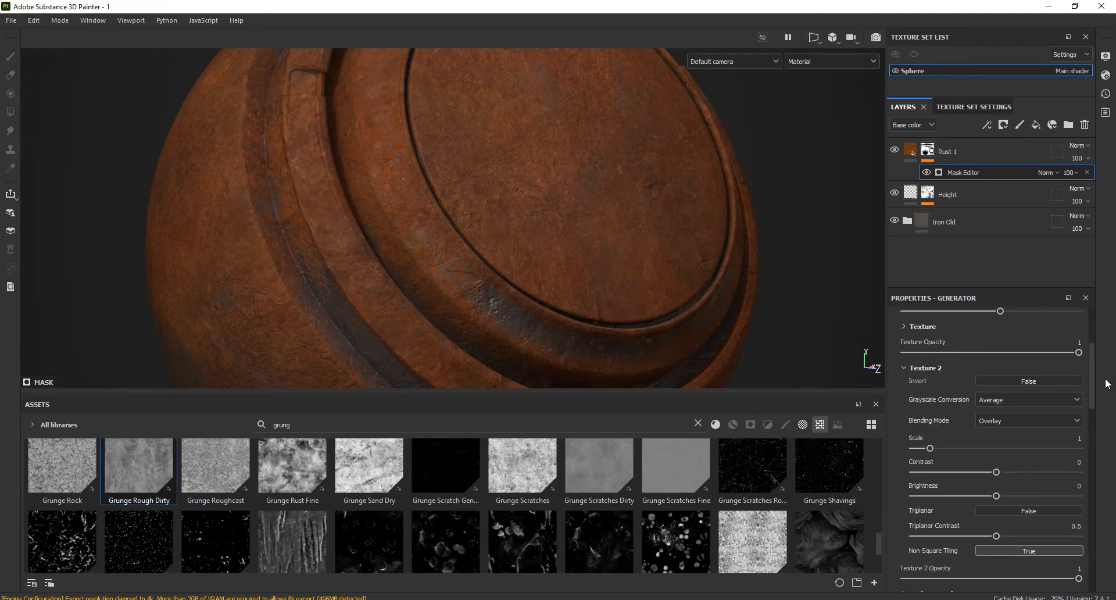
left_click_drag(1091, 371, 1093, 391)
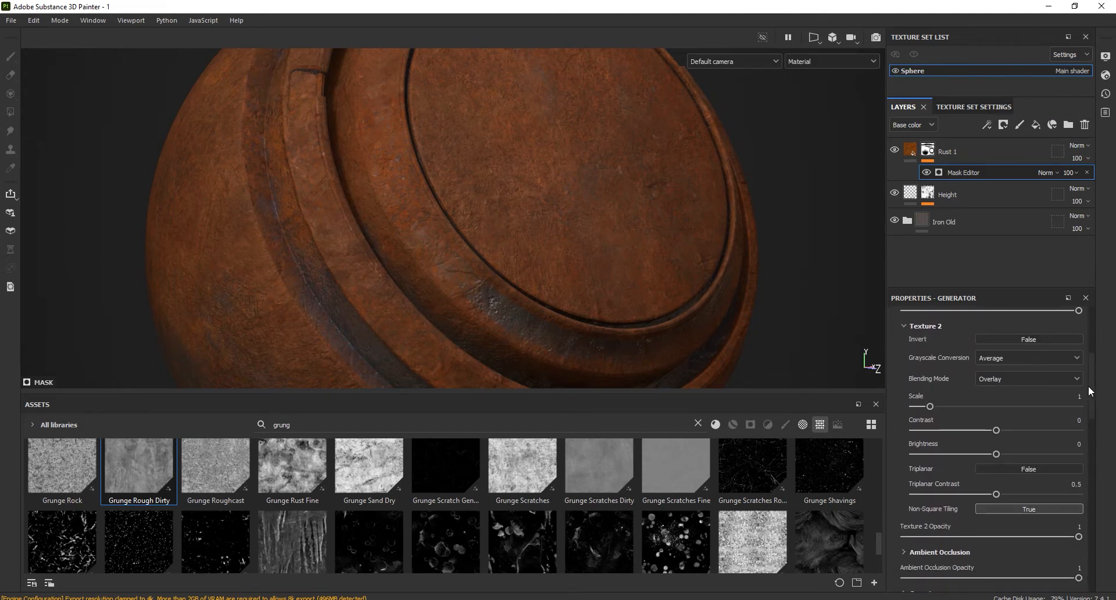
left_click(996, 378)
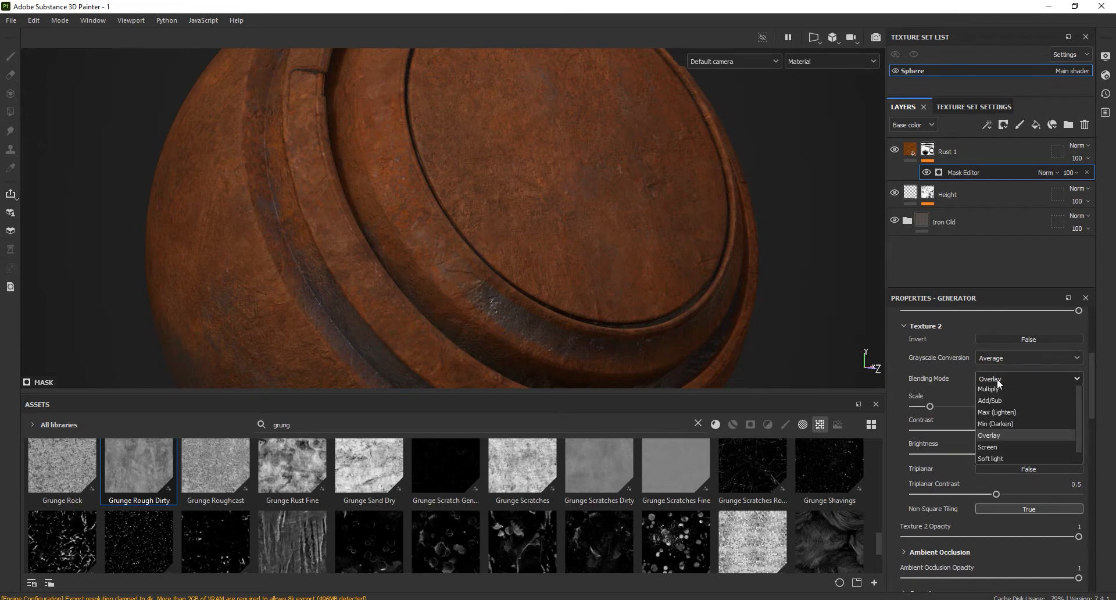
left_click(1002, 441)
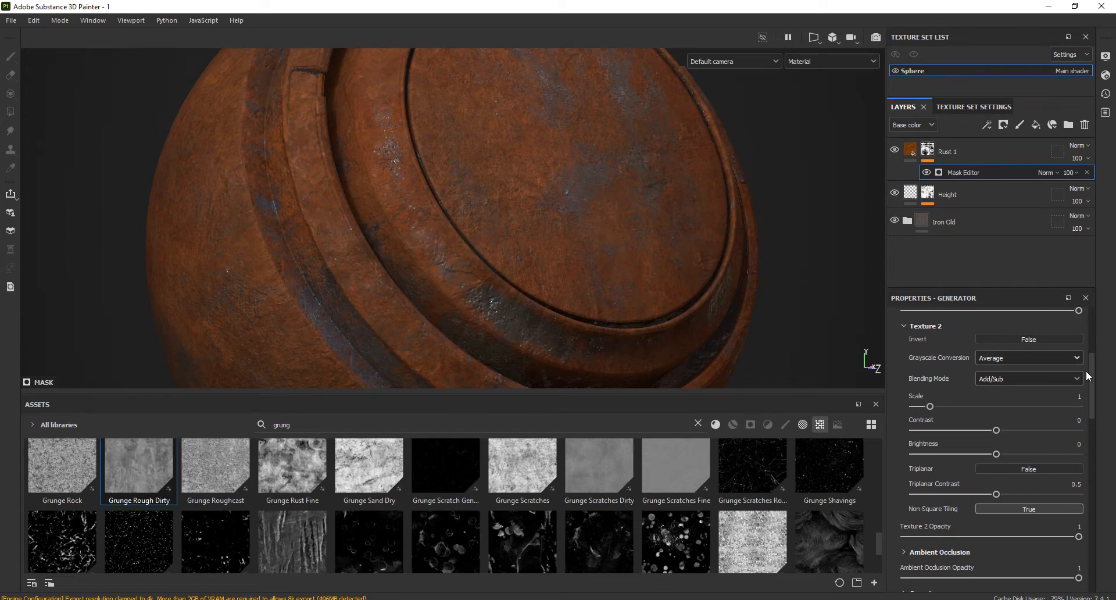
Step: Set the Contrast of the Mask Editor's Texture 2 to 0.5 and collapse its settings
scroll(1095, 391, "down", 2)
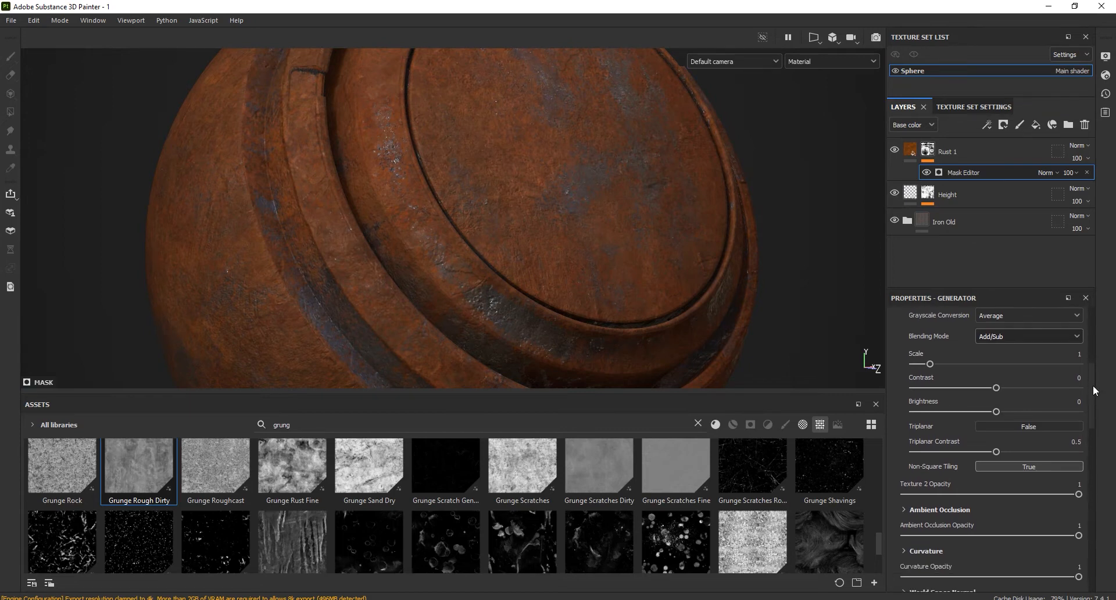
scroll(1095, 393, "down", 1)
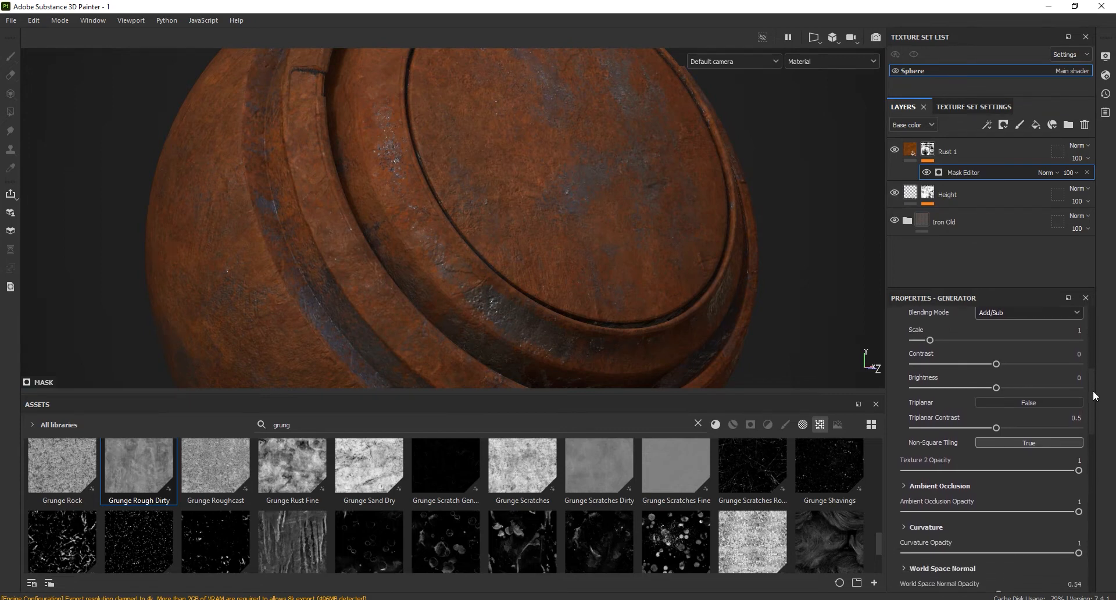
scroll(1095, 395, "down", 1)
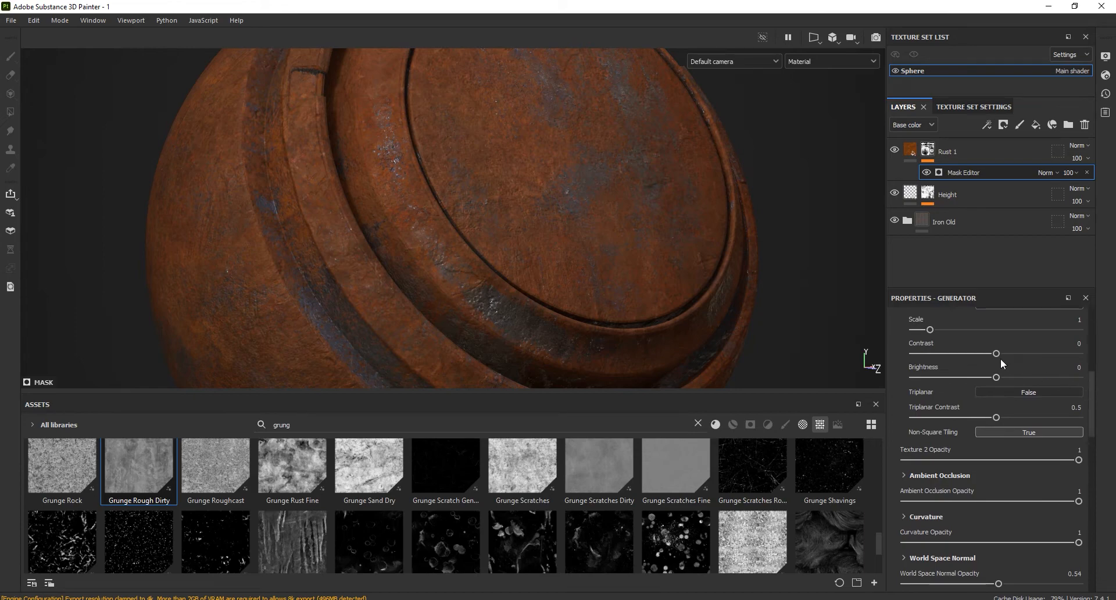
left_click_drag(996, 353, 999, 354)
left_click(1056, 353)
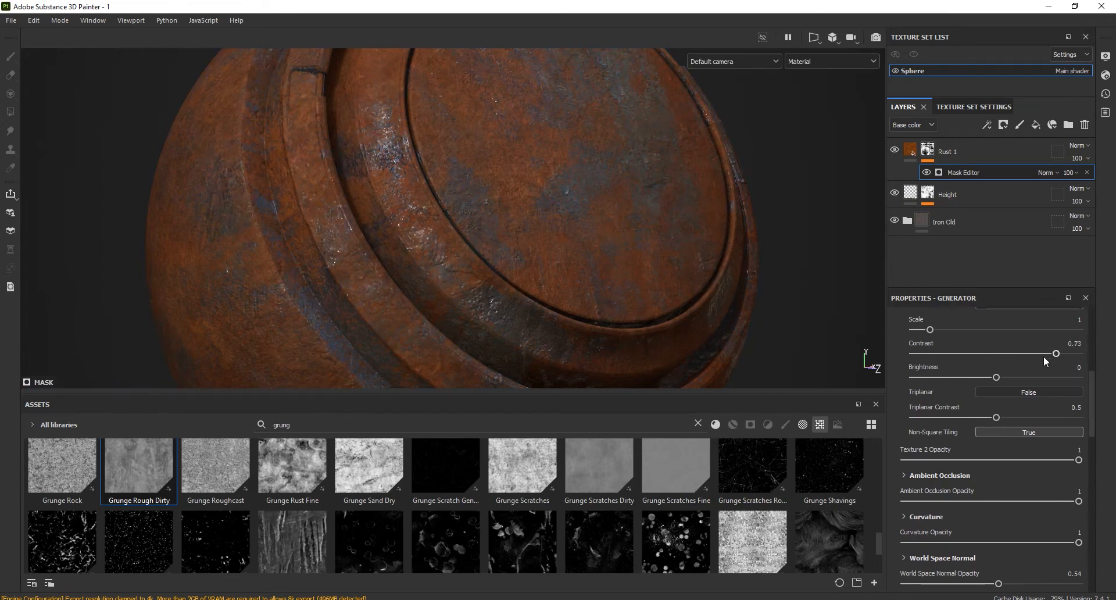
left_click_drag(1056, 353, 1037, 353)
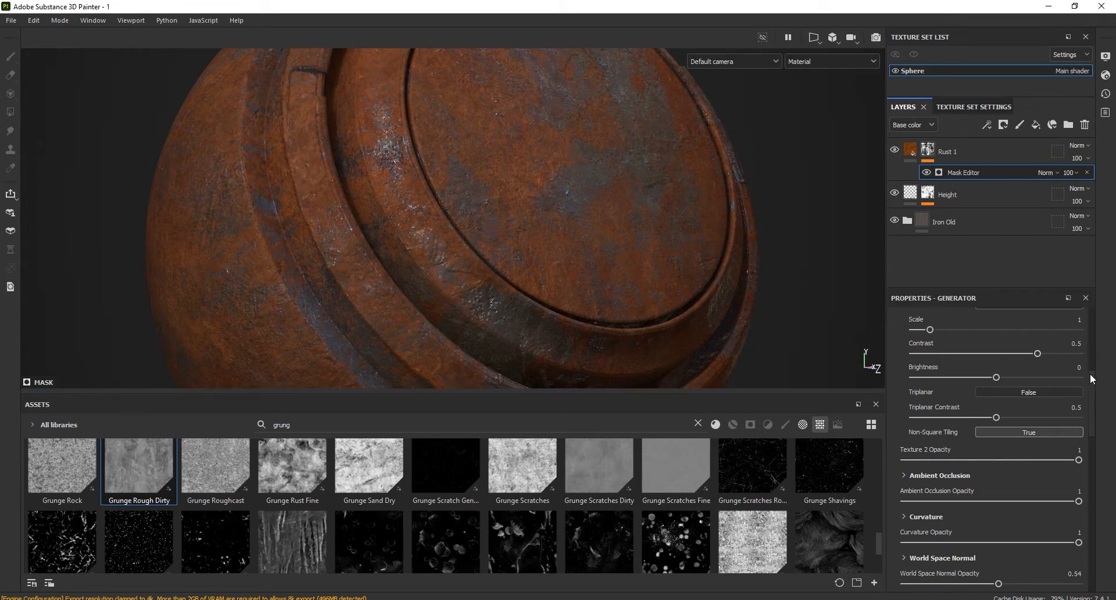
scroll(1094, 381, "up", 2)
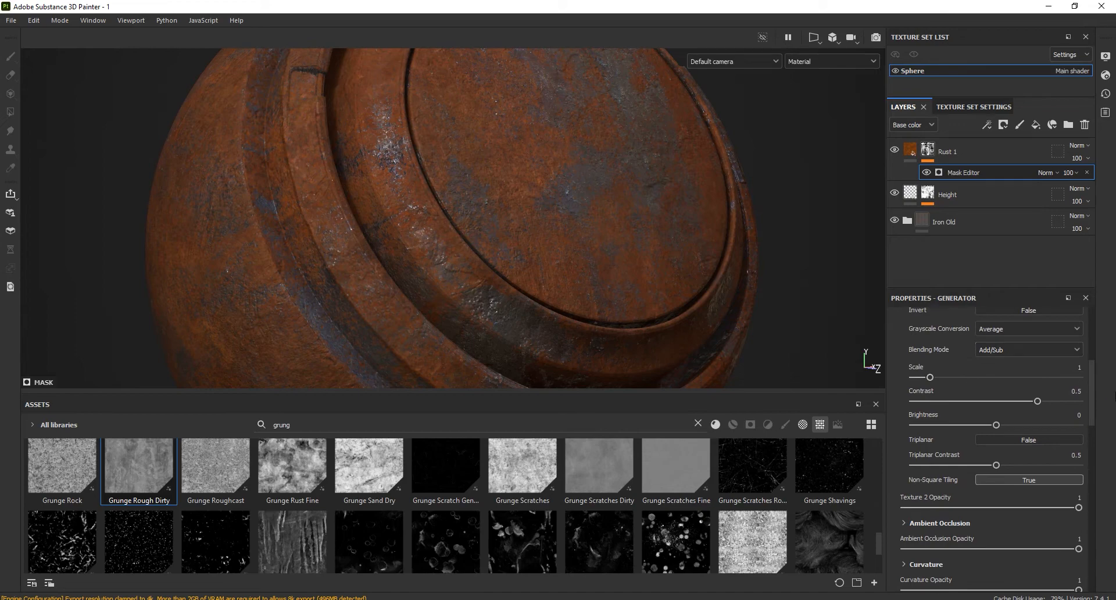
scroll(1095, 392, "up", 2)
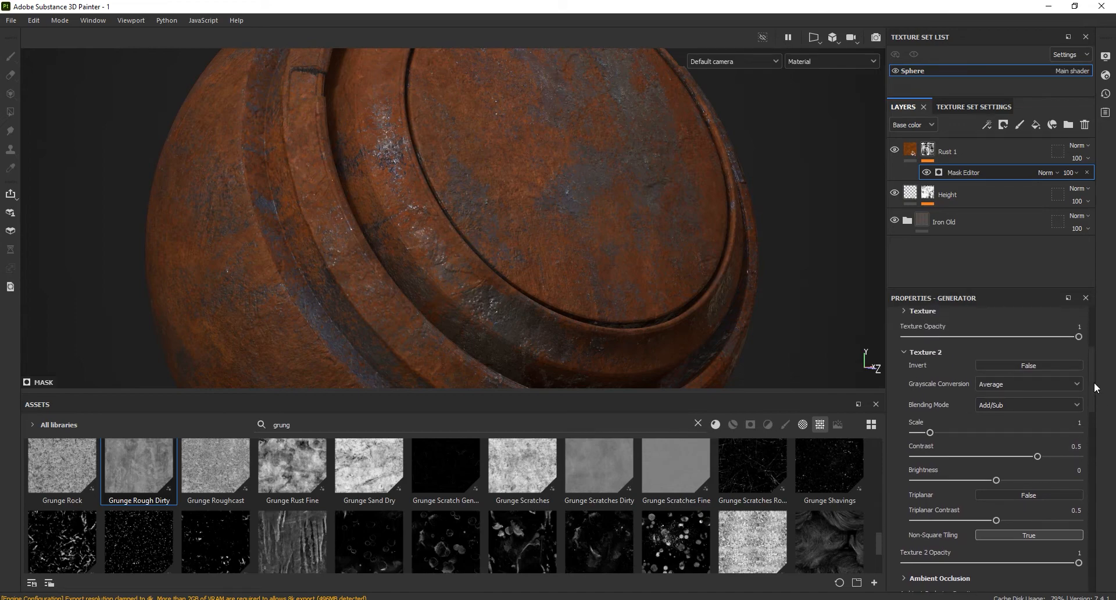
left_click(925, 352)
Step: Slightly raise the Balance of the Grunge Rust Fine texture in the Rust 1 mask generator
scroll(1094, 396, "down", 1)
scroll(1098, 450, "down", 10)
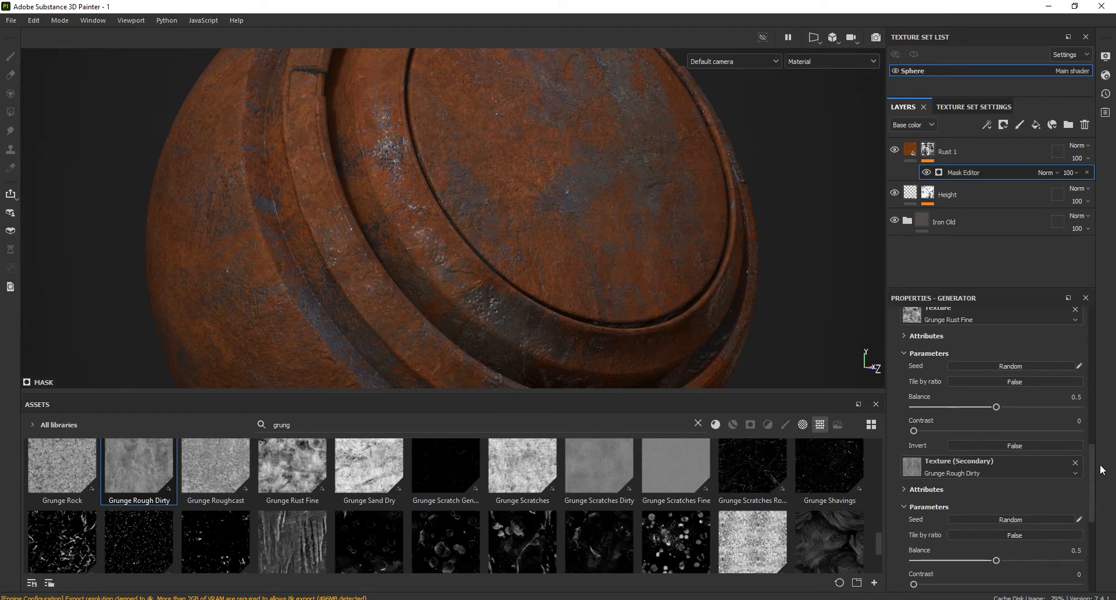
left_click_drag(996, 406, 1006, 409)
left_click_drag(1007, 410, 1010, 409)
Step: Set the Balance of the secondary Grunge Rough Dirty texture to 0.48 and inspect the rust on the sphere up close
scroll(1095, 480, "down", 3)
scroll(1095, 480, "down", 2)
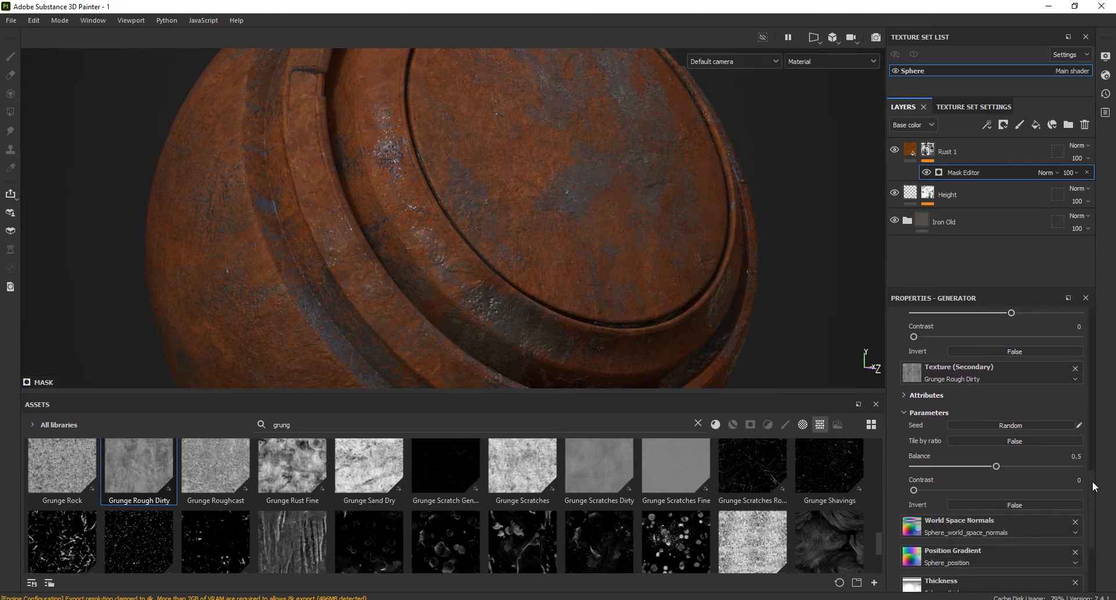
left_click(989, 466)
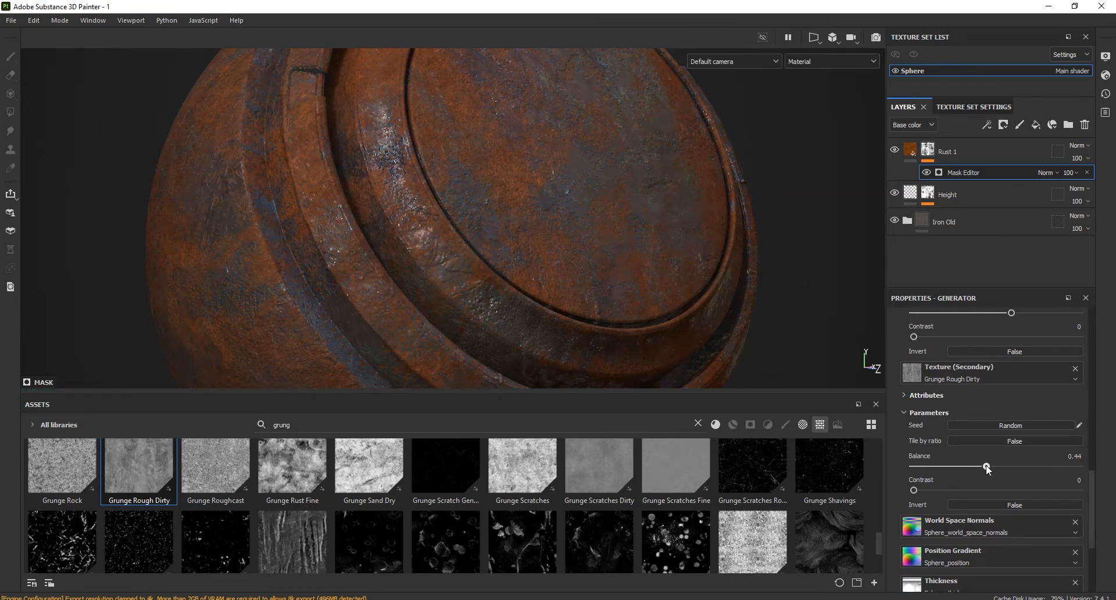
left_click_drag(990, 465, 993, 465)
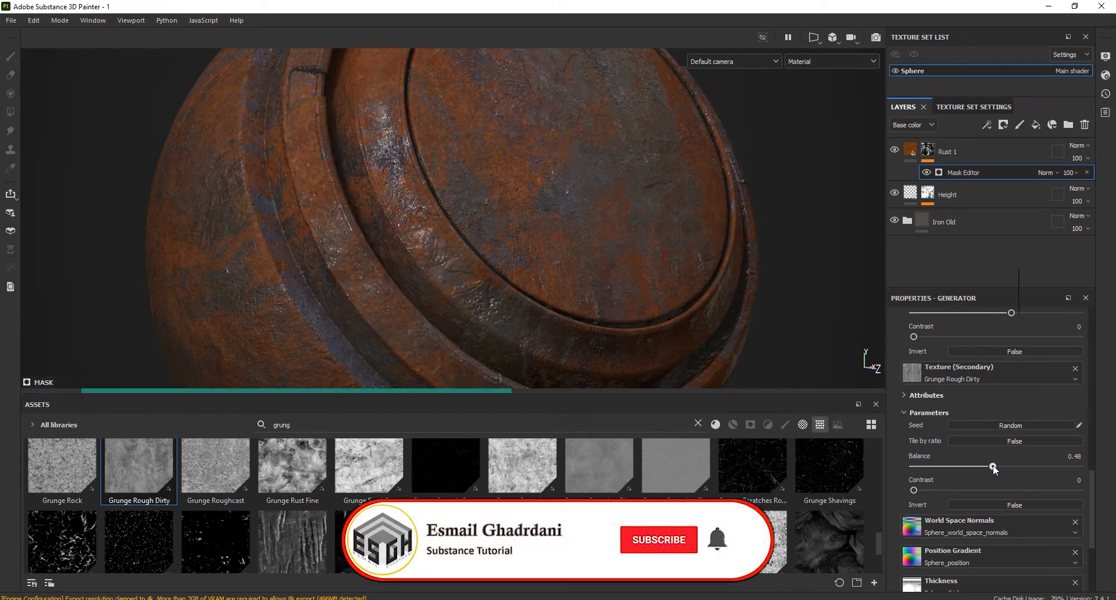
left_click_drag(402, 249, 549, 211, "alt")
scroll(549, 211, "up", 4)
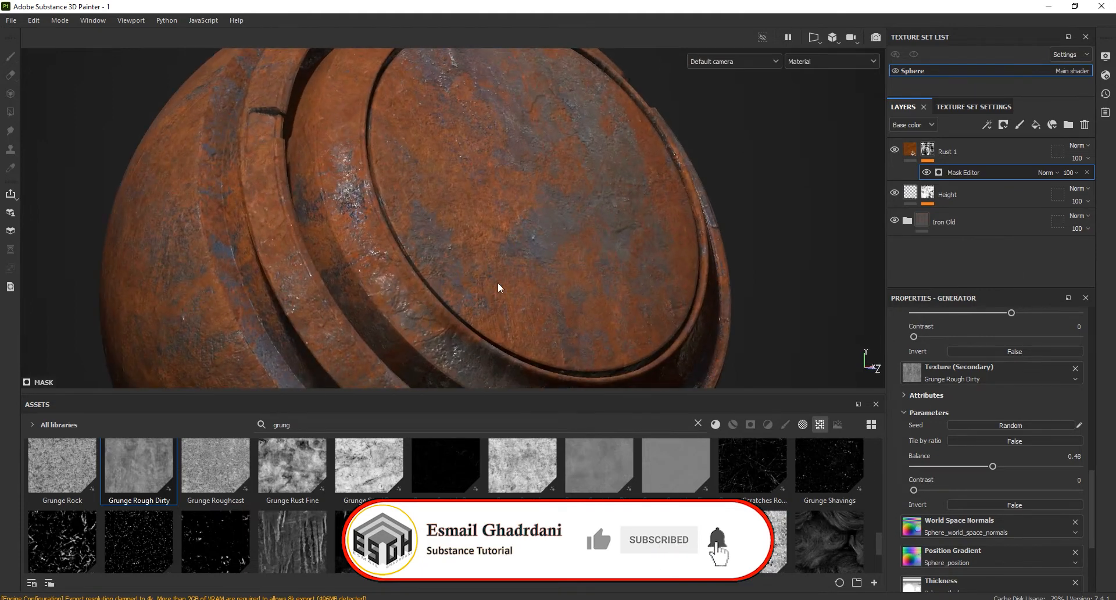
scroll(504, 225, "up", 1)
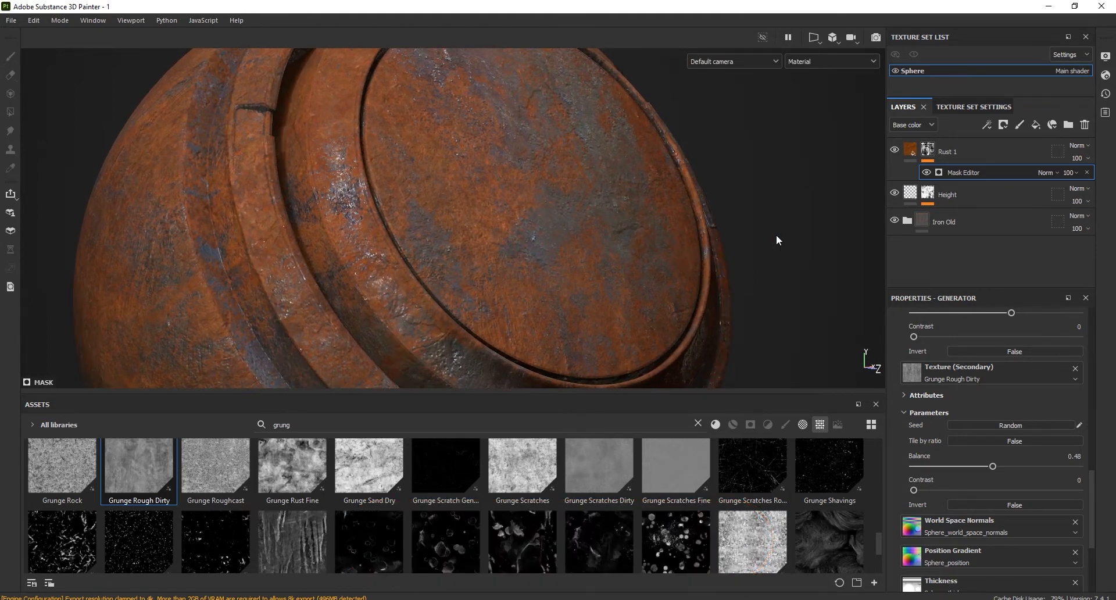
Step: Duplicate the Rust 1 layer together with its mask and rename the copy Rust 2
left_click_drag(1094, 497, 1096, 321)
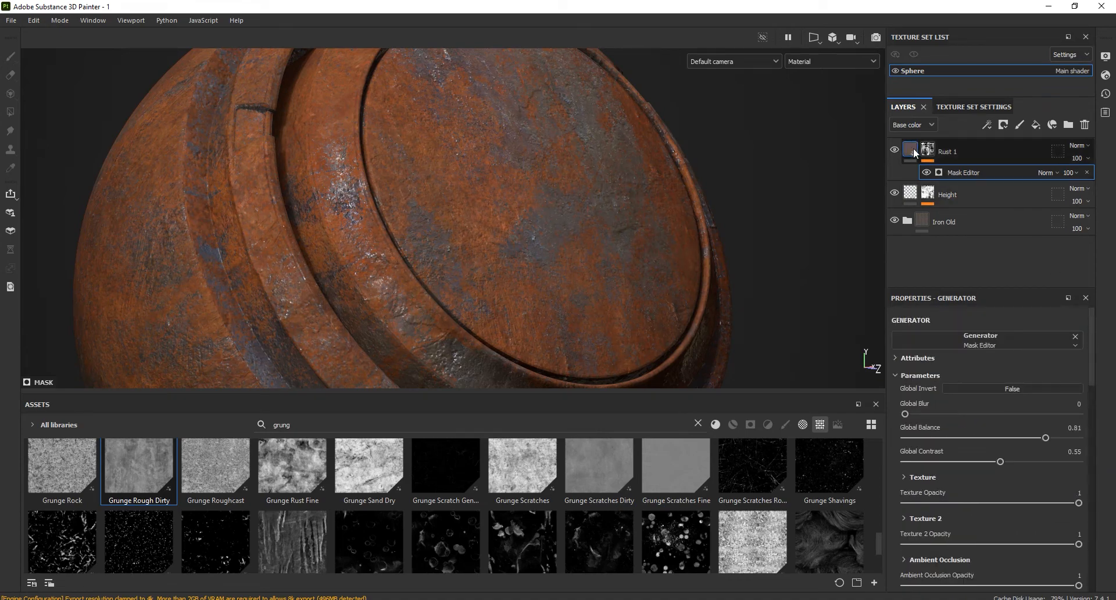
left_click(910, 149)
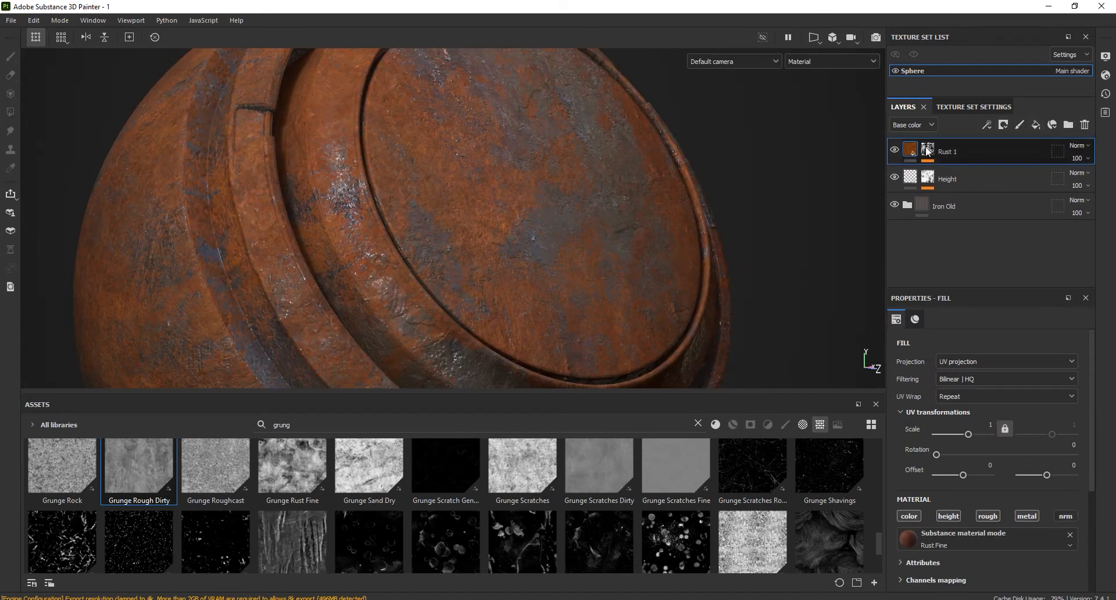
key("ctrl+d")
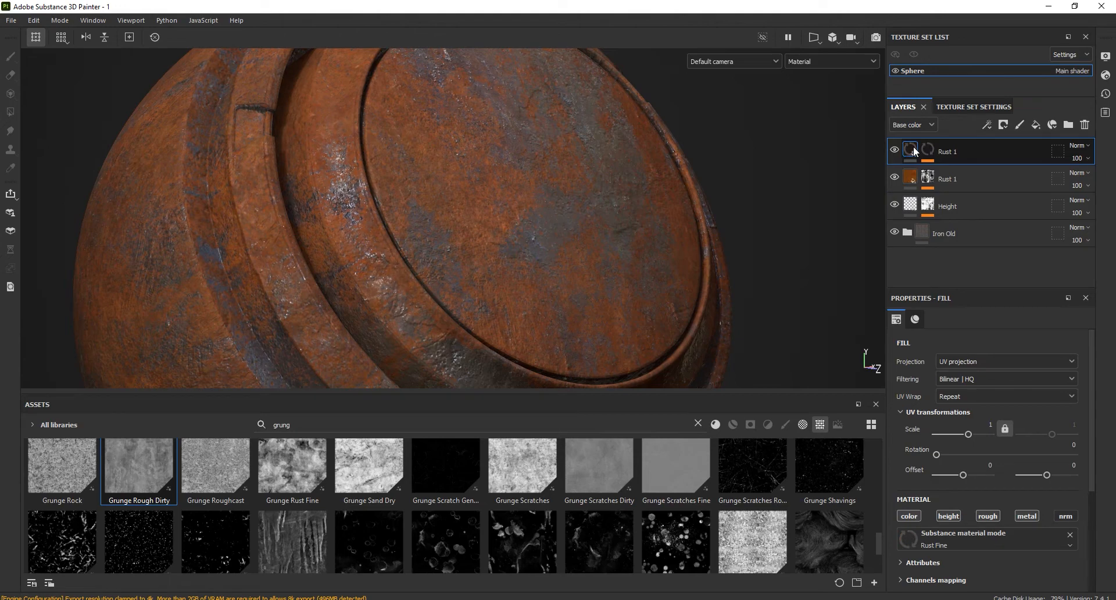
double_click(953, 153)
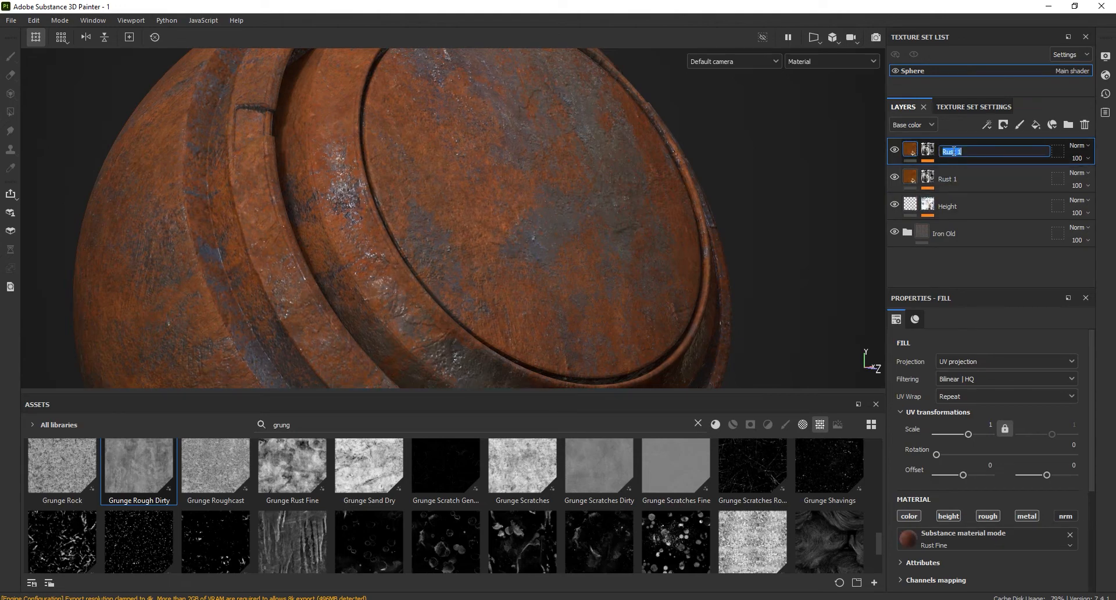
type("Rust 2")
key("Return")
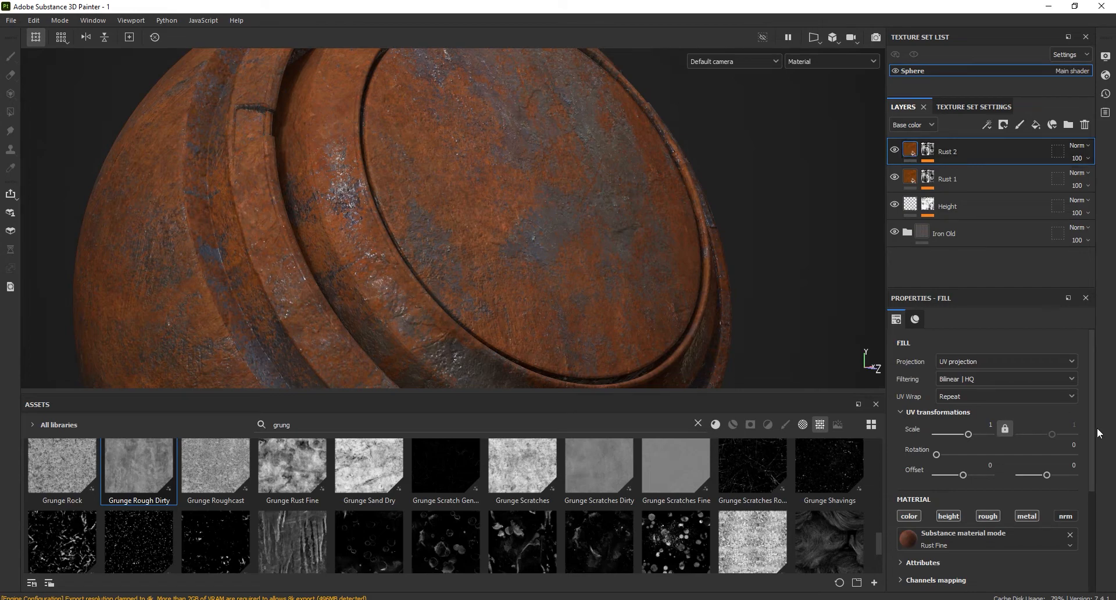
Step: Change the Rust Color of the Rust 2 layer to the dark reddish brown 4A2211
left_click_drag(1094, 365, 1091, 479)
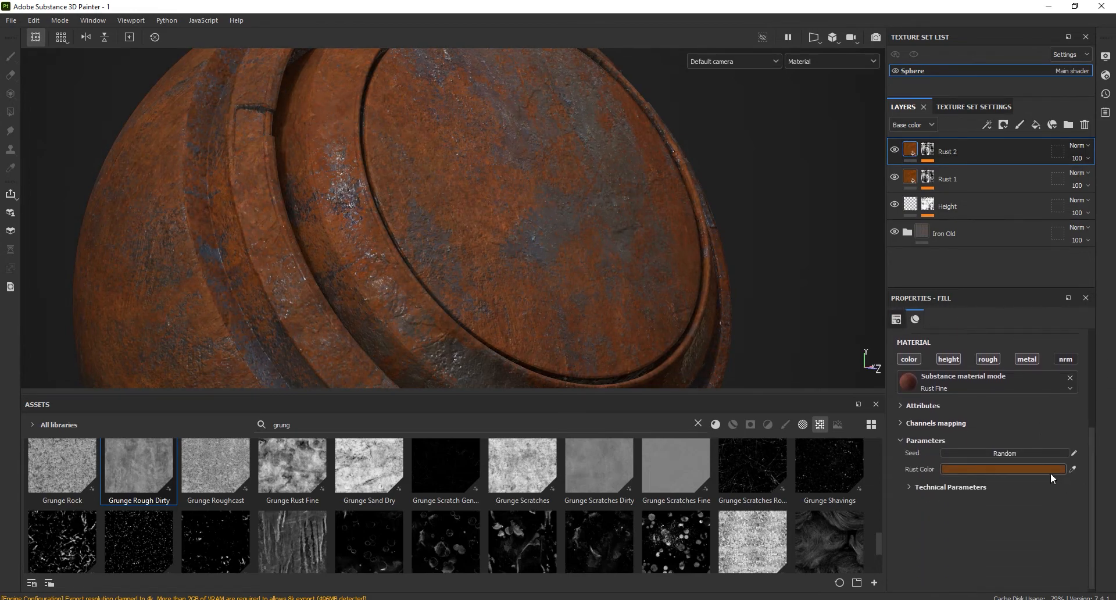
left_click(1050, 469)
left_click_drag(943, 308, 736, 241)
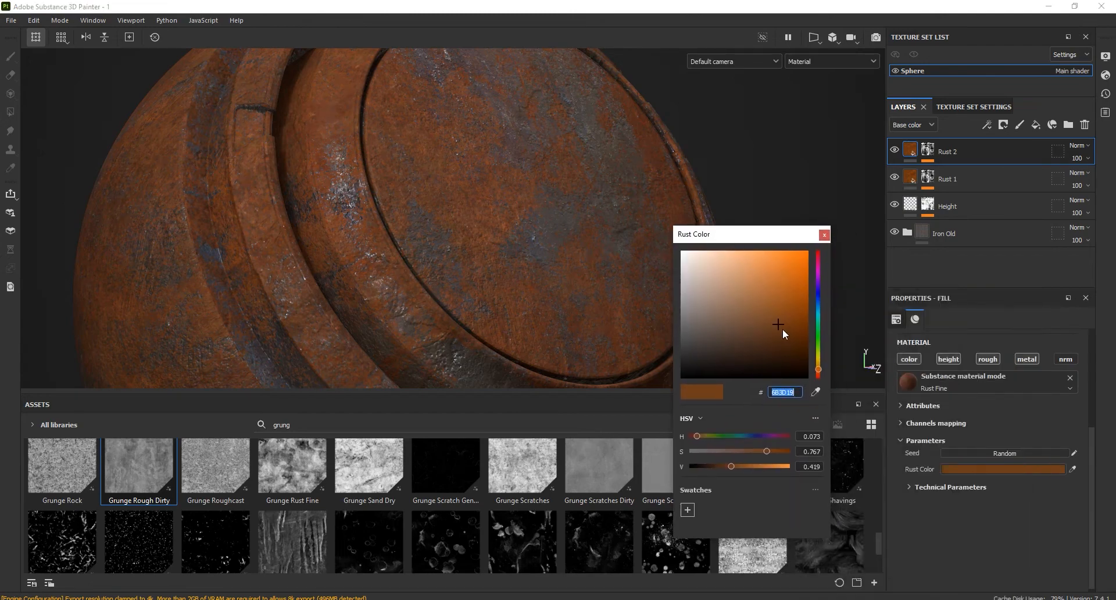
left_click(819, 372)
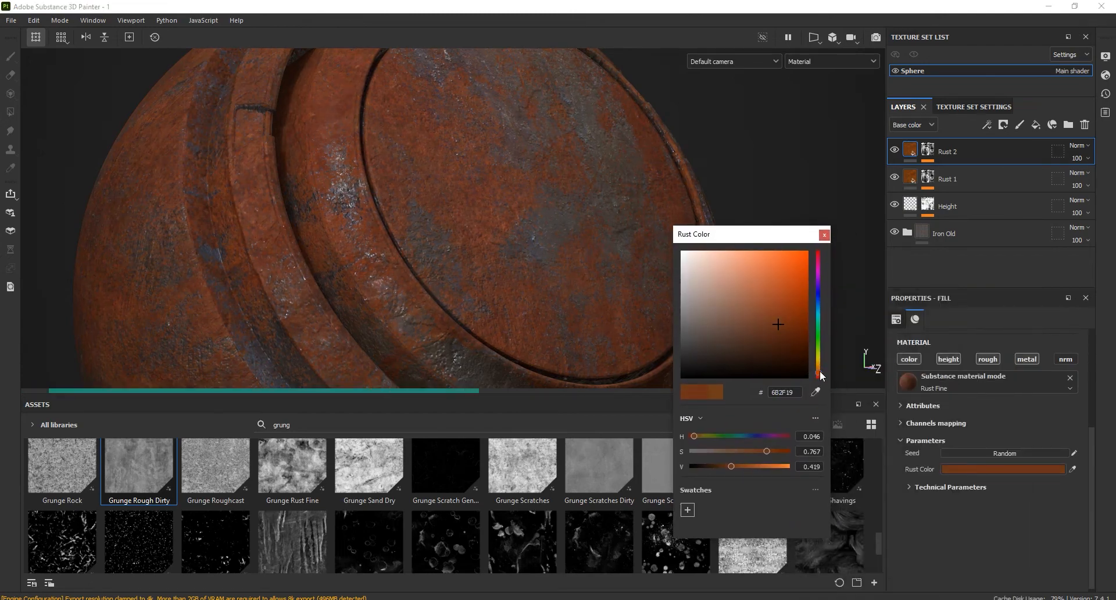
left_click(819, 372)
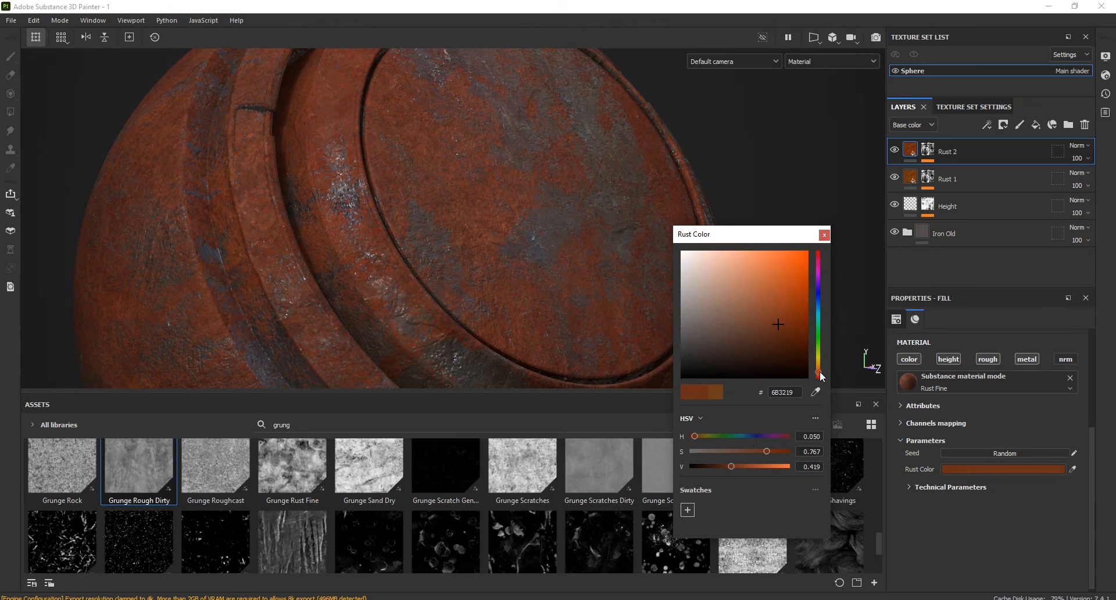
left_click_drag(774, 452, 766, 451)
left_click_drag(731, 466, 719, 464)
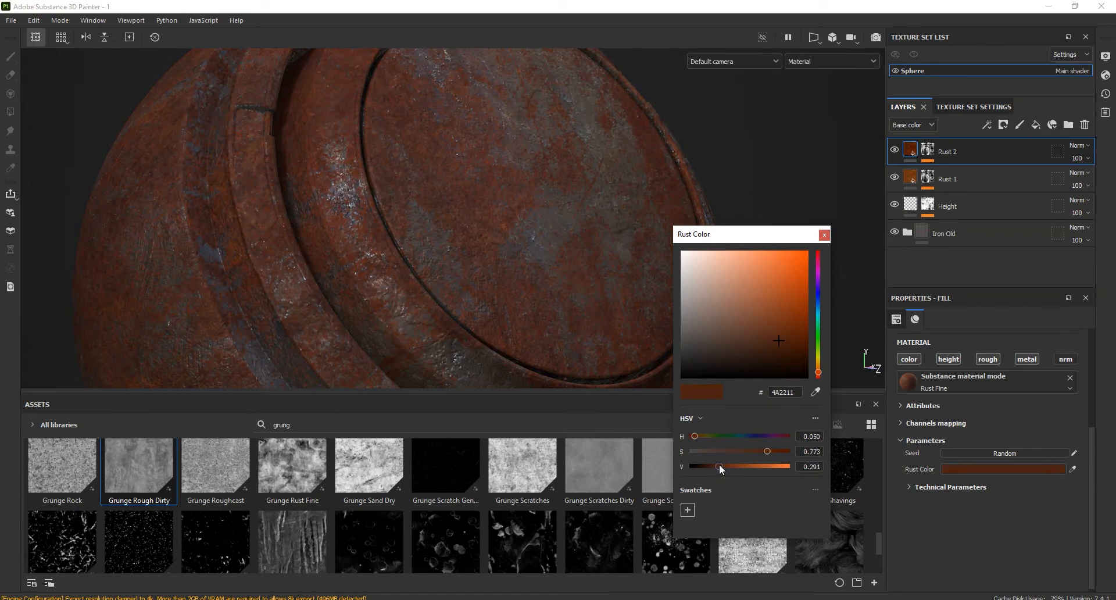
left_click(824, 234)
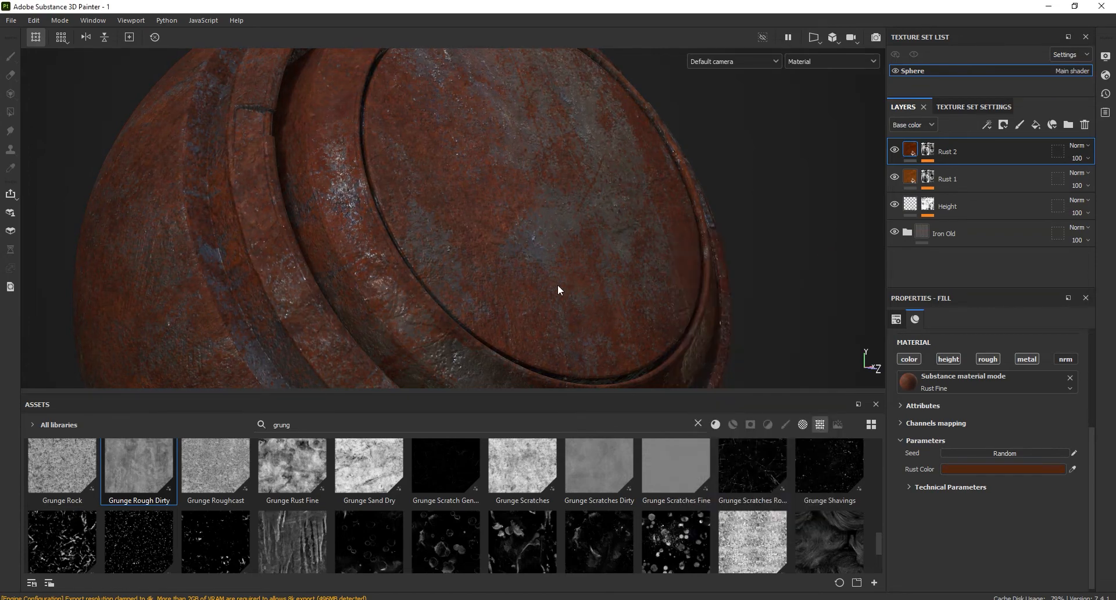
left_click_drag(560, 264, 561, 278, "alt")
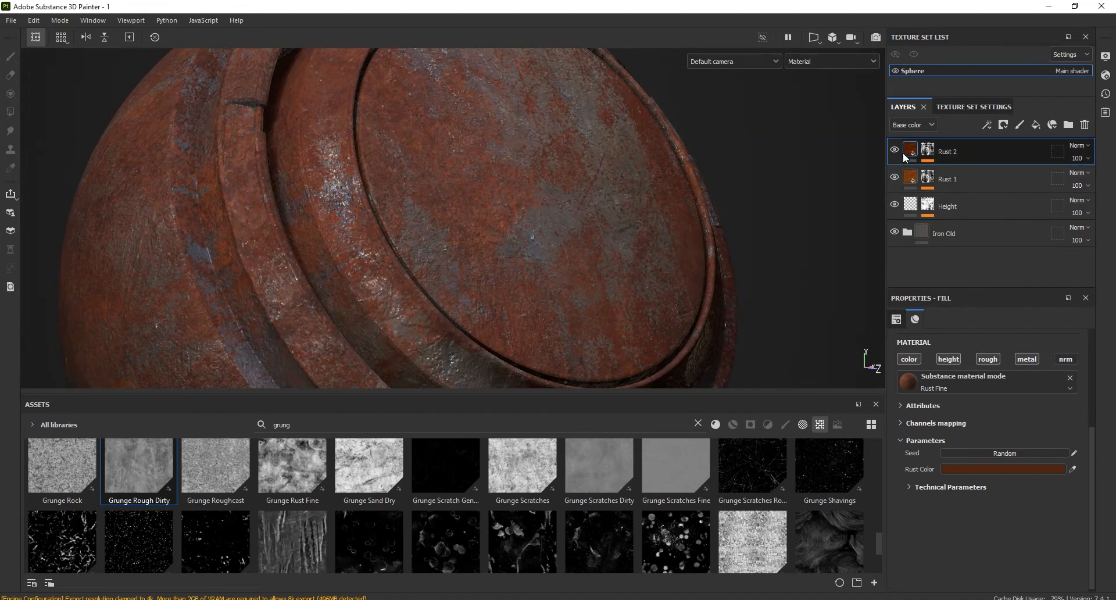
Step: In the Rust 2 layer's Mask Editor, set Global Balance to 0.49 and Global Contrast to 0.45
left_click(928, 150)
left_click(894, 151)
left_click(894, 150)
left_click(978, 172)
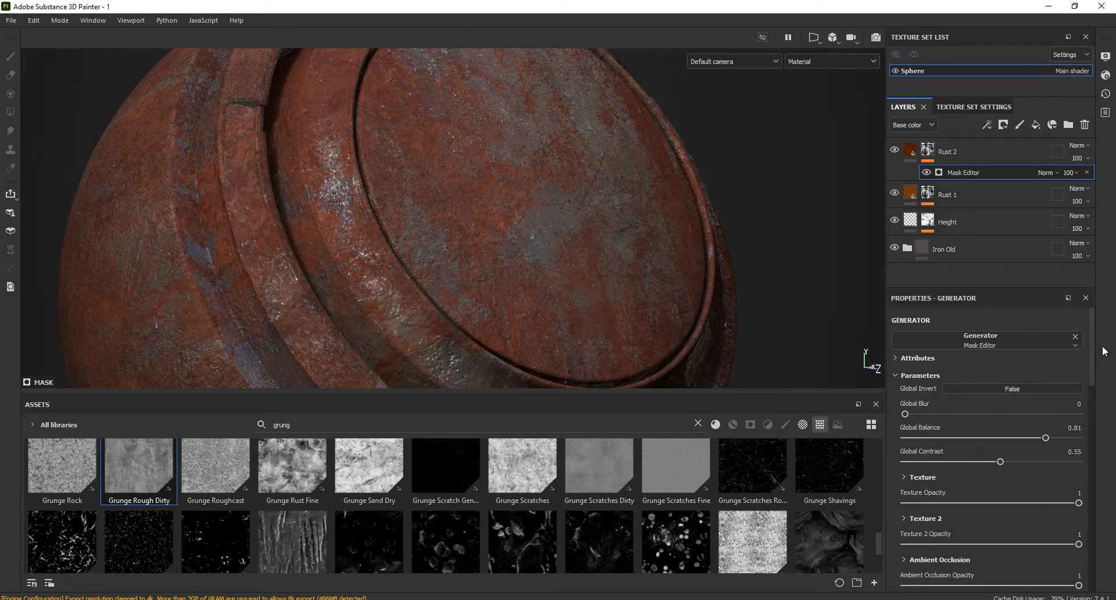
left_click_drag(1028, 287, 1031, 233)
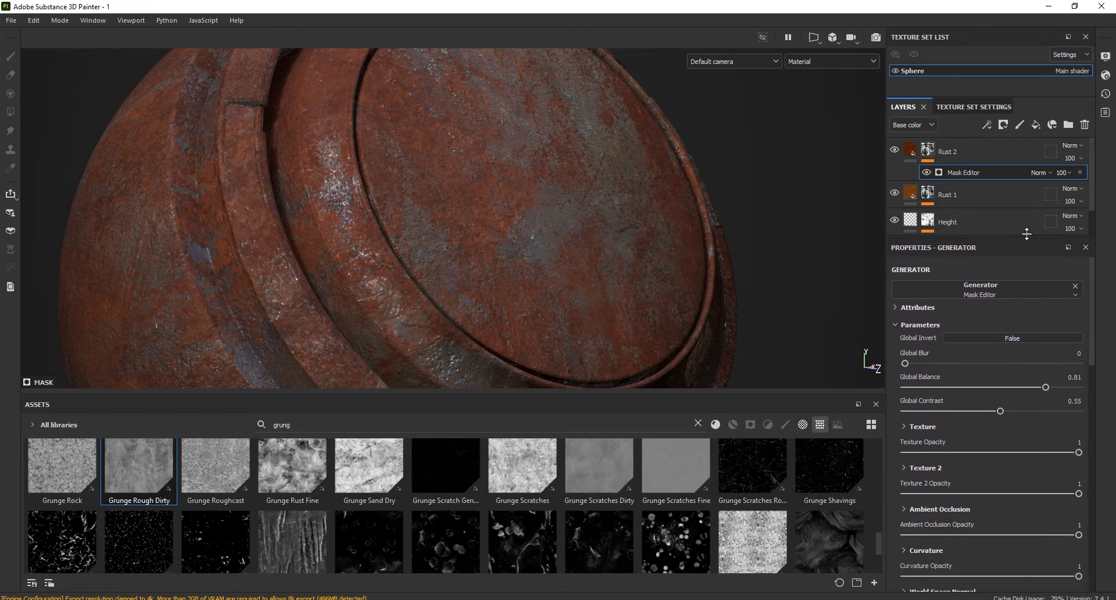
scroll(1091, 299, "down", 3)
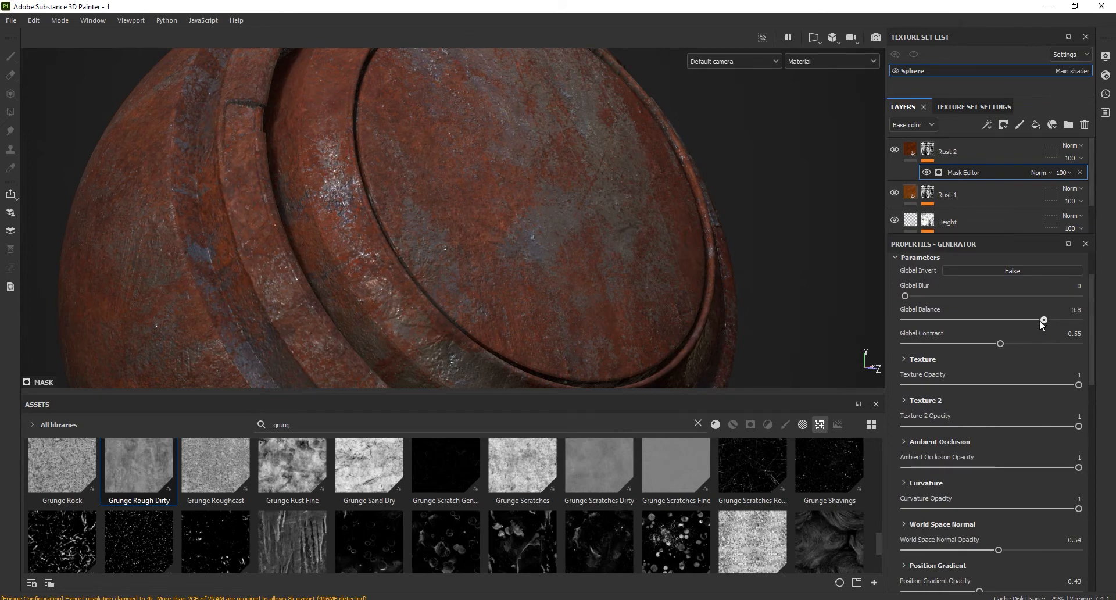
left_click_drag(1020, 319, 990, 319)
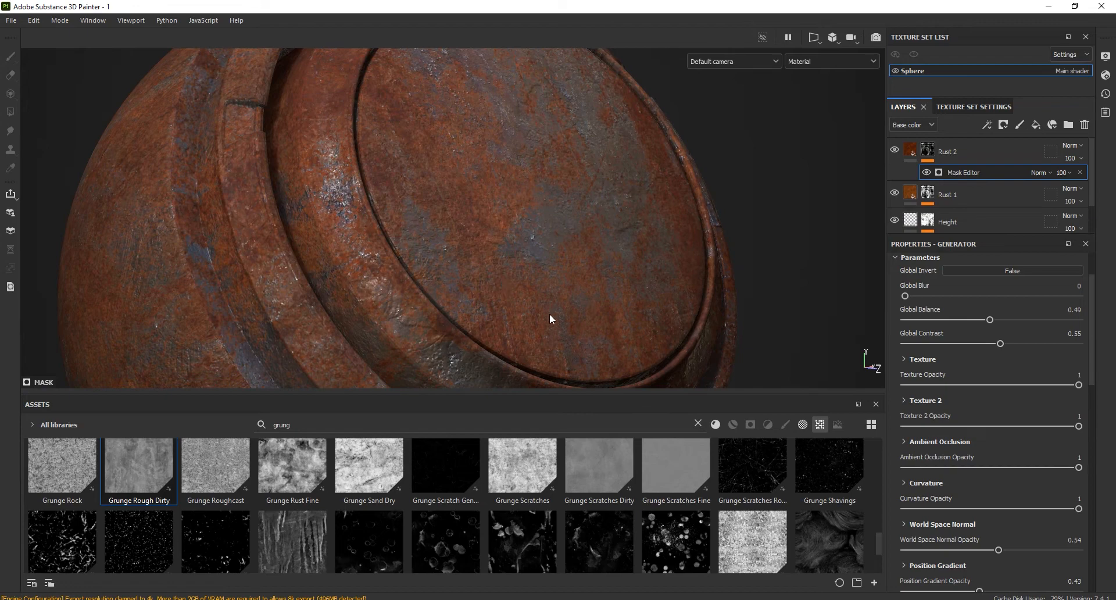
left_click_drag(1000, 344, 983, 345)
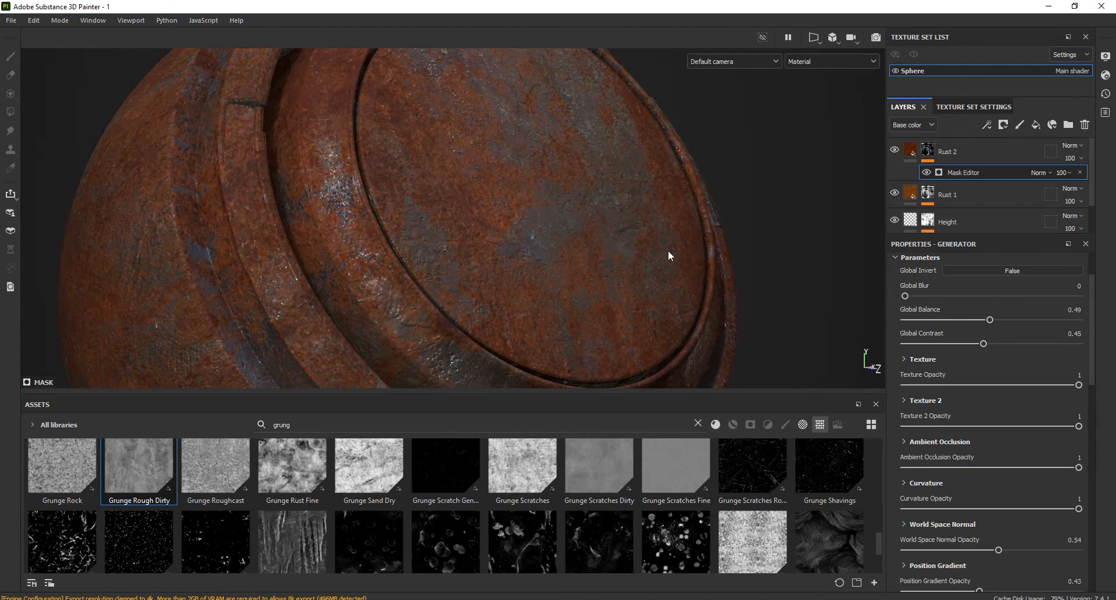
Step: Set the Balance of the Grunge Rust Fine texture in the Rust 2 mask generator to 0.58
left_click_drag(1092, 349, 1097, 483)
left_click_drag(1011, 344, 1010, 346)
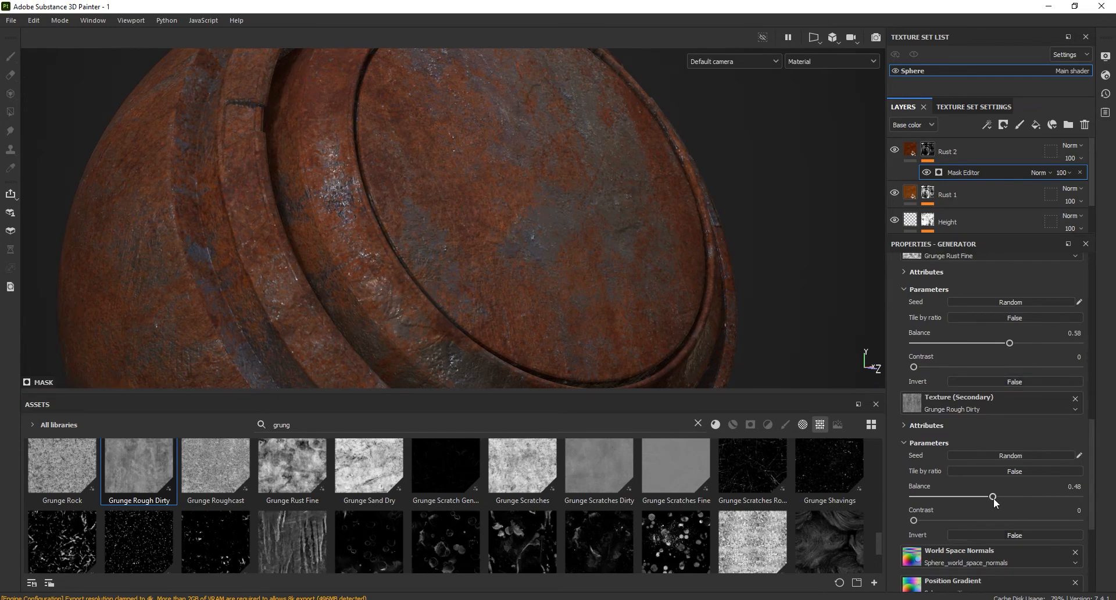
Step: Set the Balance of the secondary Grunge Rough Dirty texture in the Rust 2 mask generator to 0.43
left_click_drag(993, 497, 1009, 495)
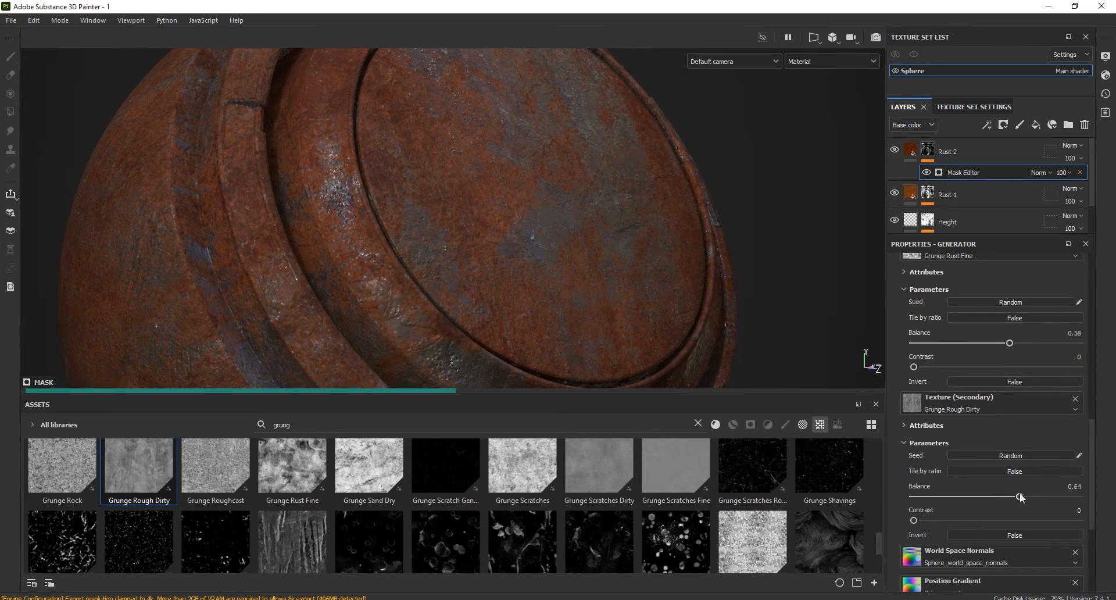
left_click(976, 496)
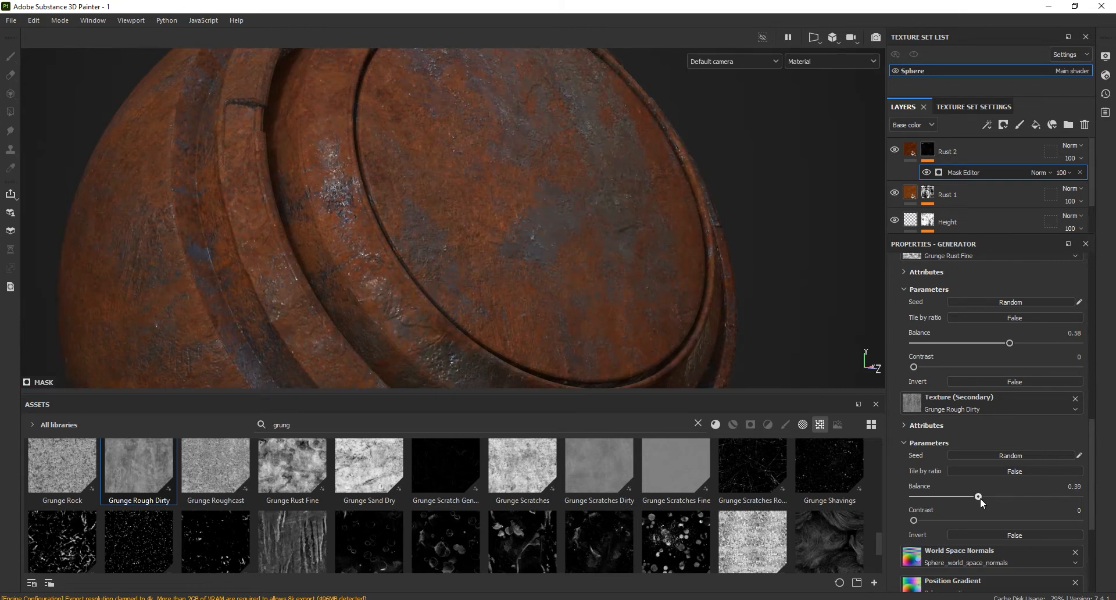
left_click_drag(983, 497, 984, 498)
left_click_drag(619, 227, 643, 274, "alt")
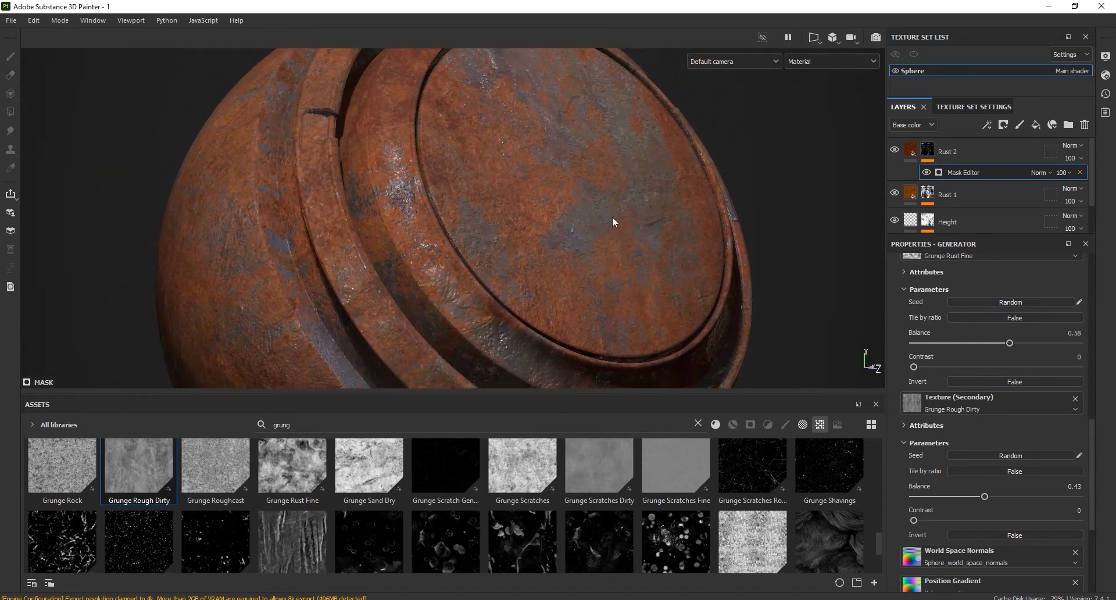
right_click_drag(612, 217, 615, 276, "alt")
Step: In the Rust 2 layer's technical parameters, set Height Position to 0.55
left_click(953, 195)
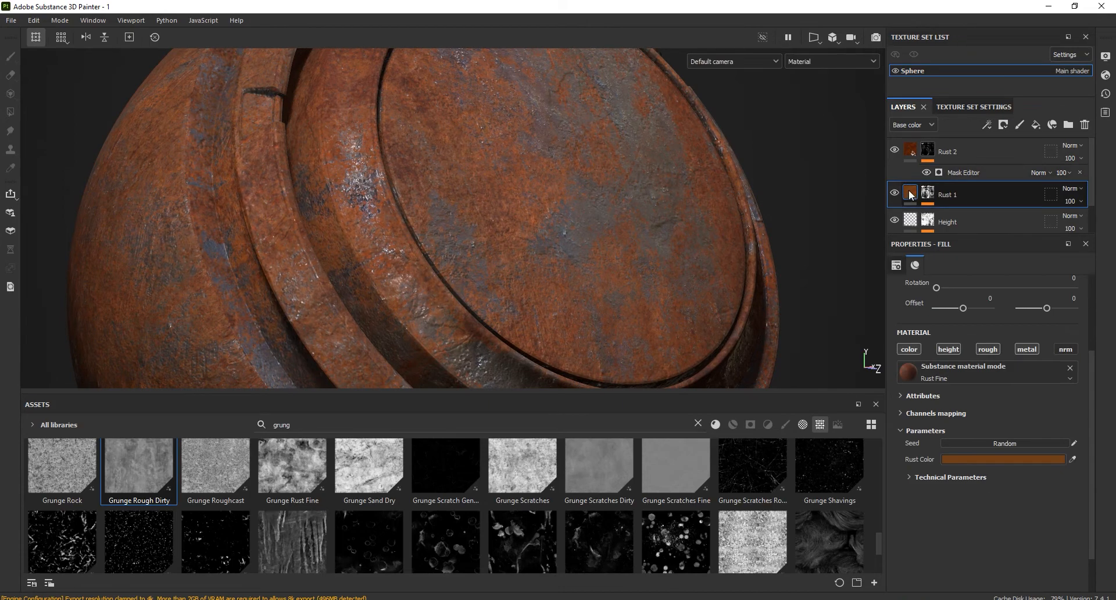
left_click(897, 153)
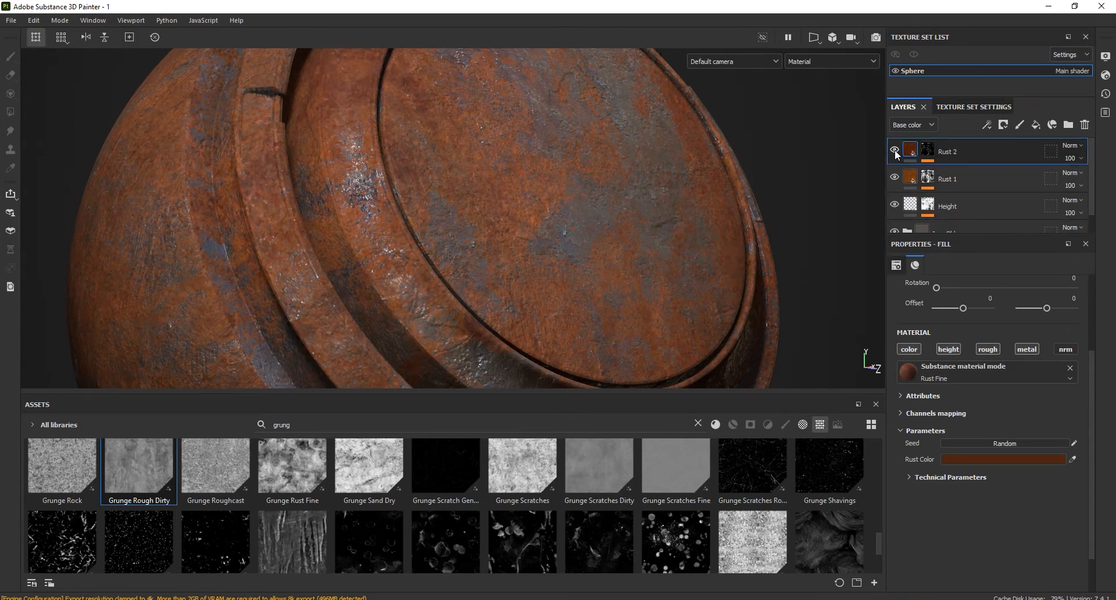
right_click_drag(679, 199, 727, 396, "alt")
left_click(946, 473)
scroll(1090, 462, "down", 2)
left_click(985, 498)
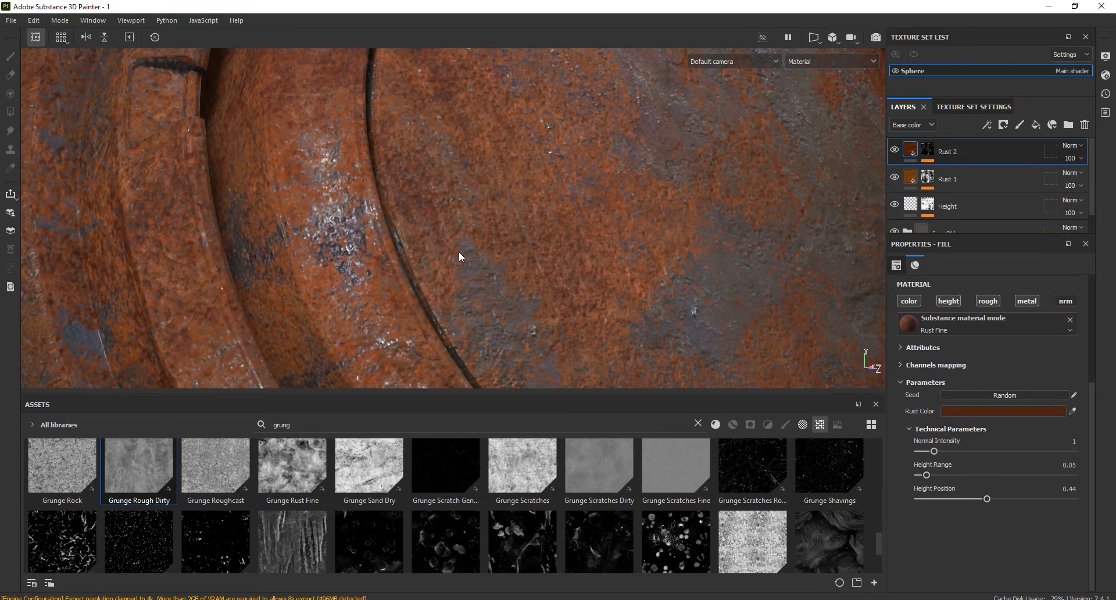
left_click(1021, 499)
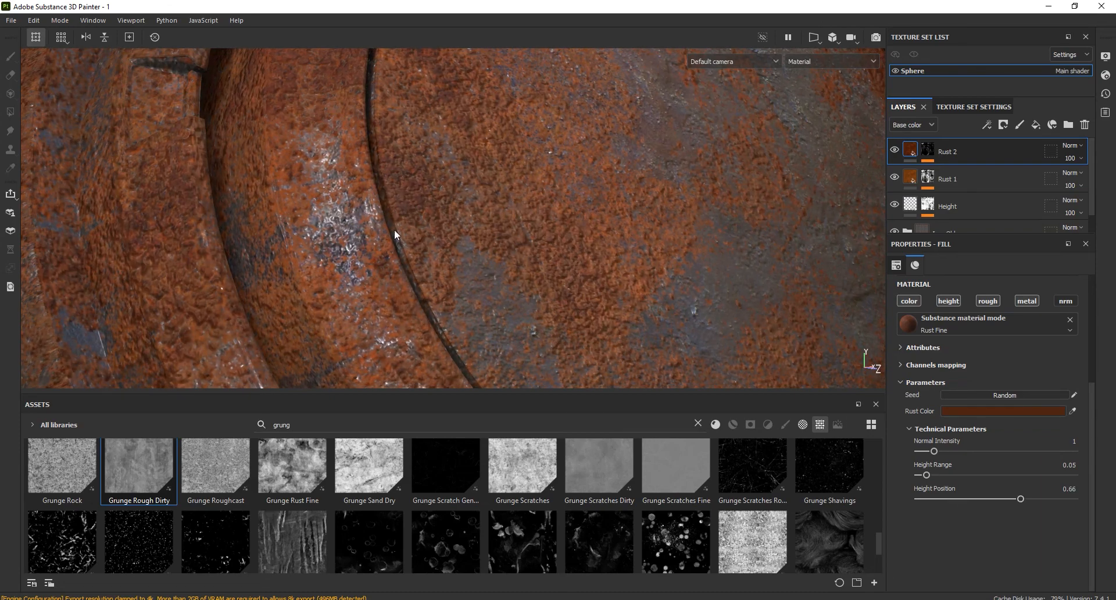
right_click_drag(540, 285, 514, 228, "alt")
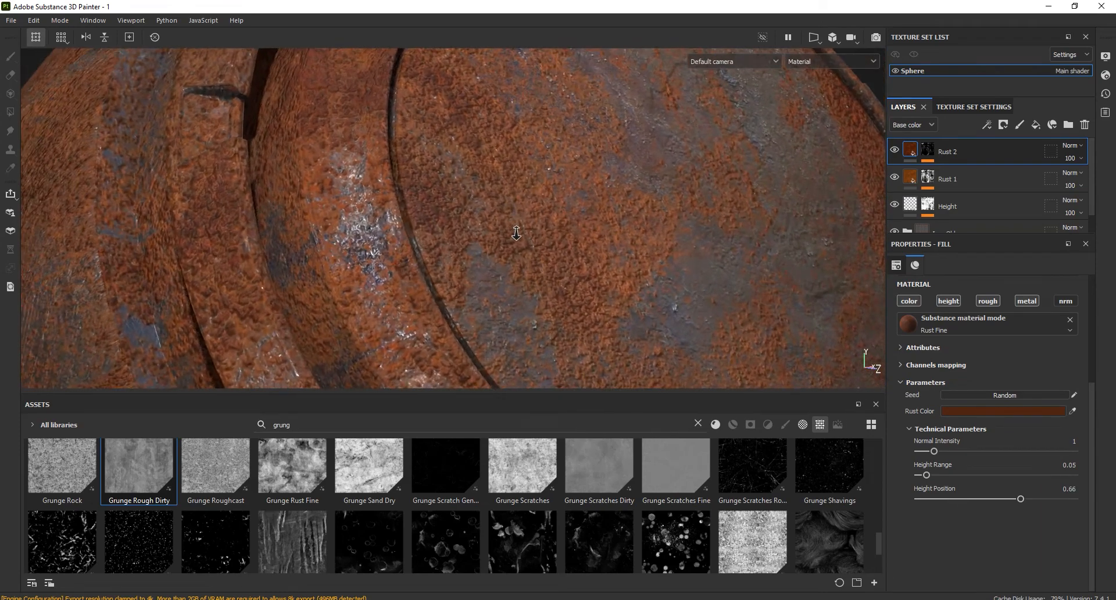
left_click(1006, 499)
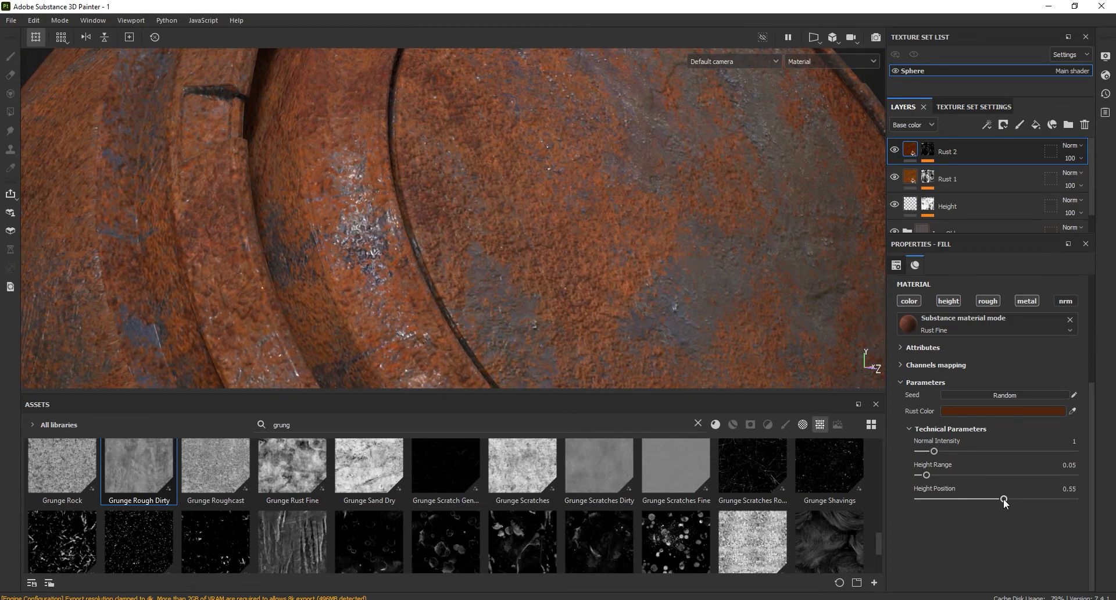
Step: In the Rust 1 layer's technical parameters, set Height Position to 0.46
left_click(988, 179)
left_click(971, 431)
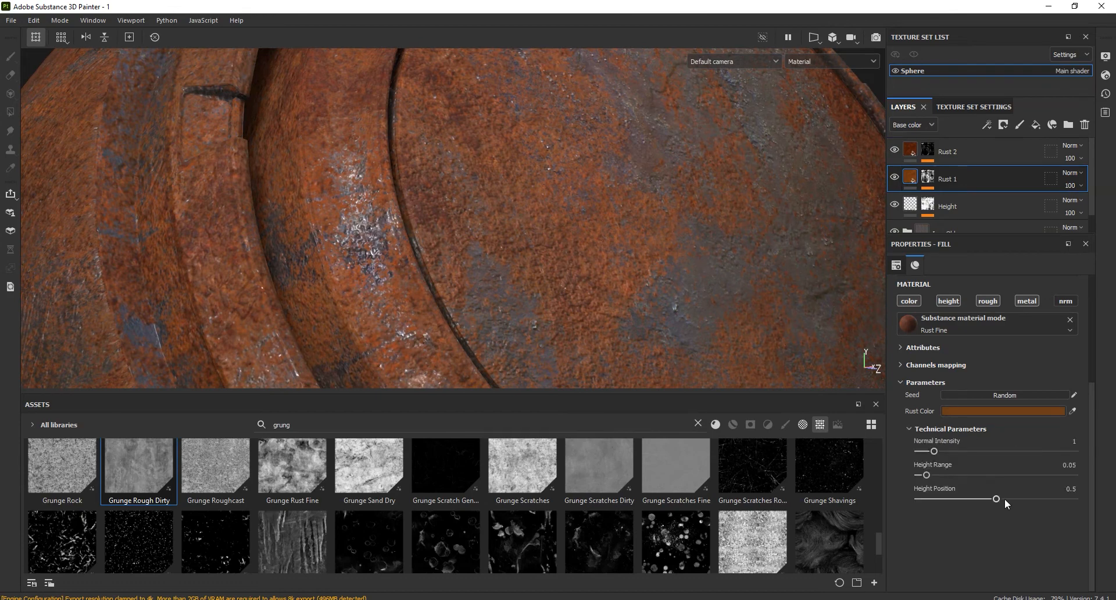
left_click(985, 498)
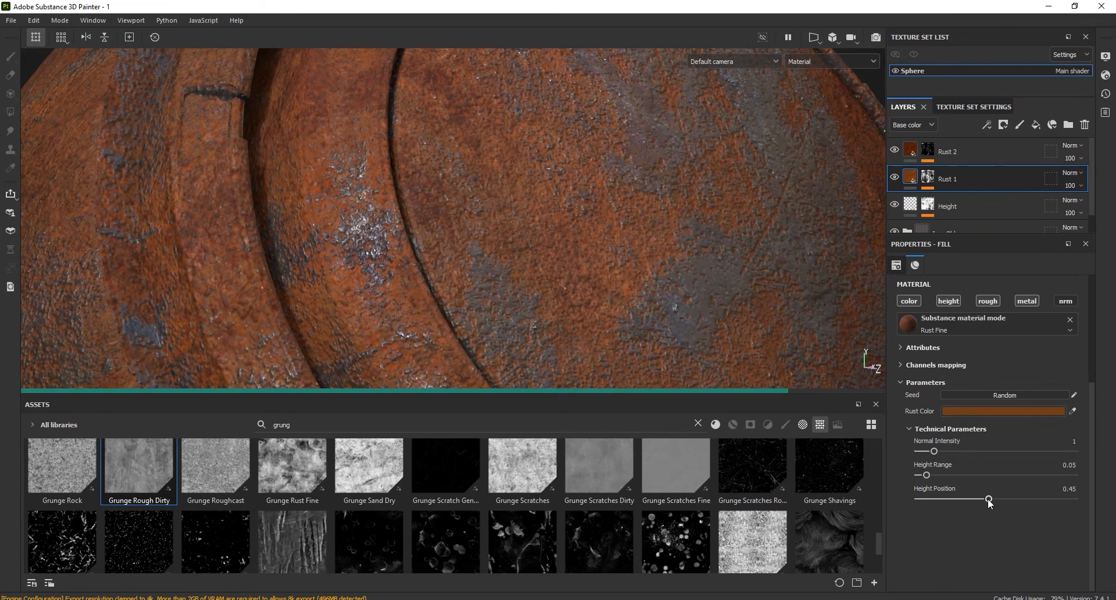
left_click_drag(989, 499, 991, 498)
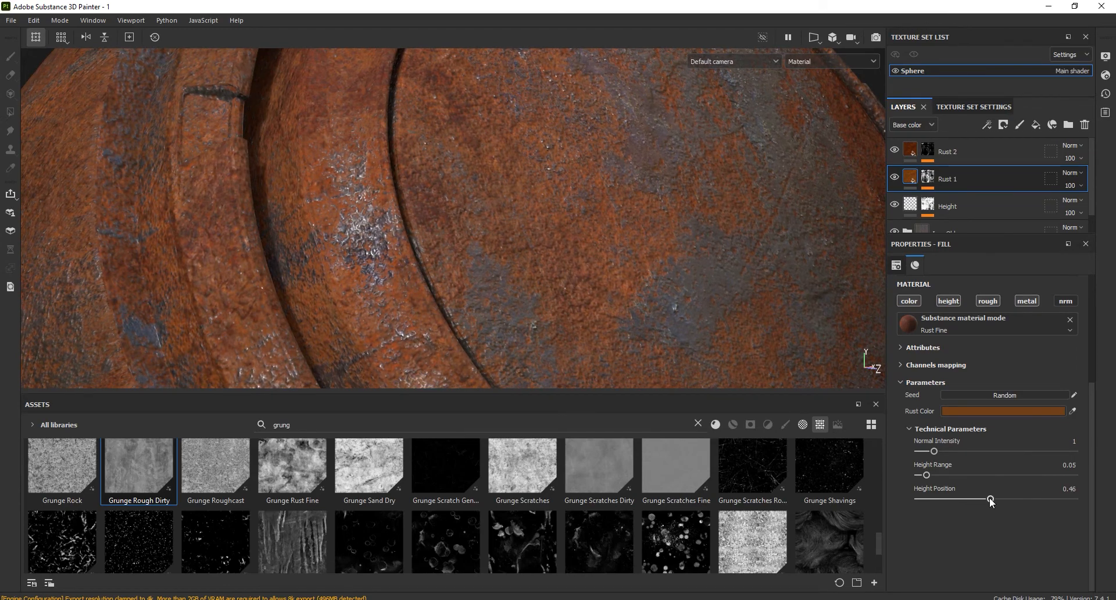
left_click_drag(518, 301, 388, 207, "alt")
left_click_drag(520, 230, 595, 277, "alt")
scroll(587, 268, "down", 2)
middle_click_drag(533, 175, 525, 150, "alt")
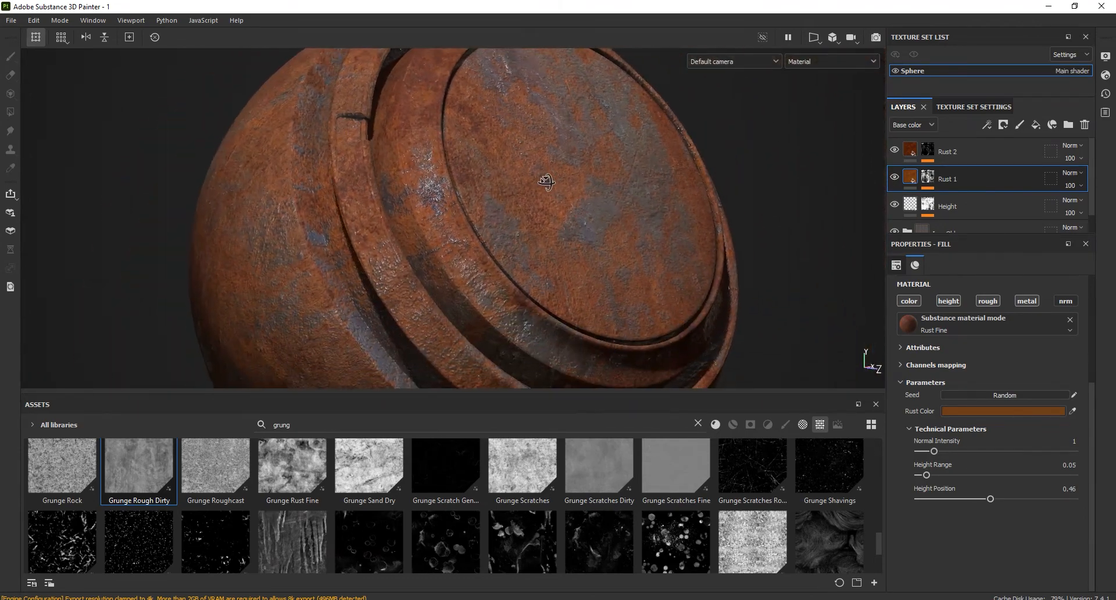
scroll(489, 168, "up", 3)
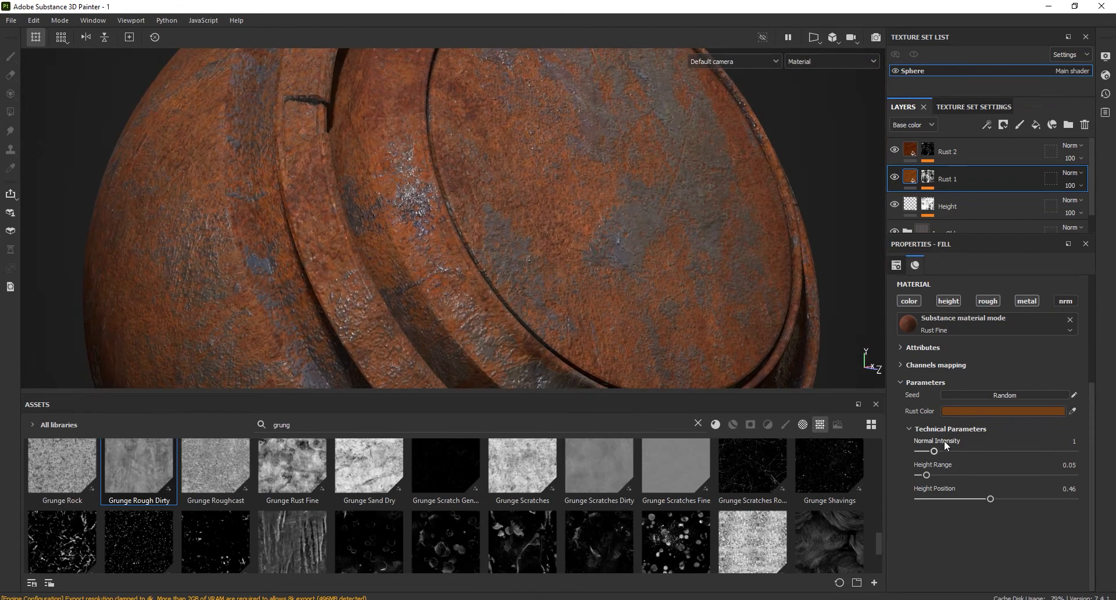
Step: Set the Balance of the Grunge Rust Fine texture in the Rust 1 Mask Editor to 0.43
left_click(930, 178)
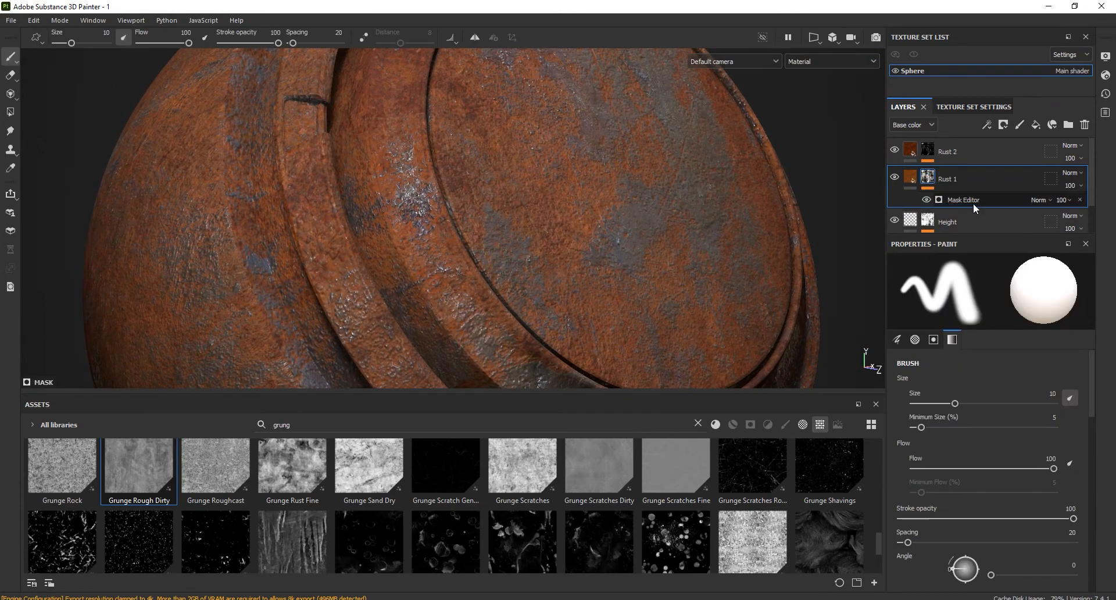
left_click(971, 200)
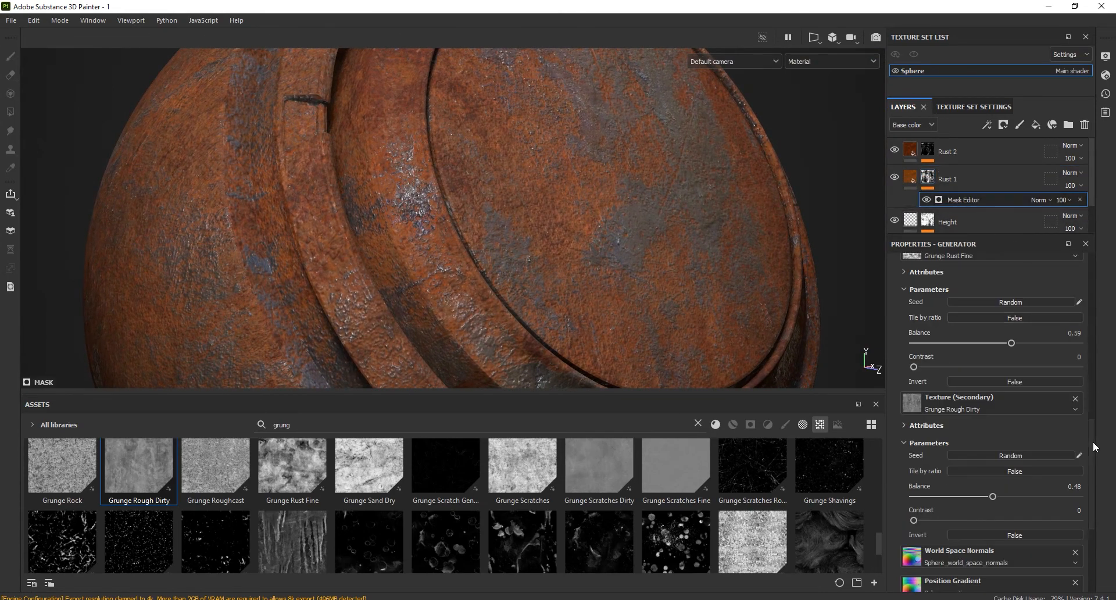
left_click_drag(1093, 441, 1087, 420)
left_click_drag(1011, 407, 1007, 407)
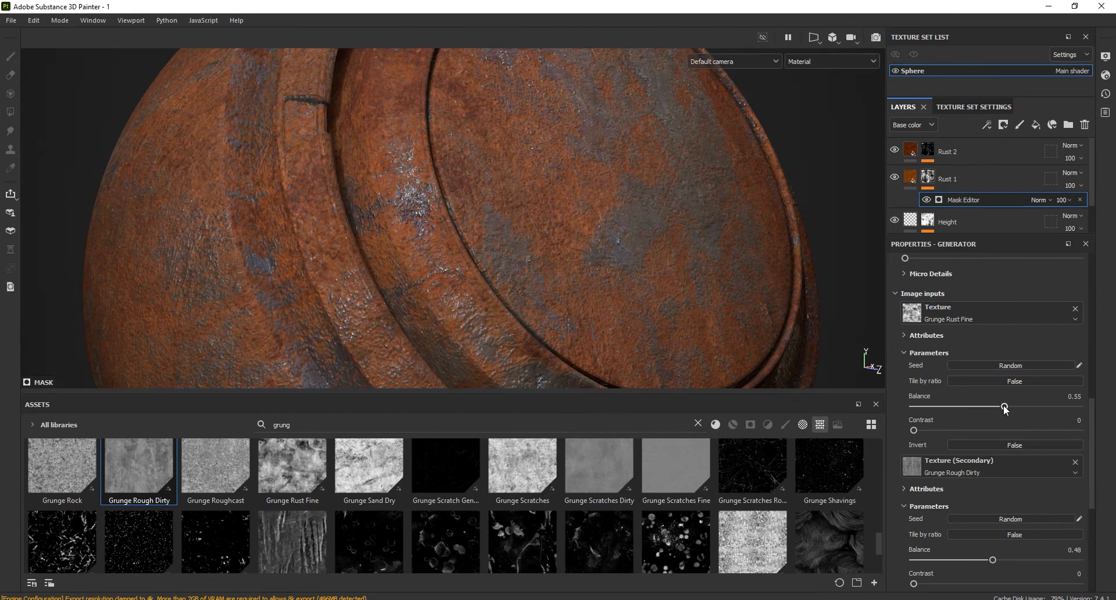
left_click(984, 408)
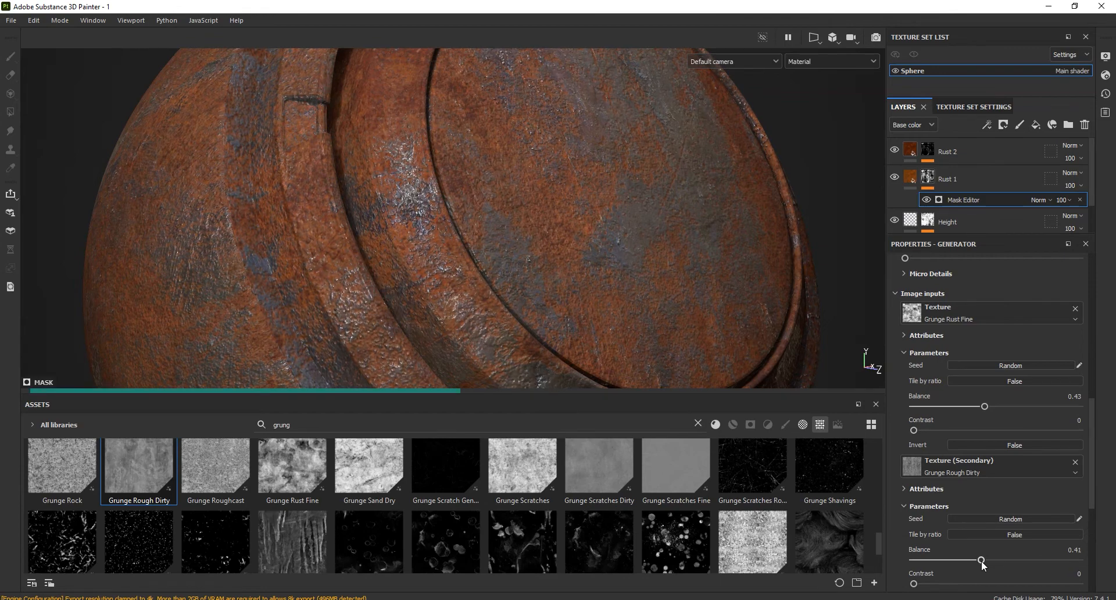
Step: Set the Balance of the secondary Grunge Rough Dirty texture in the Rust 1 mask generator to 0.48
right_click_drag(487, 282, 494, 245, "alt")
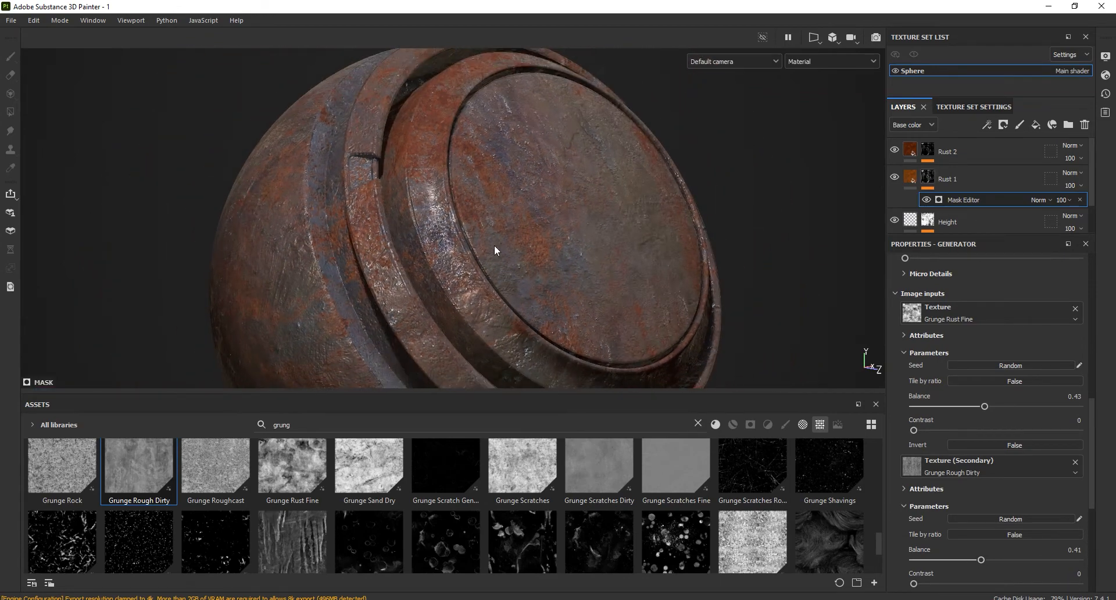
middle_click_drag(494, 245, 489, 180, "alt")
right_click_drag(488, 179, 548, 264, "alt")
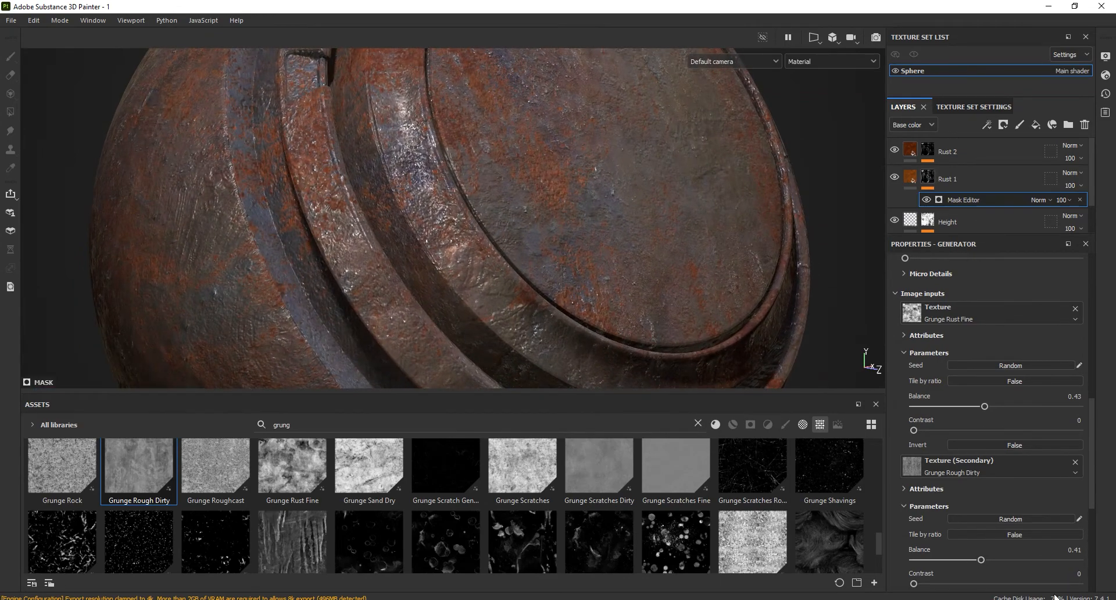
left_click_drag(981, 560, 988, 560)
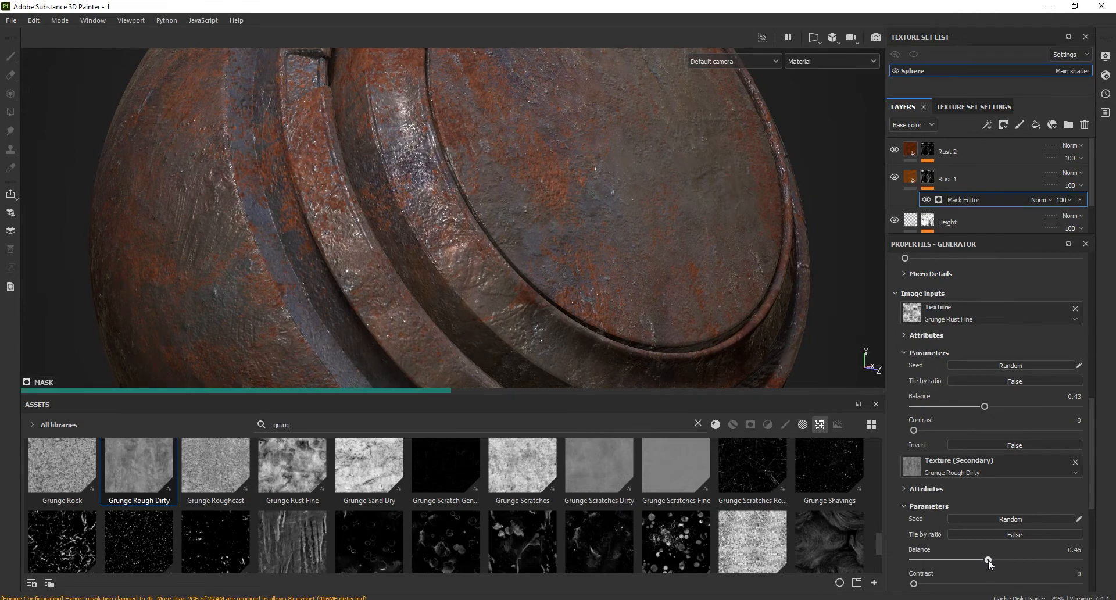
left_click_drag(988, 560, 990, 560)
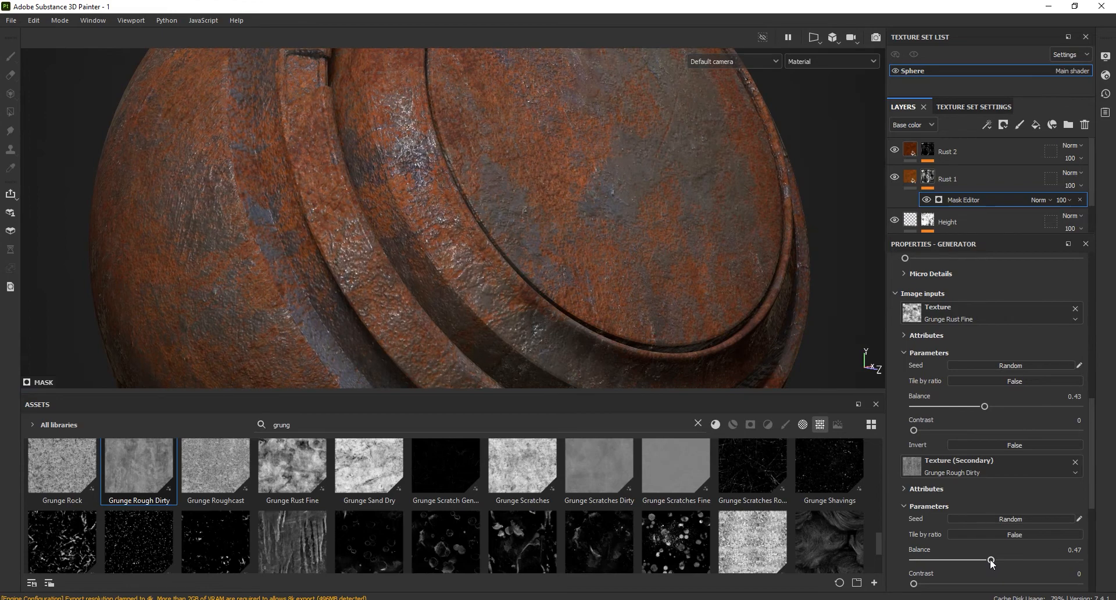
left_click_drag(991, 559, 992, 560)
Step: Examine the rust coverage on the sphere from several angles and distances
right_click_drag(500, 299, 440, 149, "alt")
middle_click_drag(517, 249, 502, 172, "alt")
mouse_move(635, 193)
left_mouse_down("alt")
mouse_move(451, 137)
mouse_move(685, 182)
mouse_move(639, 203)
left_mouse_up("alt")
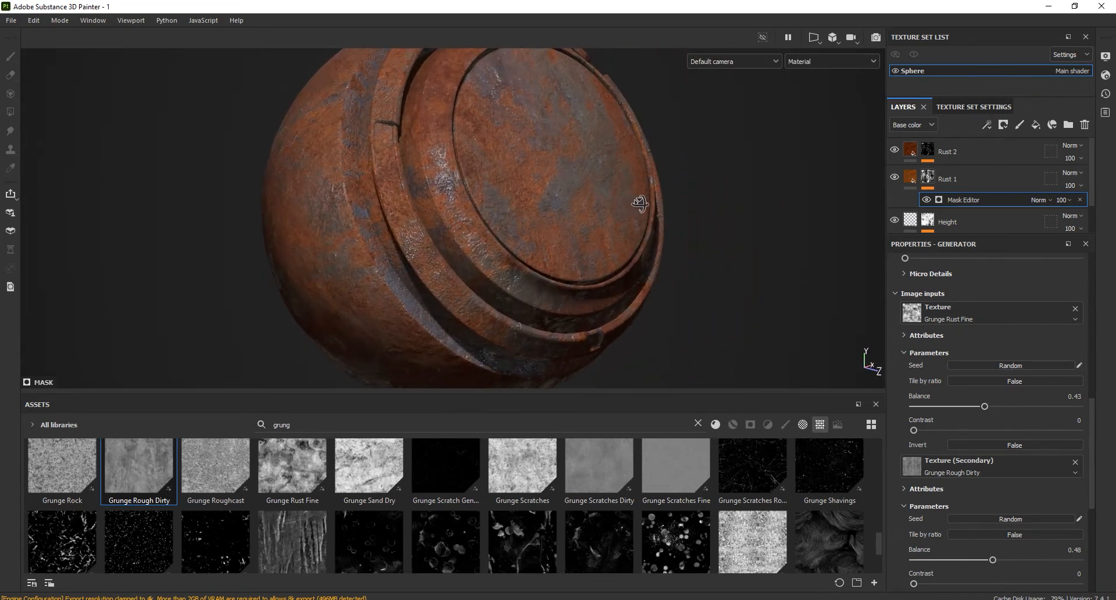
right_click_drag(495, 130, 487, 304, "alt")
right_click_drag(479, 190, 486, 297, "alt")
left_click_drag(733, 235, 553, 298, "alt")
right_click_drag(477, 268, 441, 97, "alt")
Step: Set the texture size of the Sphere texture set to 4096
left_click(914, 177)
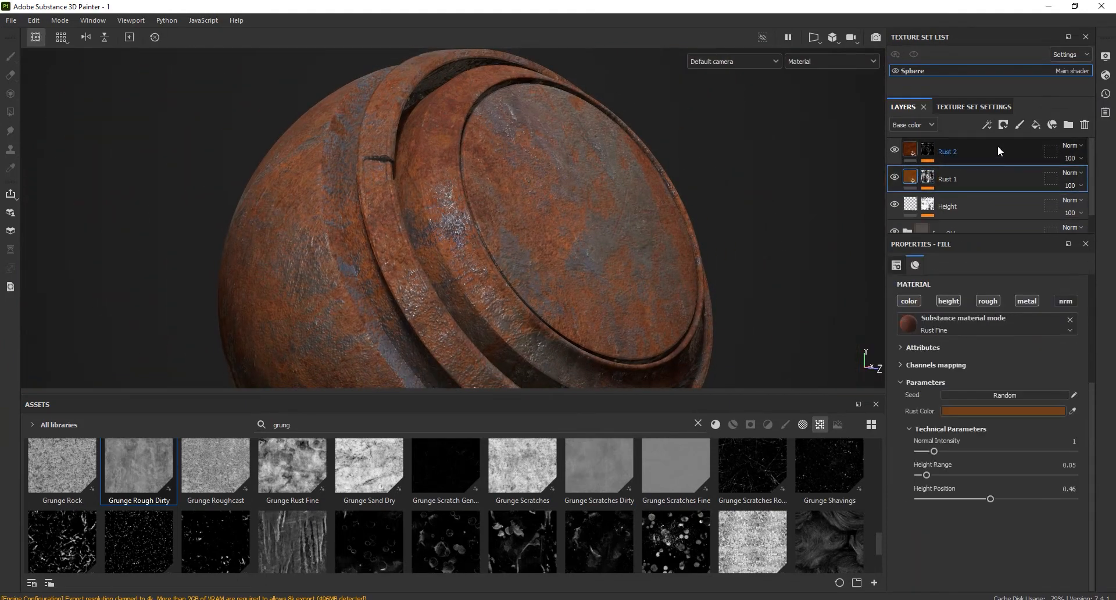
left_click(978, 107)
mouse_move(1091, 166)
left_mouse_down()
mouse_move(1091, 180)
mouse_move(1092, 156)
left_mouse_up()
left_click(989, 192)
left_click(954, 269)
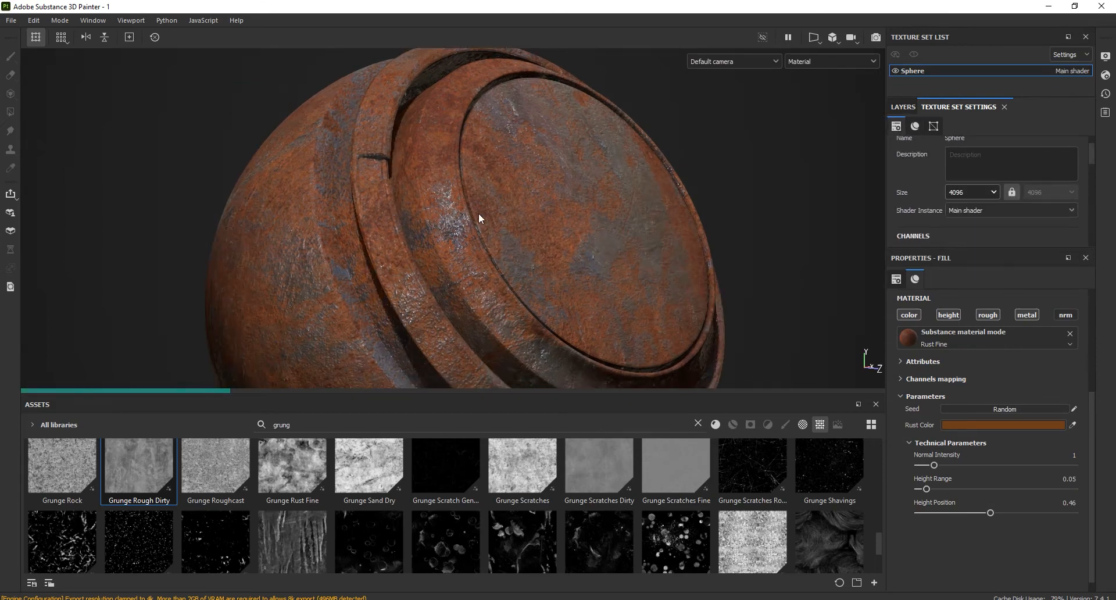
right_click_drag(503, 156, 498, 251, "alt")
mouse_move(629, 251)
left_mouse_down("alt")
mouse_move(467, 257)
mouse_move(609, 258)
left_mouse_up("alt")
right_click_drag(538, 266, 498, 119, "alt")
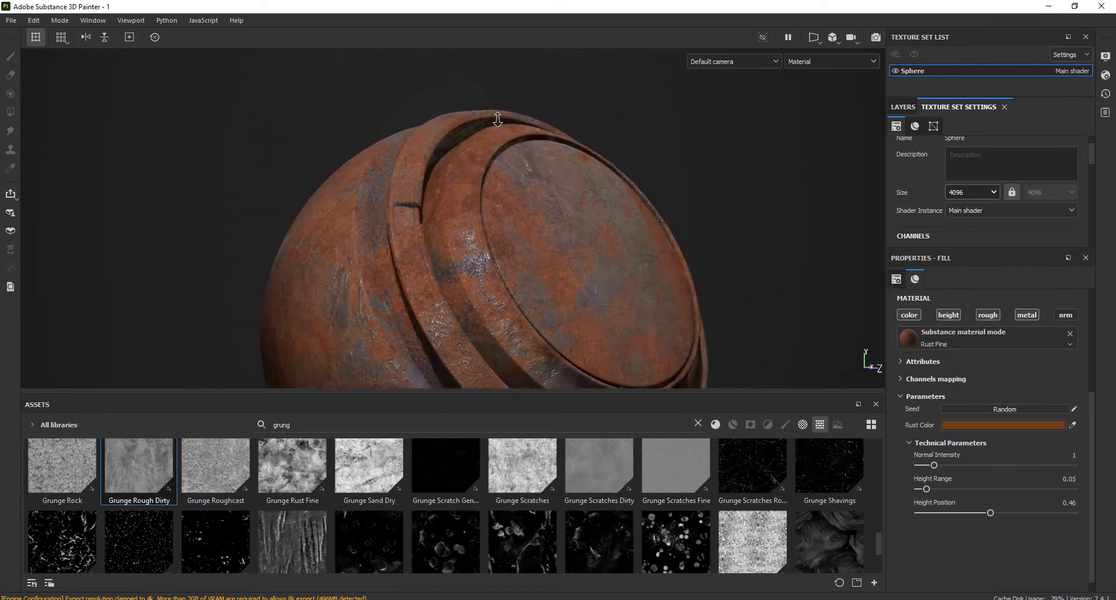
left_click_drag(498, 119, 514, 247, "alt")
middle_click_drag(514, 247, 520, 166, "alt")
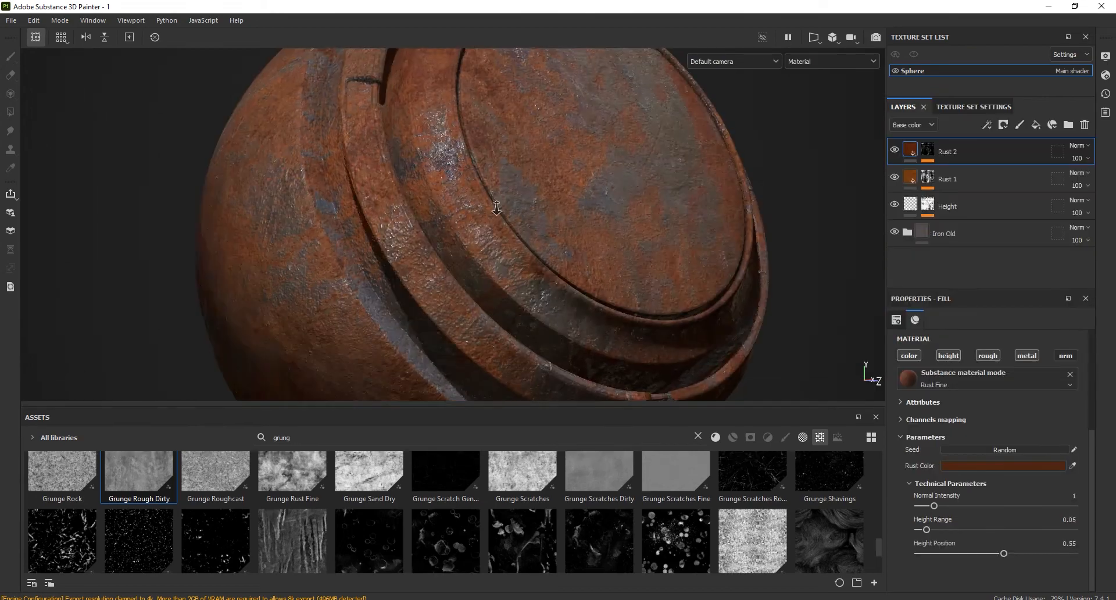
Step: Add a fill layer above Rust 2 with its roughness, metallic and normal channels turned off
left_click(1035, 124)
left_click(1065, 355)
left_click(1026, 355)
left_click(987, 355)
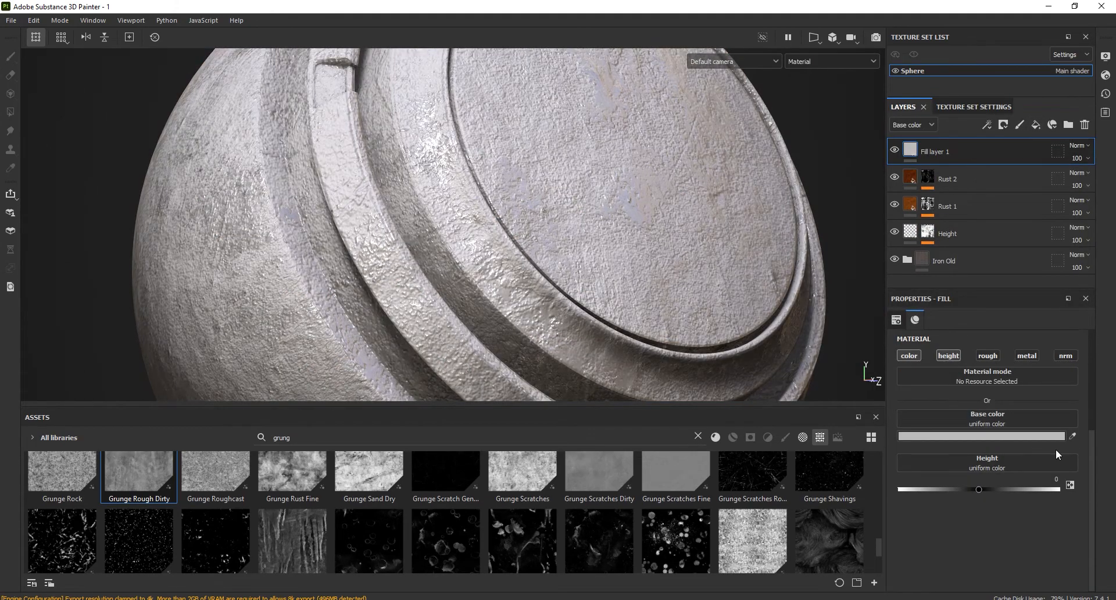
Step: Change the base color of the new fill layer to a dark olive brown
left_click(991, 438)
left_click(974, 428)
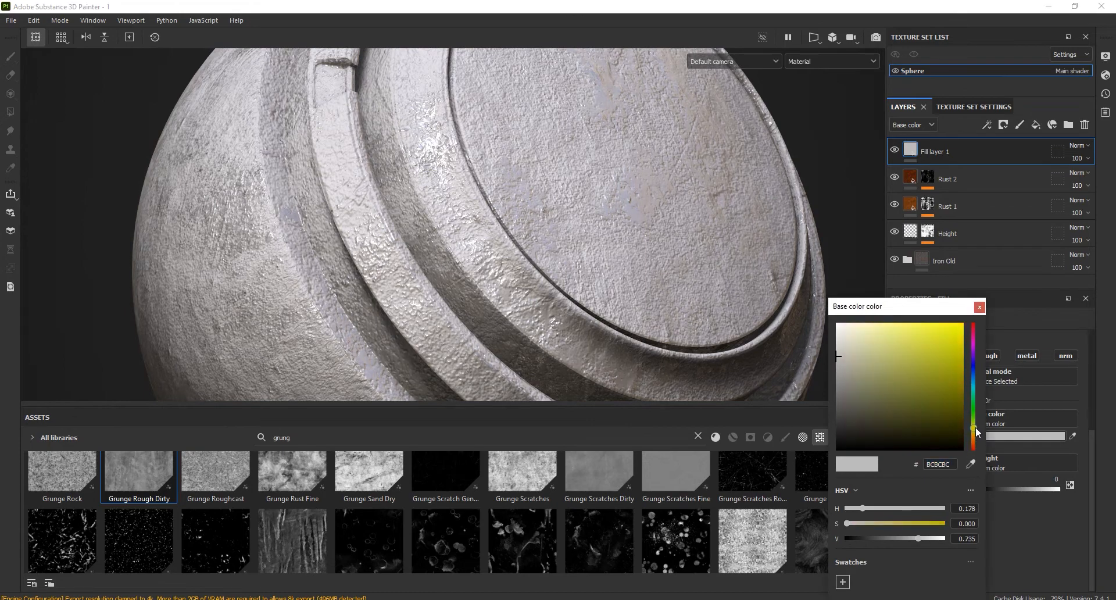
left_click_drag(975, 427, 974, 431)
left_click(882, 523)
left_click(892, 538)
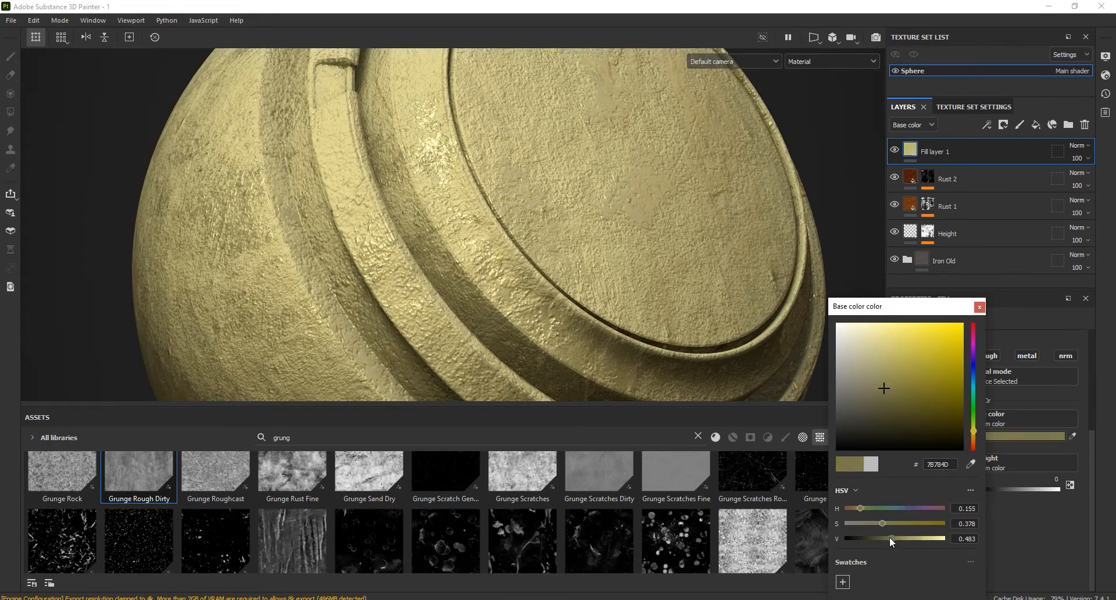
left_click_drag(892, 537, 877, 538)
left_click(895, 523)
left_click(975, 433)
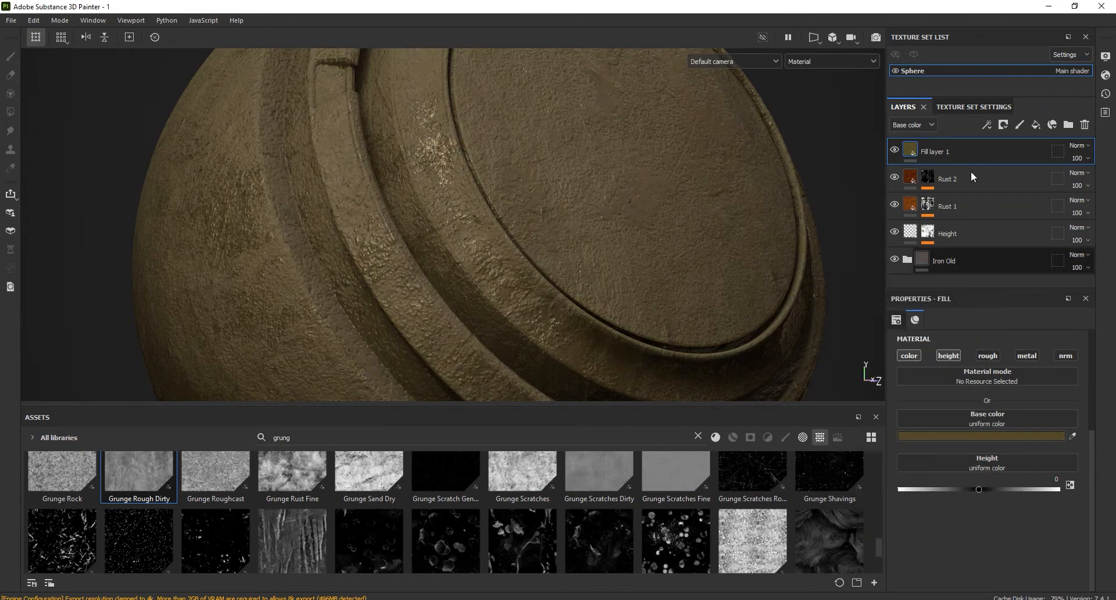
Step: Add a filter to Fill layer 1 and assign MatFx Rust Weathering to it
left_click(987, 124)
left_click(1002, 209)
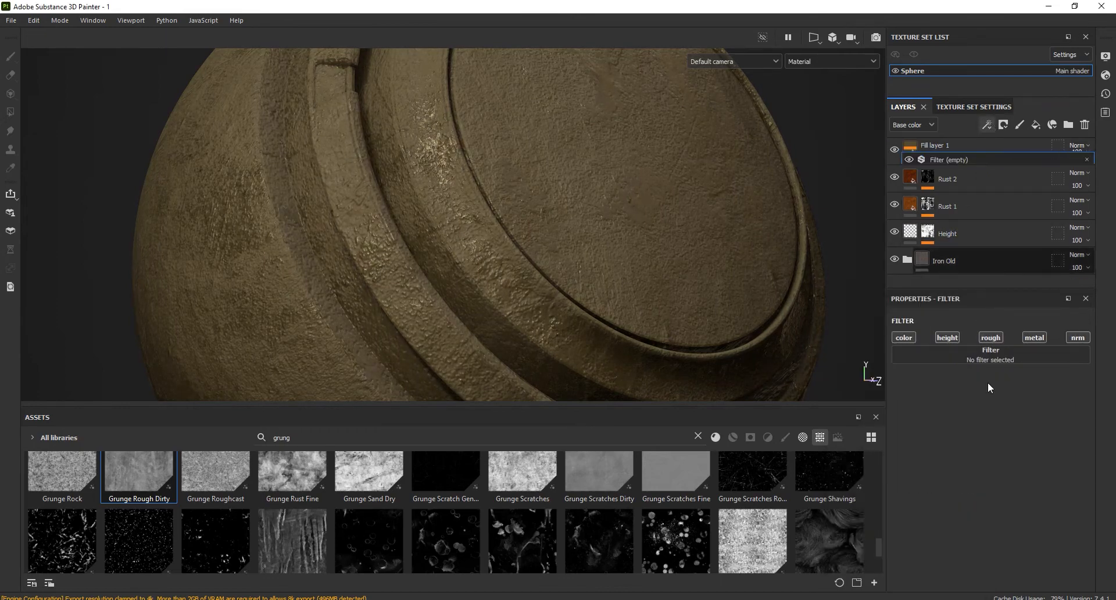
left_click(1030, 355)
scroll(1007, 465, "down", 3)
left_click(964, 464)
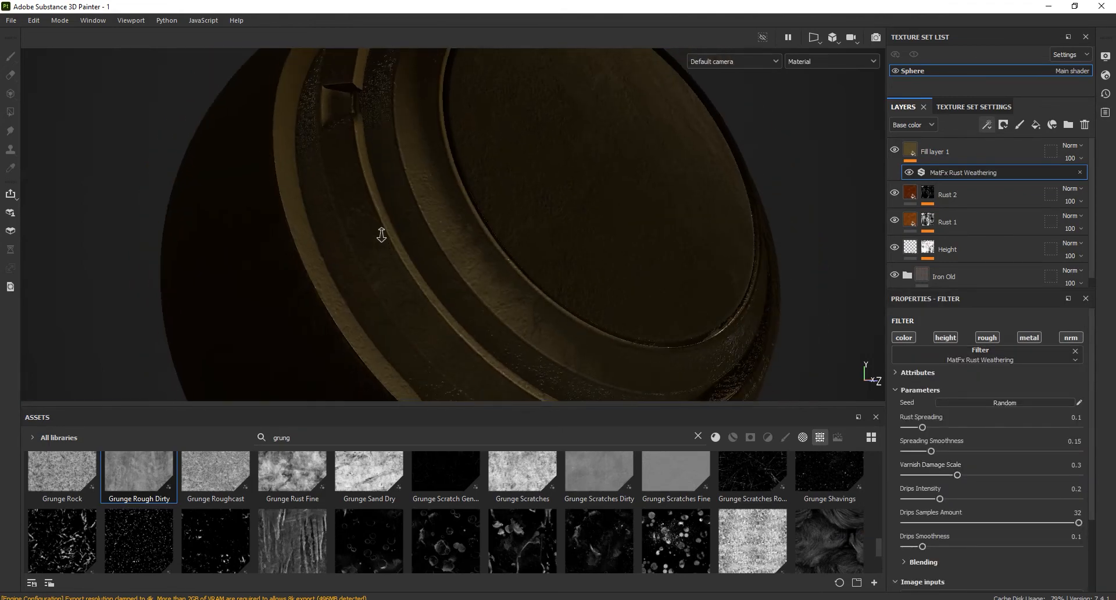
Step: Restrict the MatFx Rust Weathering filter to the color channel by turning off its other channels
left_click(1028, 337)
left_click(991, 337)
left_click(947, 337)
Step: In the MatFx Rust Weathering filter, set Rust Spreading to 0.52, Spreading Smoothness to 0.11 and Varnish Damage Scale to 0.37
right_click_drag(501, 226, 505, 267, "alt")
left_click_drag(933, 428, 995, 427)
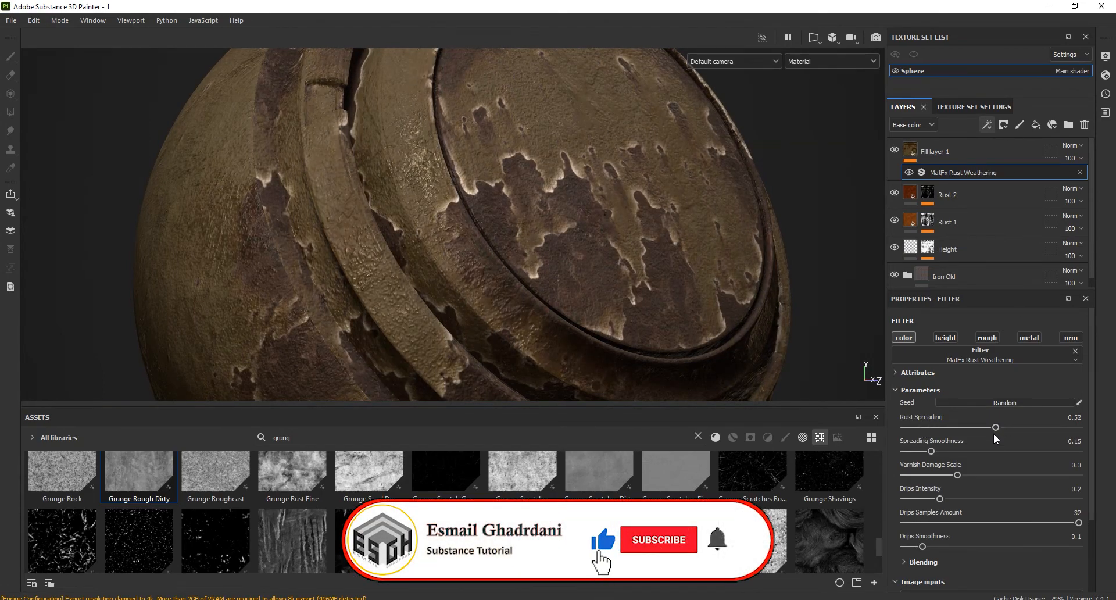
left_click_drag(930, 452, 970, 476)
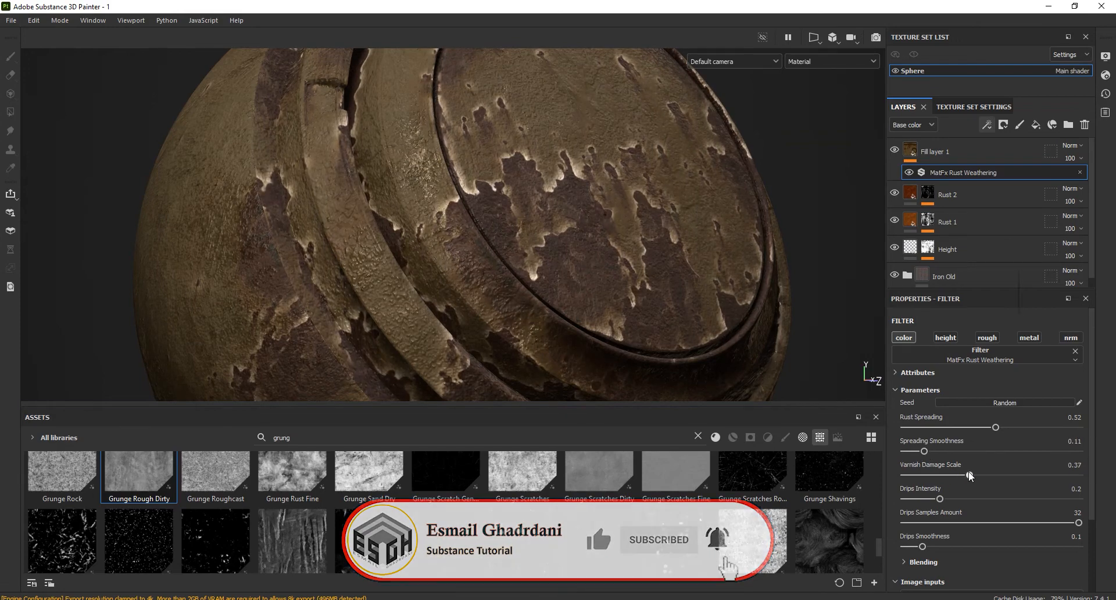
Step: In the MatFx Rust Weathering filter, set Drips Intensity to 0.93, Varnish Damage Scale to 0.11 and Drips Smoothness to 0.17
left_click_drag(940, 498, 1024, 498)
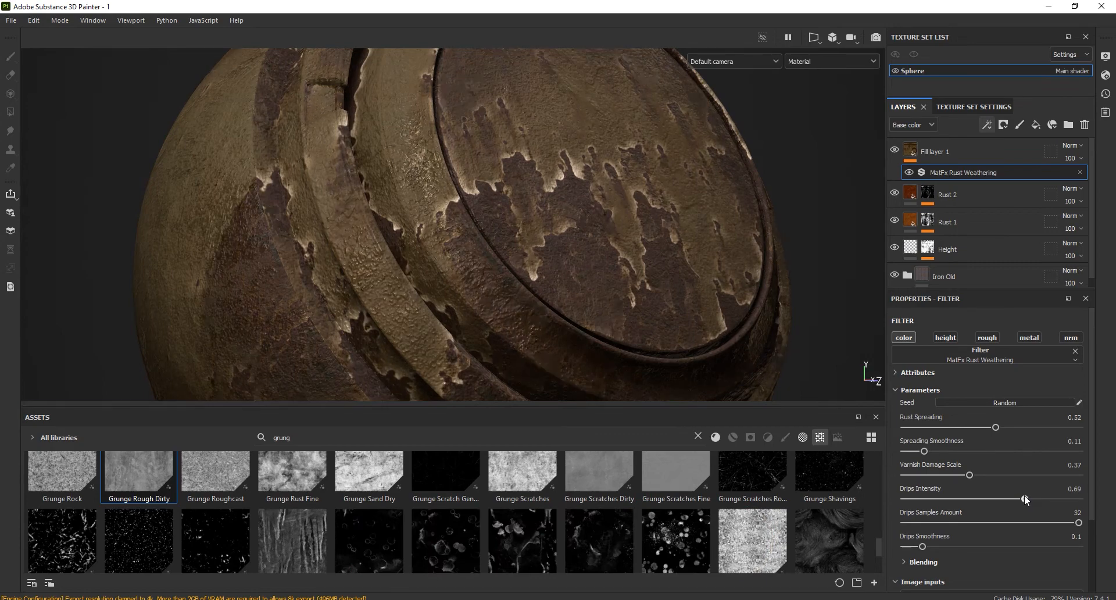
left_click_drag(1024, 495, 1069, 495)
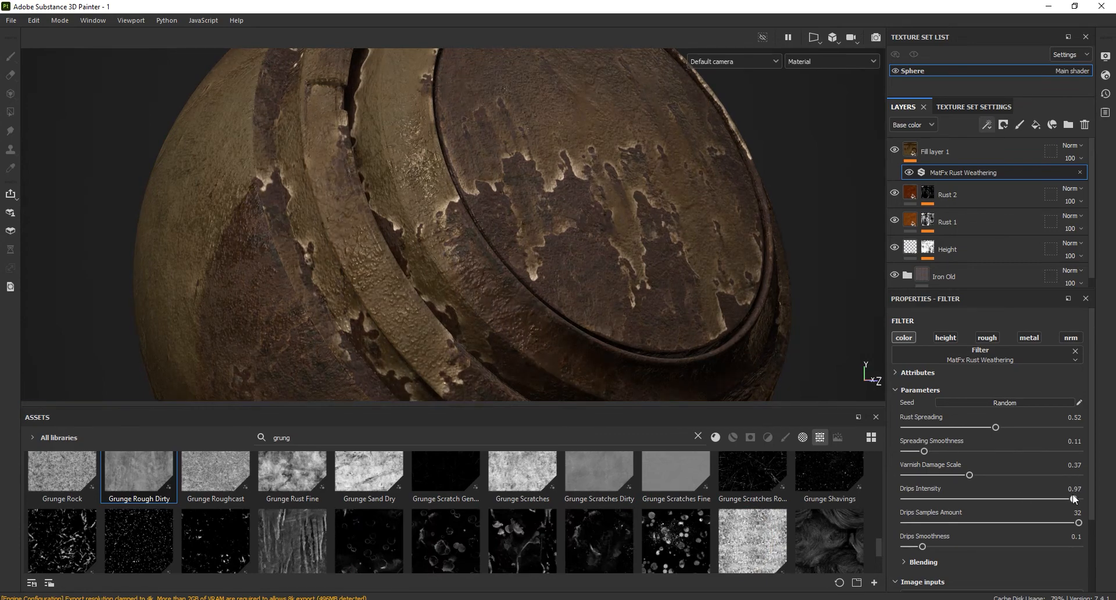
left_click_drag(1072, 497, 1066, 498)
left_click_drag(945, 475, 943, 476)
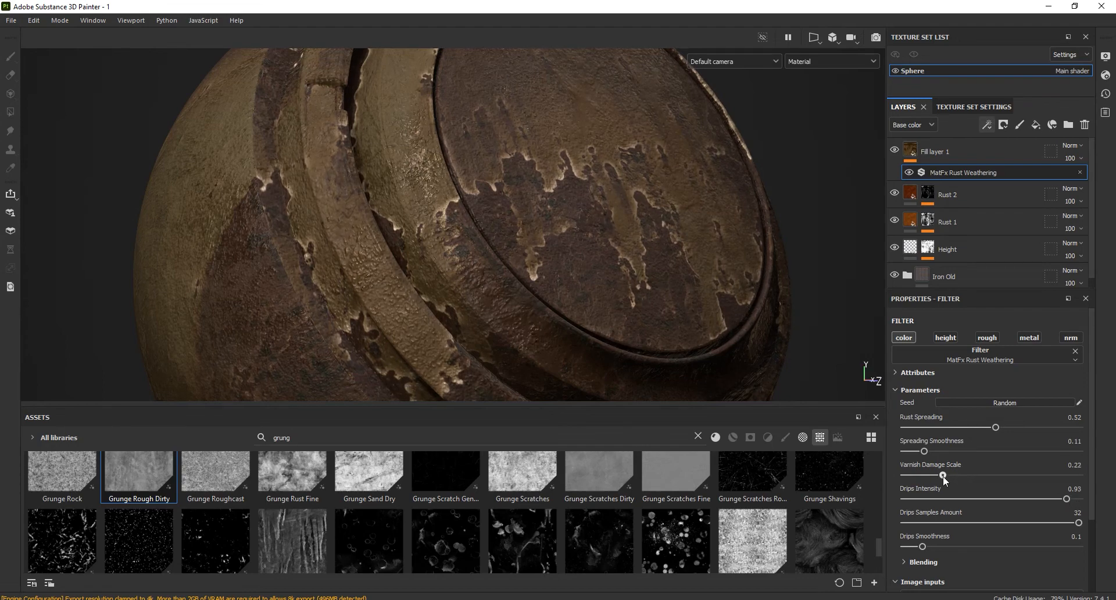
mouse_move(922, 474)
left_mouse_down()
mouse_move(1020, 472)
mouse_move(926, 477)
left_mouse_up()
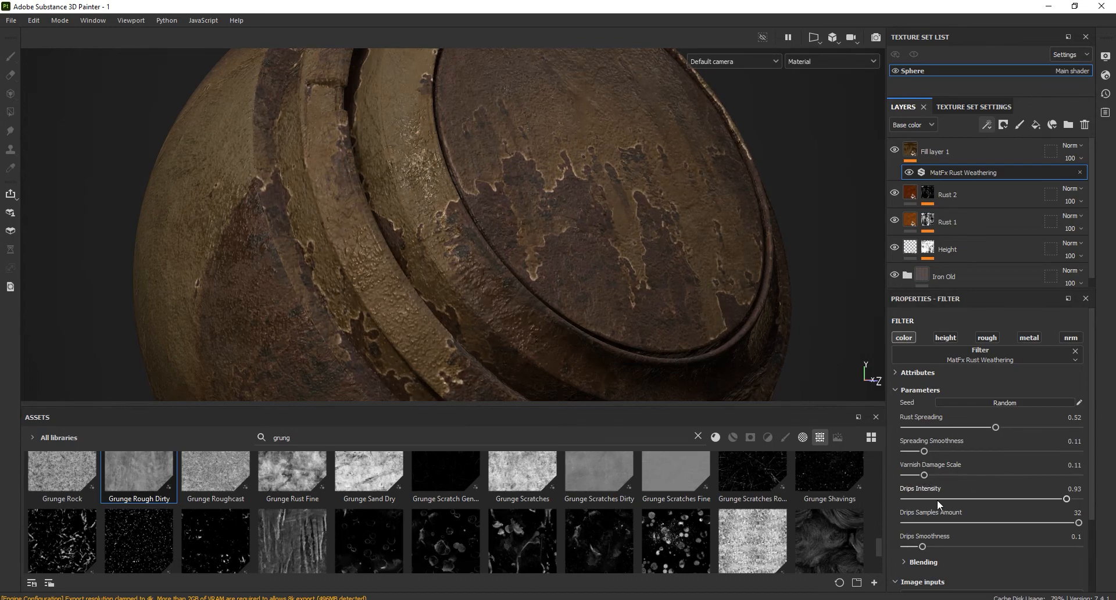
left_click_drag(920, 547, 935, 547)
Step: Create a new folder at the top of the layer stack and move Fill layer 1 into it
left_click(966, 151)
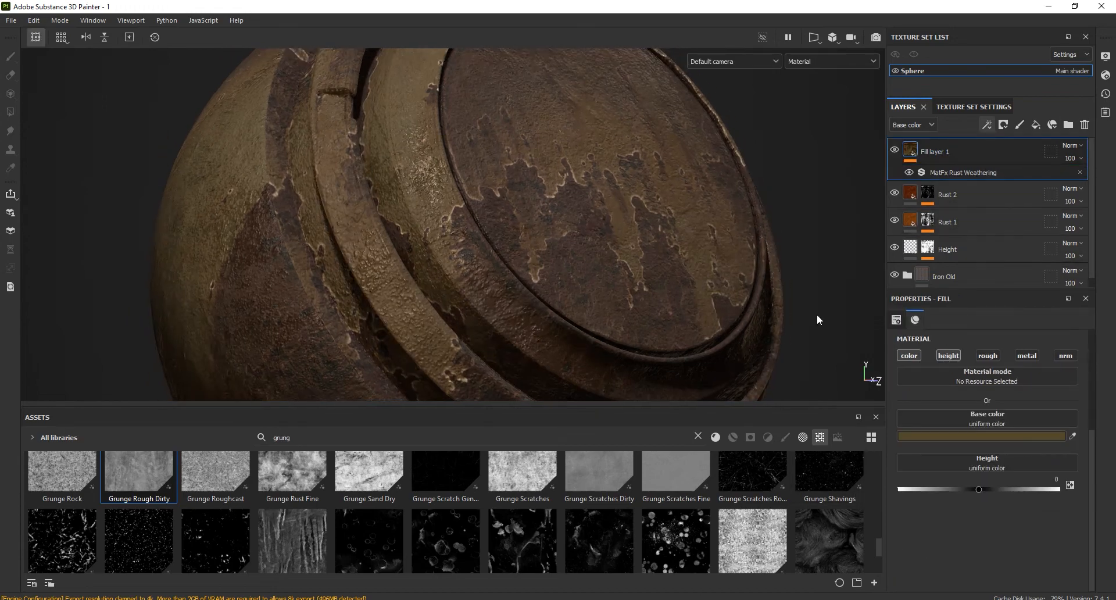
left_click(1067, 124)
mouse_move(964, 188)
left_mouse_down()
mouse_move(953, 210)
mouse_move(960, 149)
left_mouse_up()
left_click(944, 154)
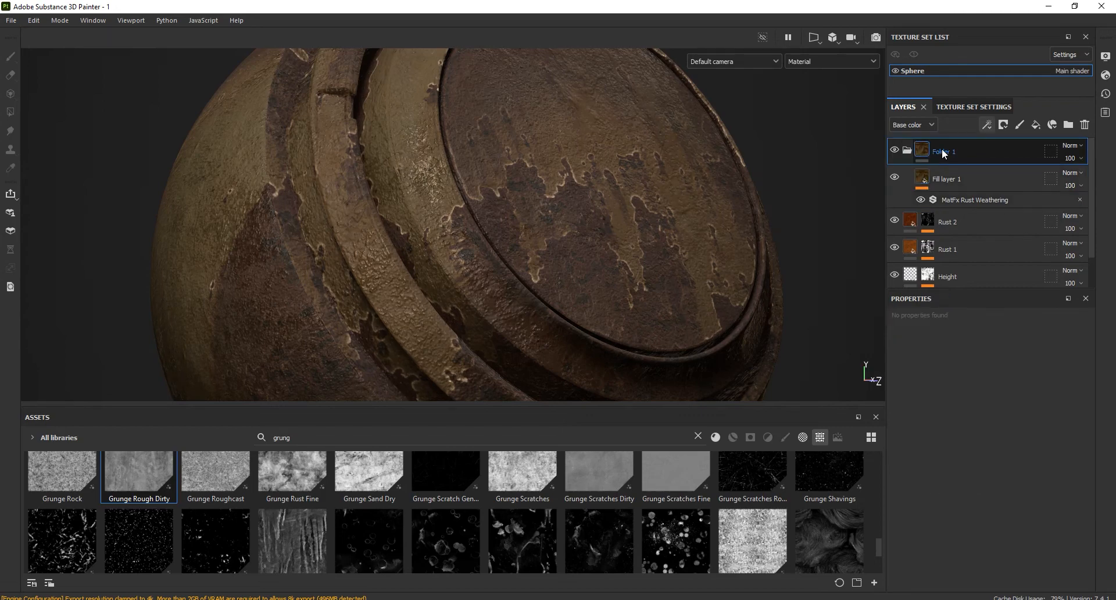
Step: Add a black mask to the new folder and apply a Dirt generator to that mask
left_click(1005, 126)
left_click(1016, 151)
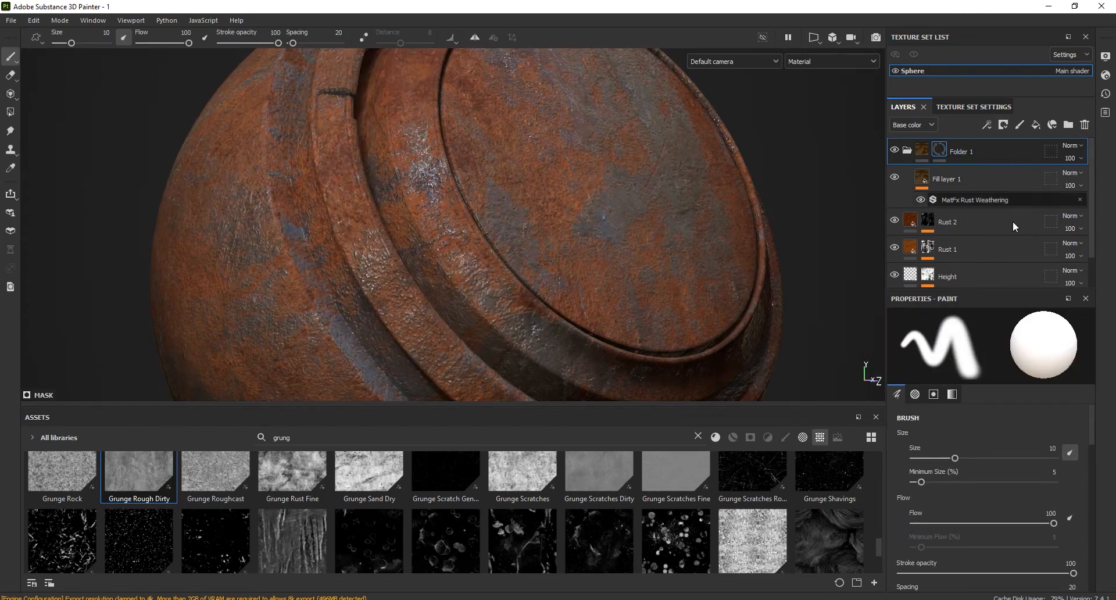
left_click(991, 127)
left_click(1005, 142)
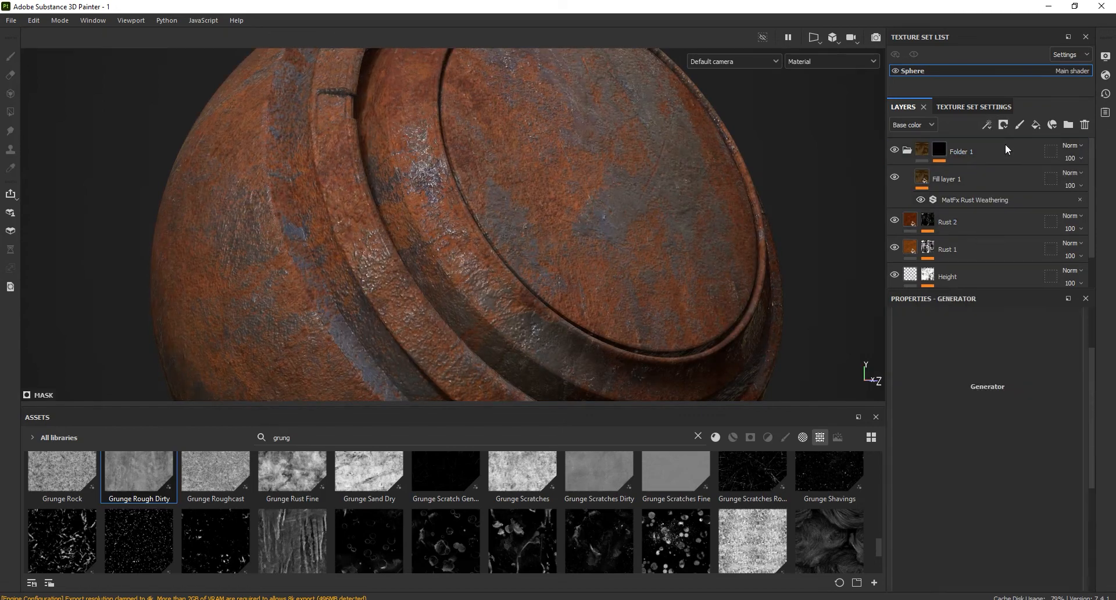
left_click(987, 337)
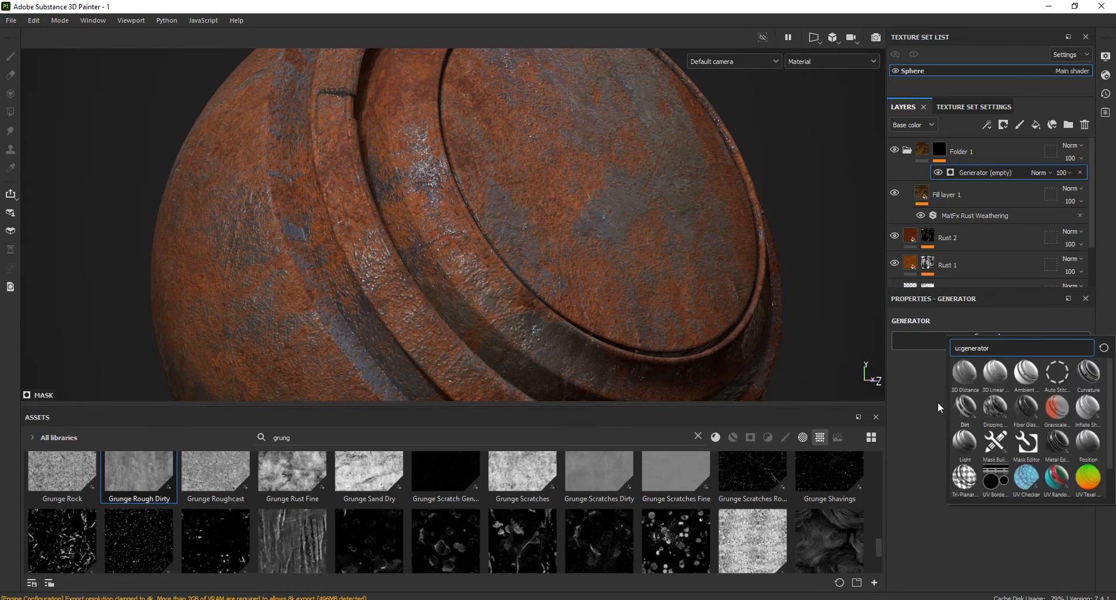
left_click(964, 407)
Step: In the Dirt generator, set Dirt Level to 0.83, Dirt Contrast to 0.86 and Triplanar Blending Contrast to 0.52
left_click_drag(663, 298, 573, 208, "alt")
right_click_drag(573, 206, 556, 263, "alt")
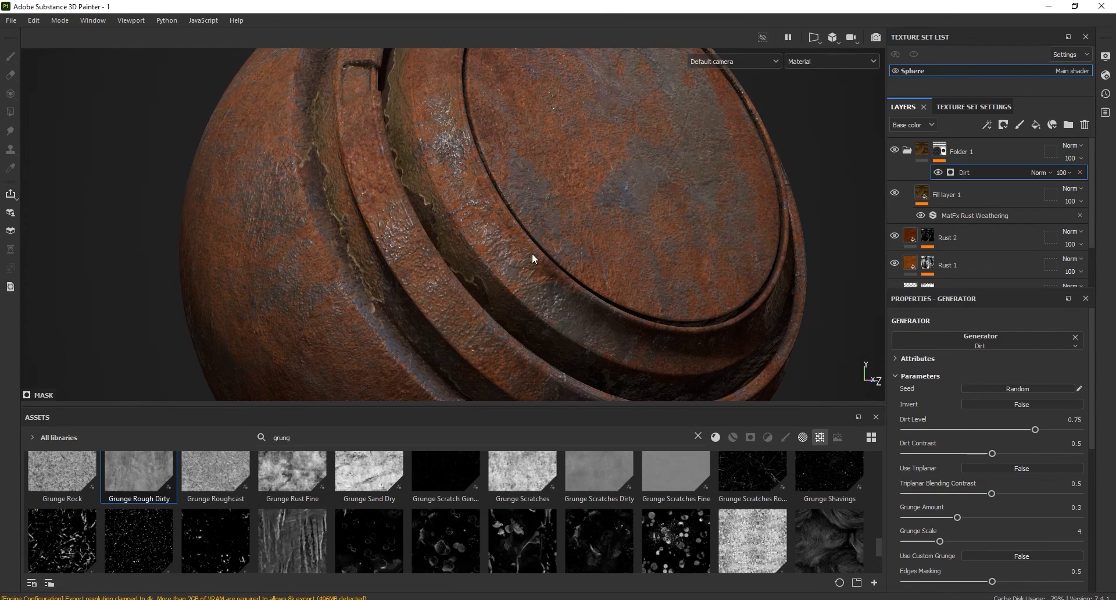
left_click_drag(497, 243, 492, 276, "alt")
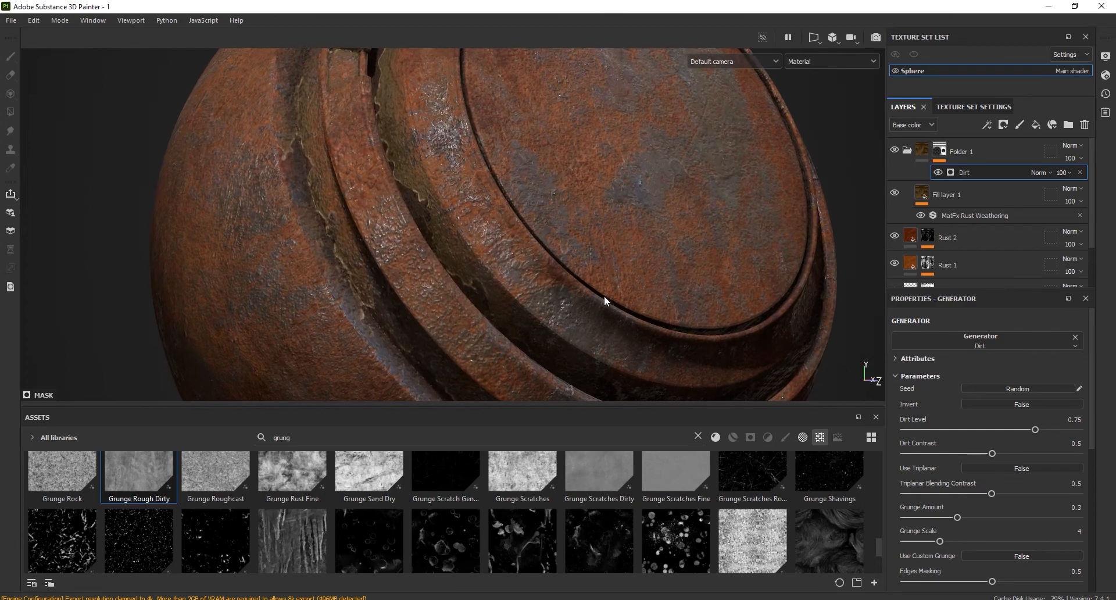
left_click_drag(1035, 430, 1049, 430)
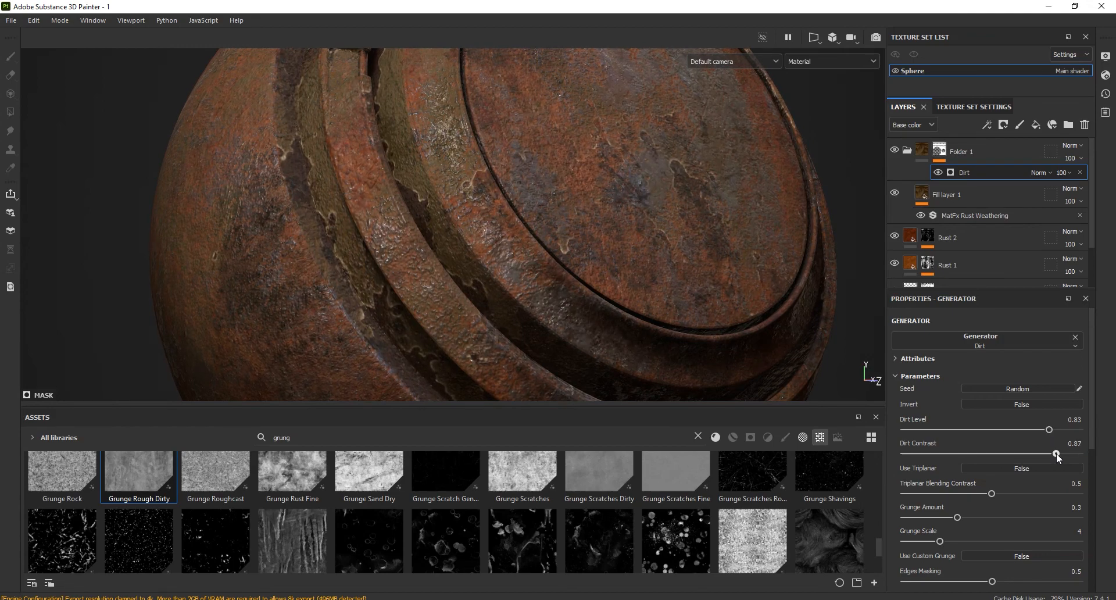
scroll(990, 452, "down", 2)
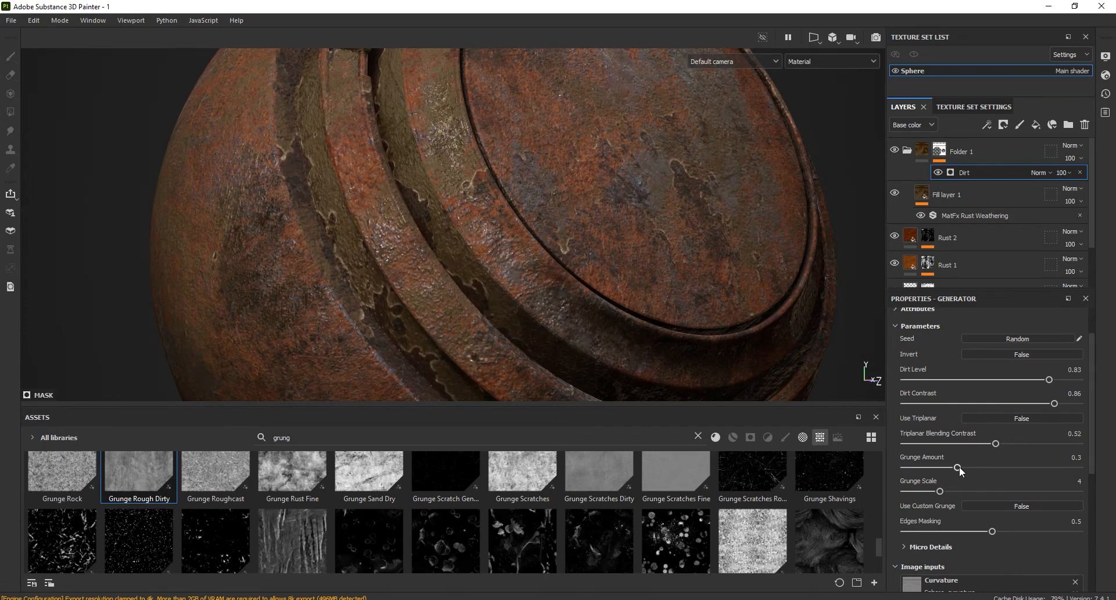
Step: Set the Dirt generator's Grunge Amount to 0.27 and Grunge Scale to 3
left_click_drag(994, 466, 953, 465)
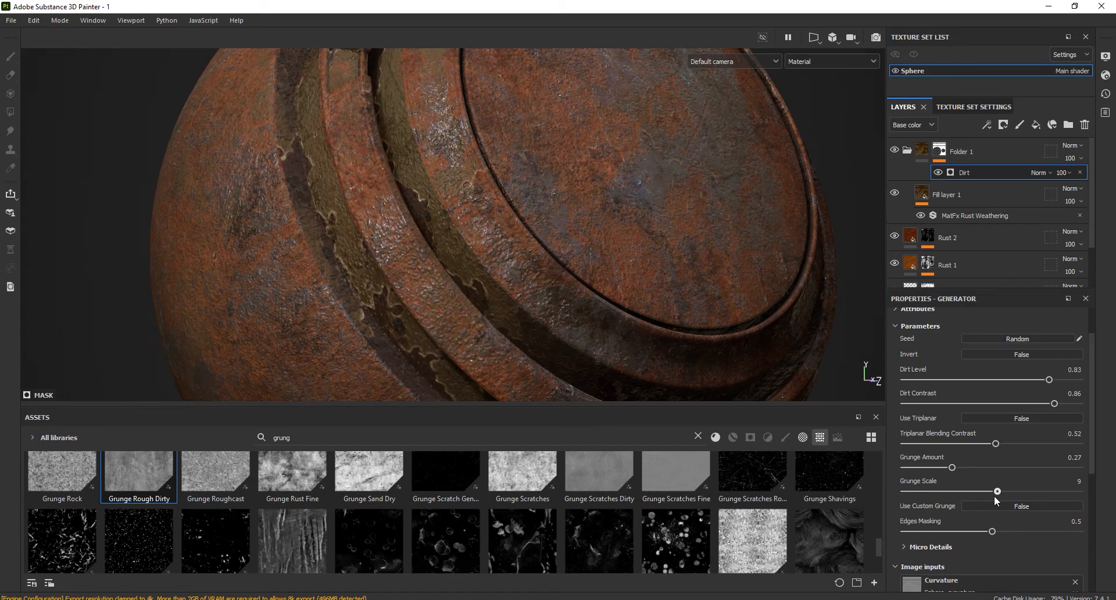
left_click_drag(950, 495, 930, 495)
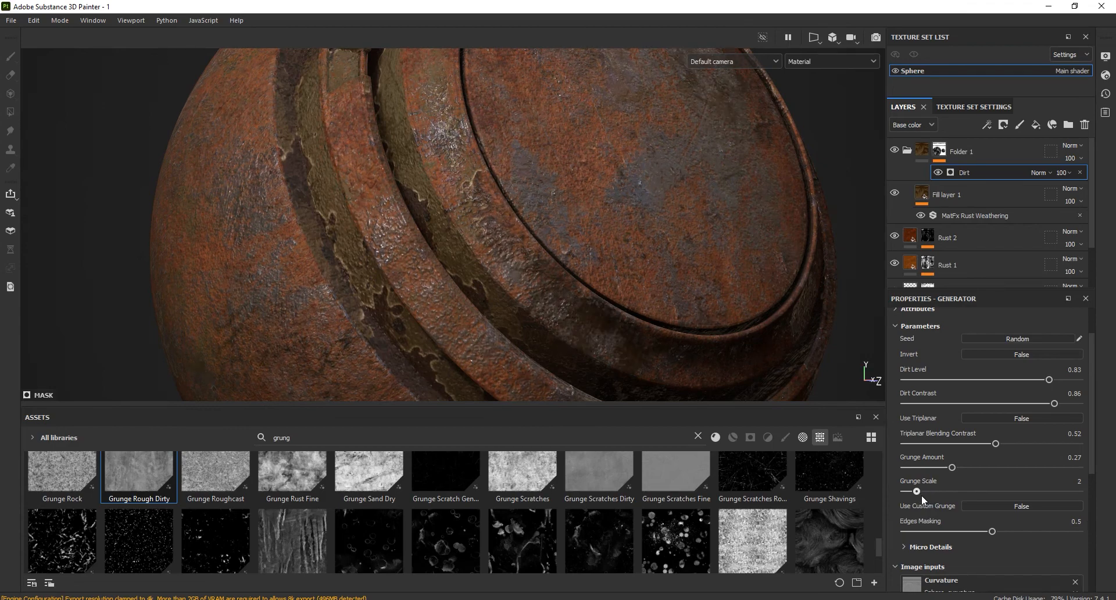
left_click_drag(920, 495, 929, 495)
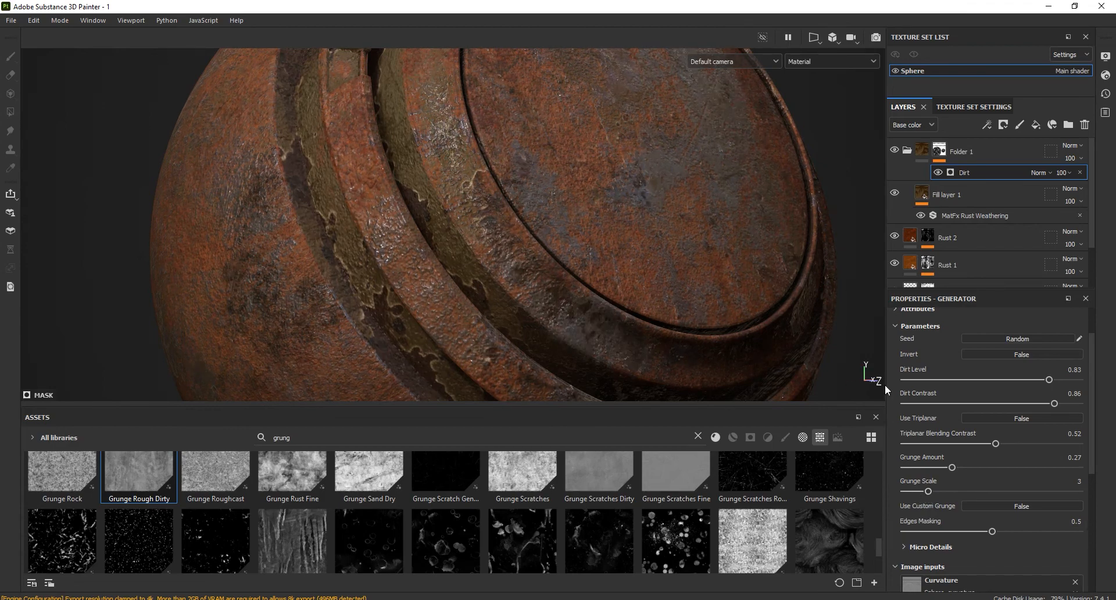
Step: In Fill layer 1's MatFx Rust Weathering filter, set Rust Spreading to 0.54 and Spreading Smoothness to 0.08
left_click_drag(490, 193, 570, 267, "alt")
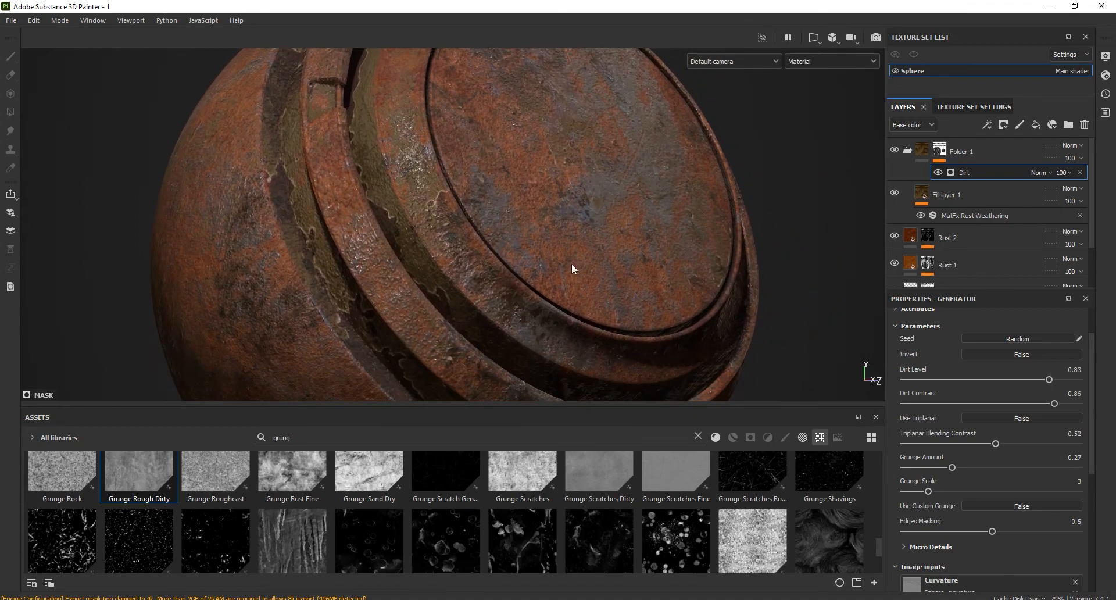
left_click(974, 215)
mouse_move(995, 428)
left_mouse_down()
mouse_move(986, 431)
mouse_move(997, 433)
left_mouse_up()
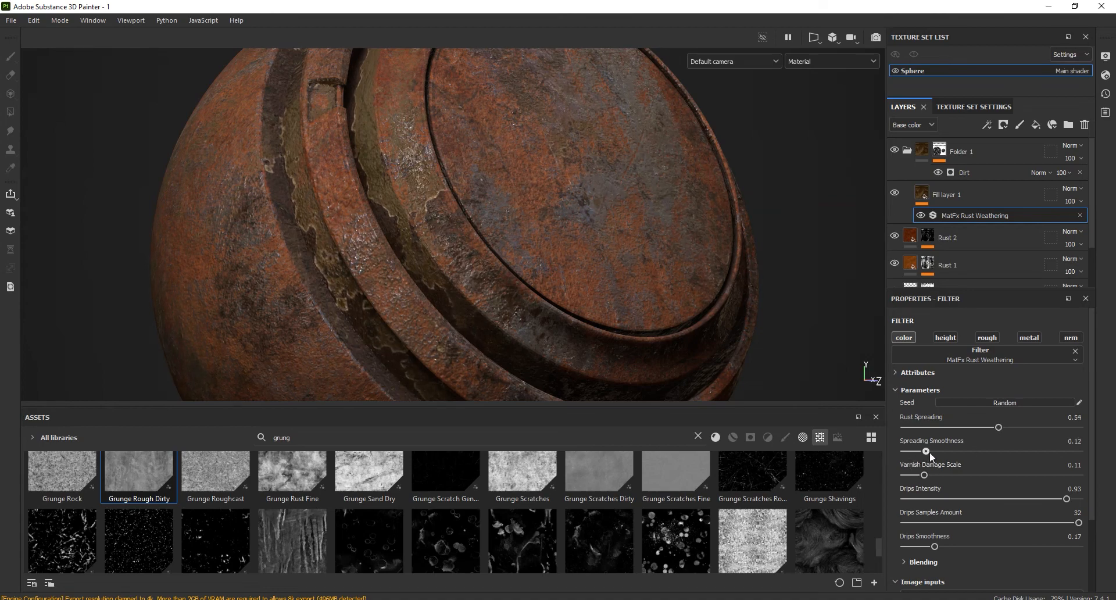
left_click_drag(951, 452, 915, 454)
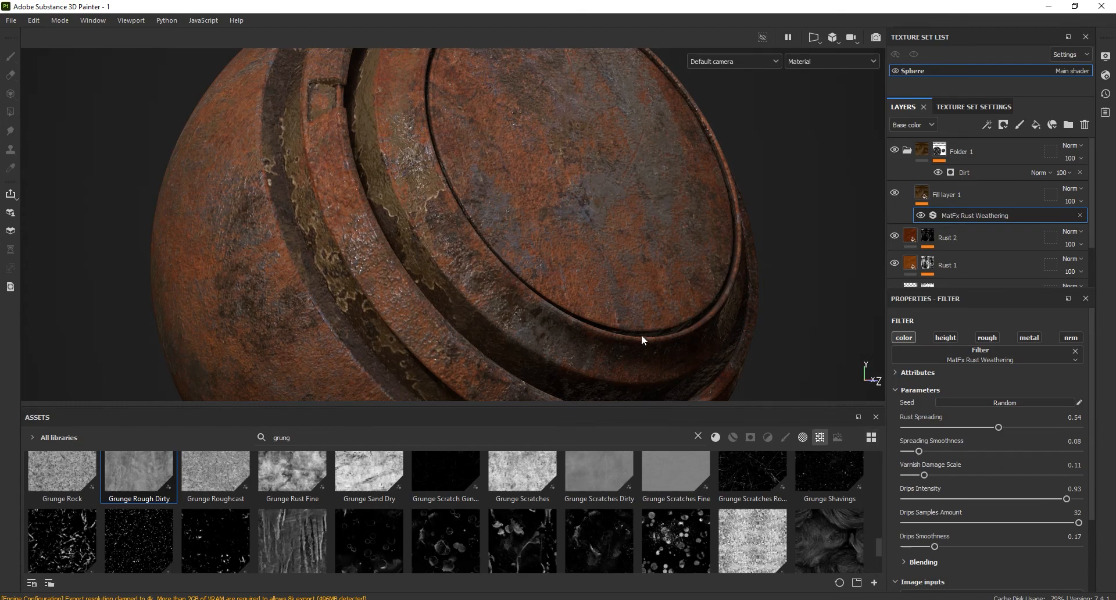
Step: Lower the opacity of Fill layer 1 to 63
mouse_move(591, 341)
left_mouse_down("alt")
mouse_move(570, 303)
mouse_move(566, 219)
mouse_move(579, 345)
left_mouse_up("alt")
middle_click_drag(579, 345, 571, 401, "alt")
left_click(1078, 201)
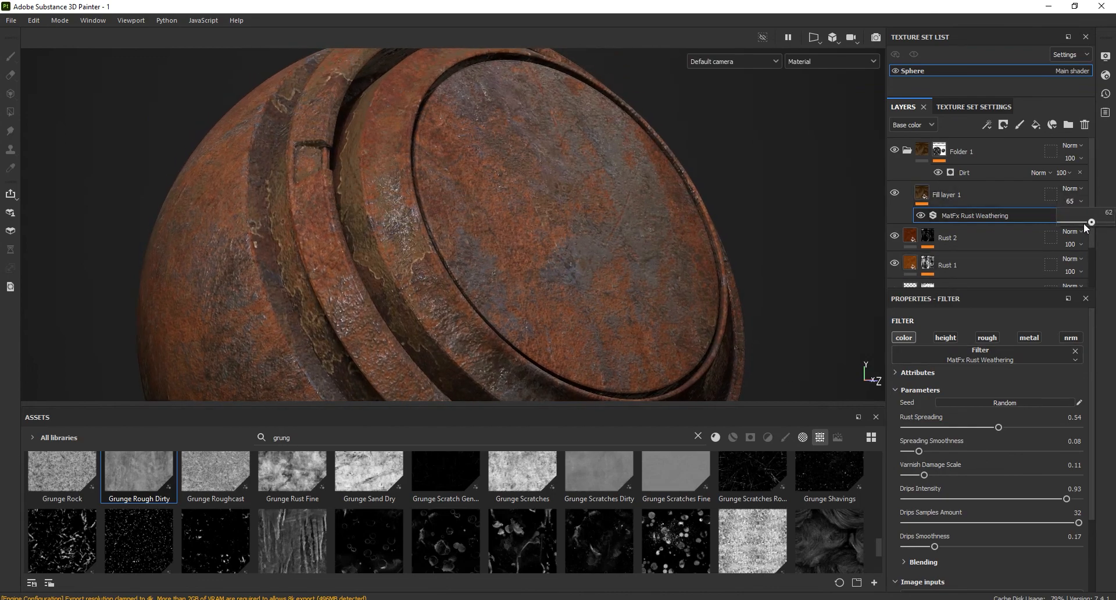
left_click_drag(1079, 226, 1109, 222)
Step: Hide the interface panels and examine the complete rusty material on the sphere from several angles and distances
left_click_drag(499, 273, 507, 191, "alt")
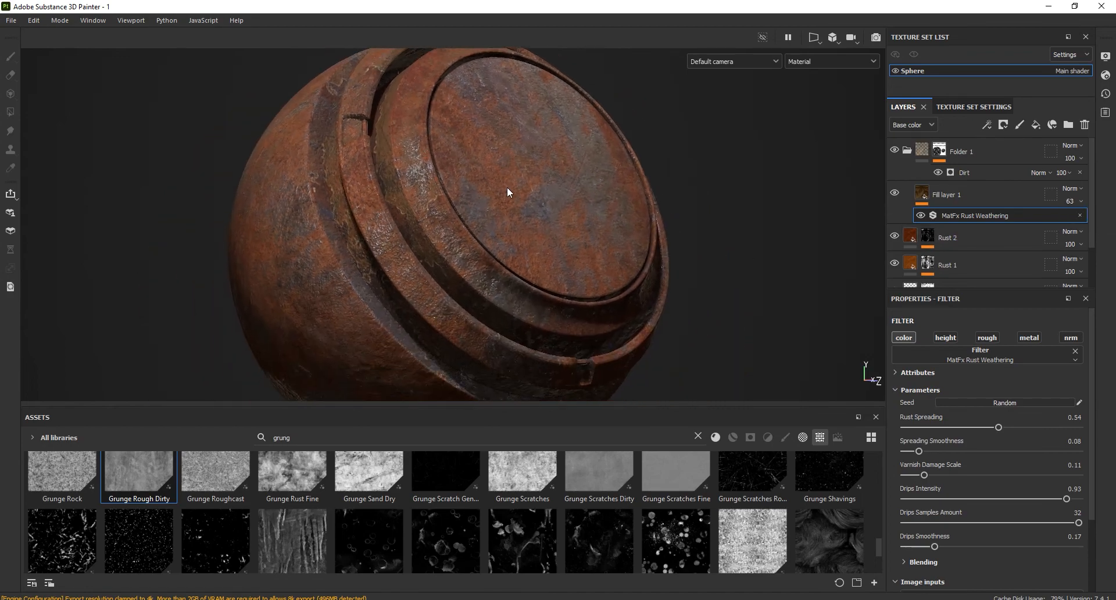
key("Tab")
right_click_drag(520, 192, 543, 335, "alt")
mouse_move(804, 283)
left_mouse_down("alt")
mouse_move(607, 292)
mouse_move(986, 249)
mouse_move(804, 300)
mouse_move(777, 288)
mouse_move(816, 284)
left_mouse_up("alt")
right_click_drag(559, 287, 526, 118, "alt")
middle_click_drag(573, 378, 535, 326, "alt")
right_click_drag(535, 326, 530, 254, "alt")
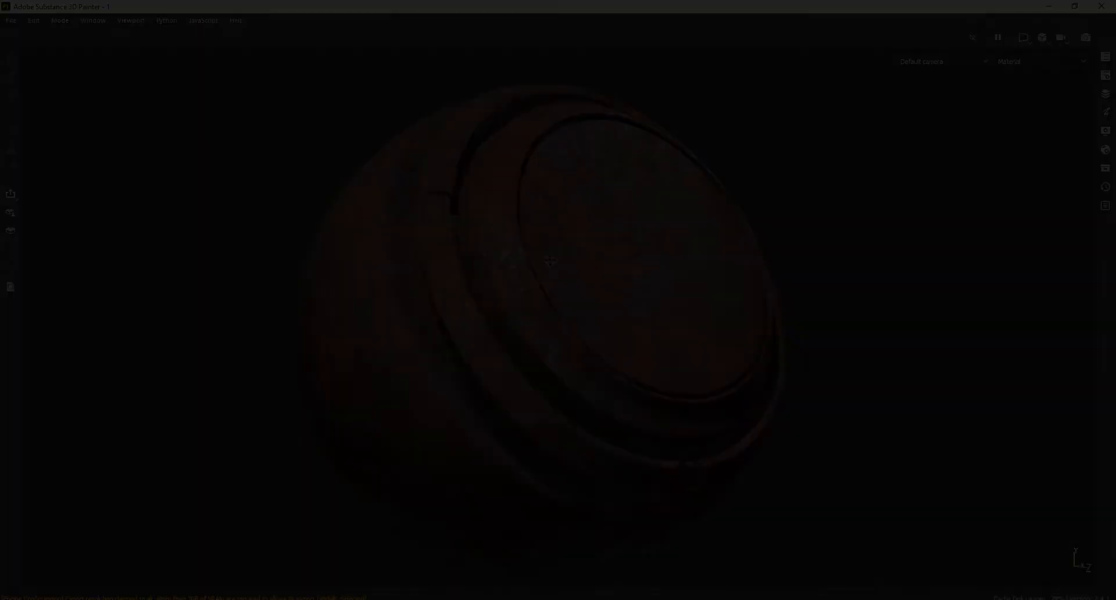